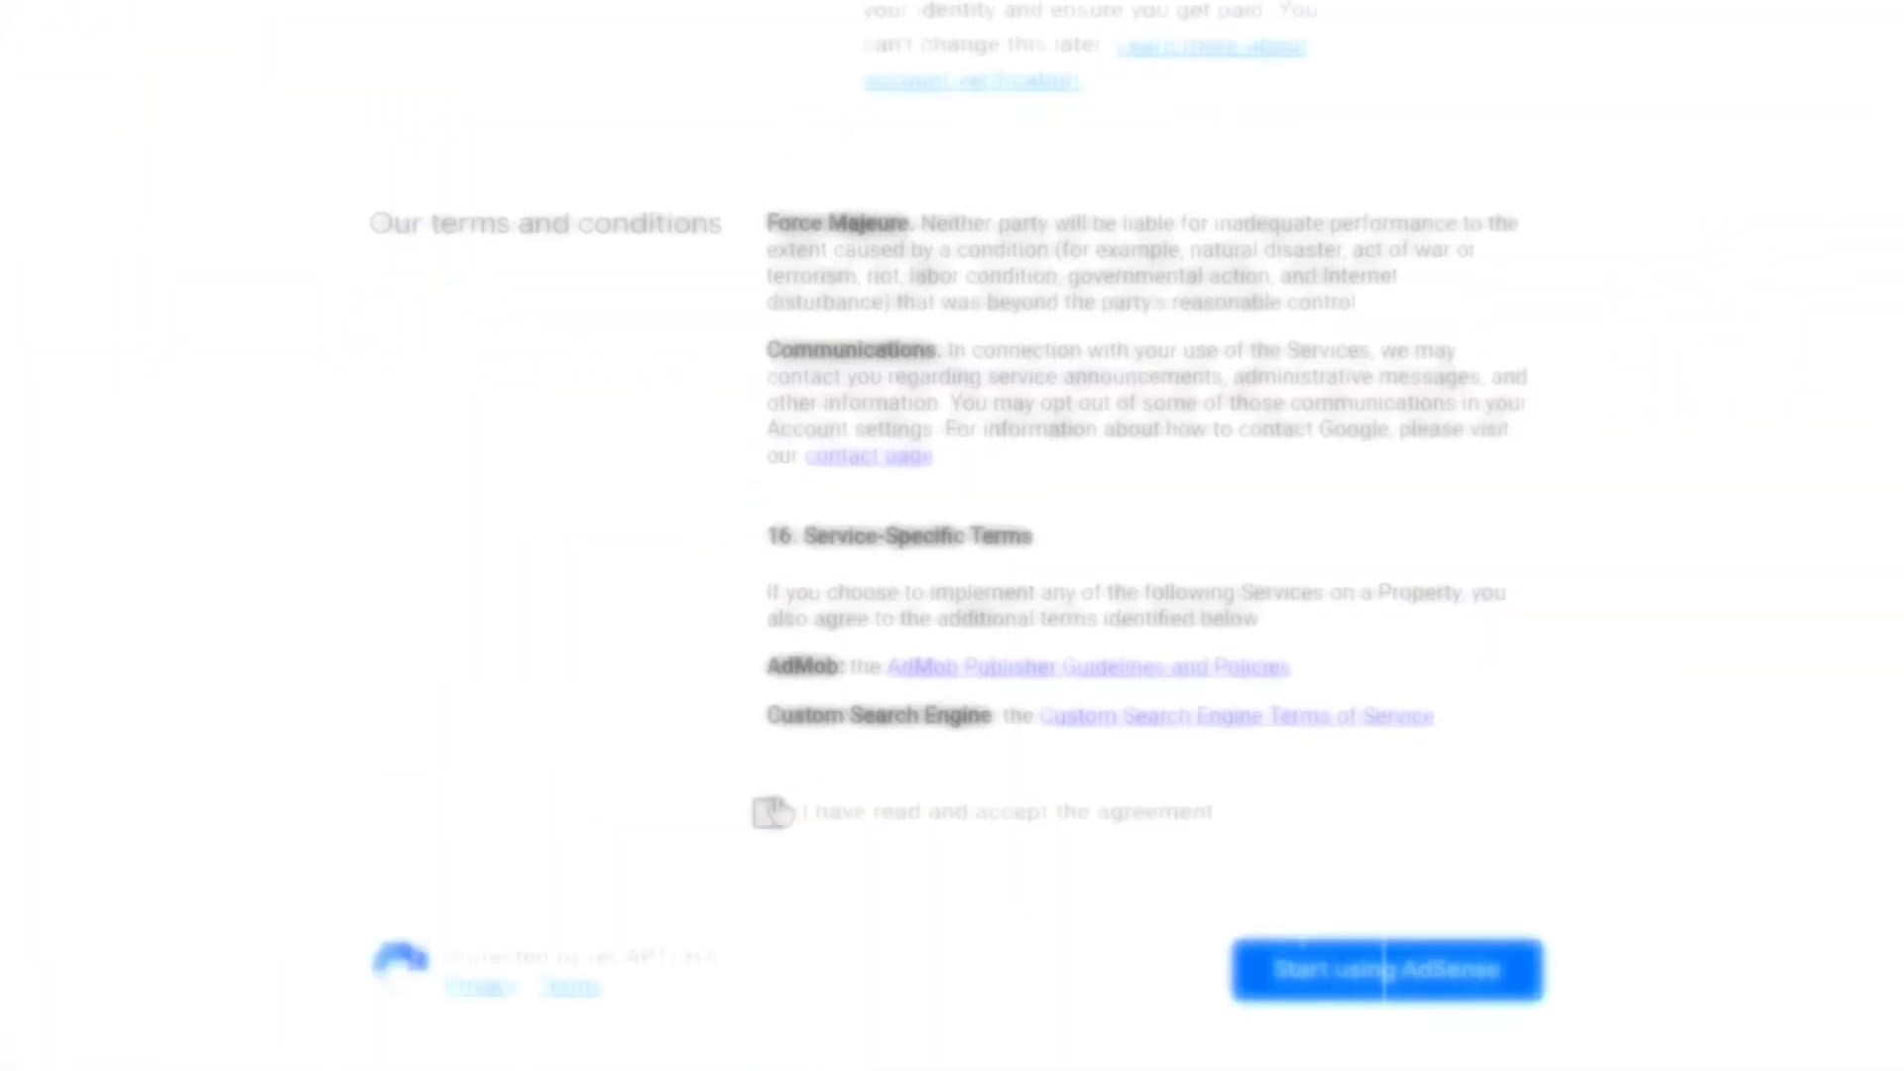
Accept the AdSense agreement, submit the customer information, and open the payments account settings.
click(770, 786)
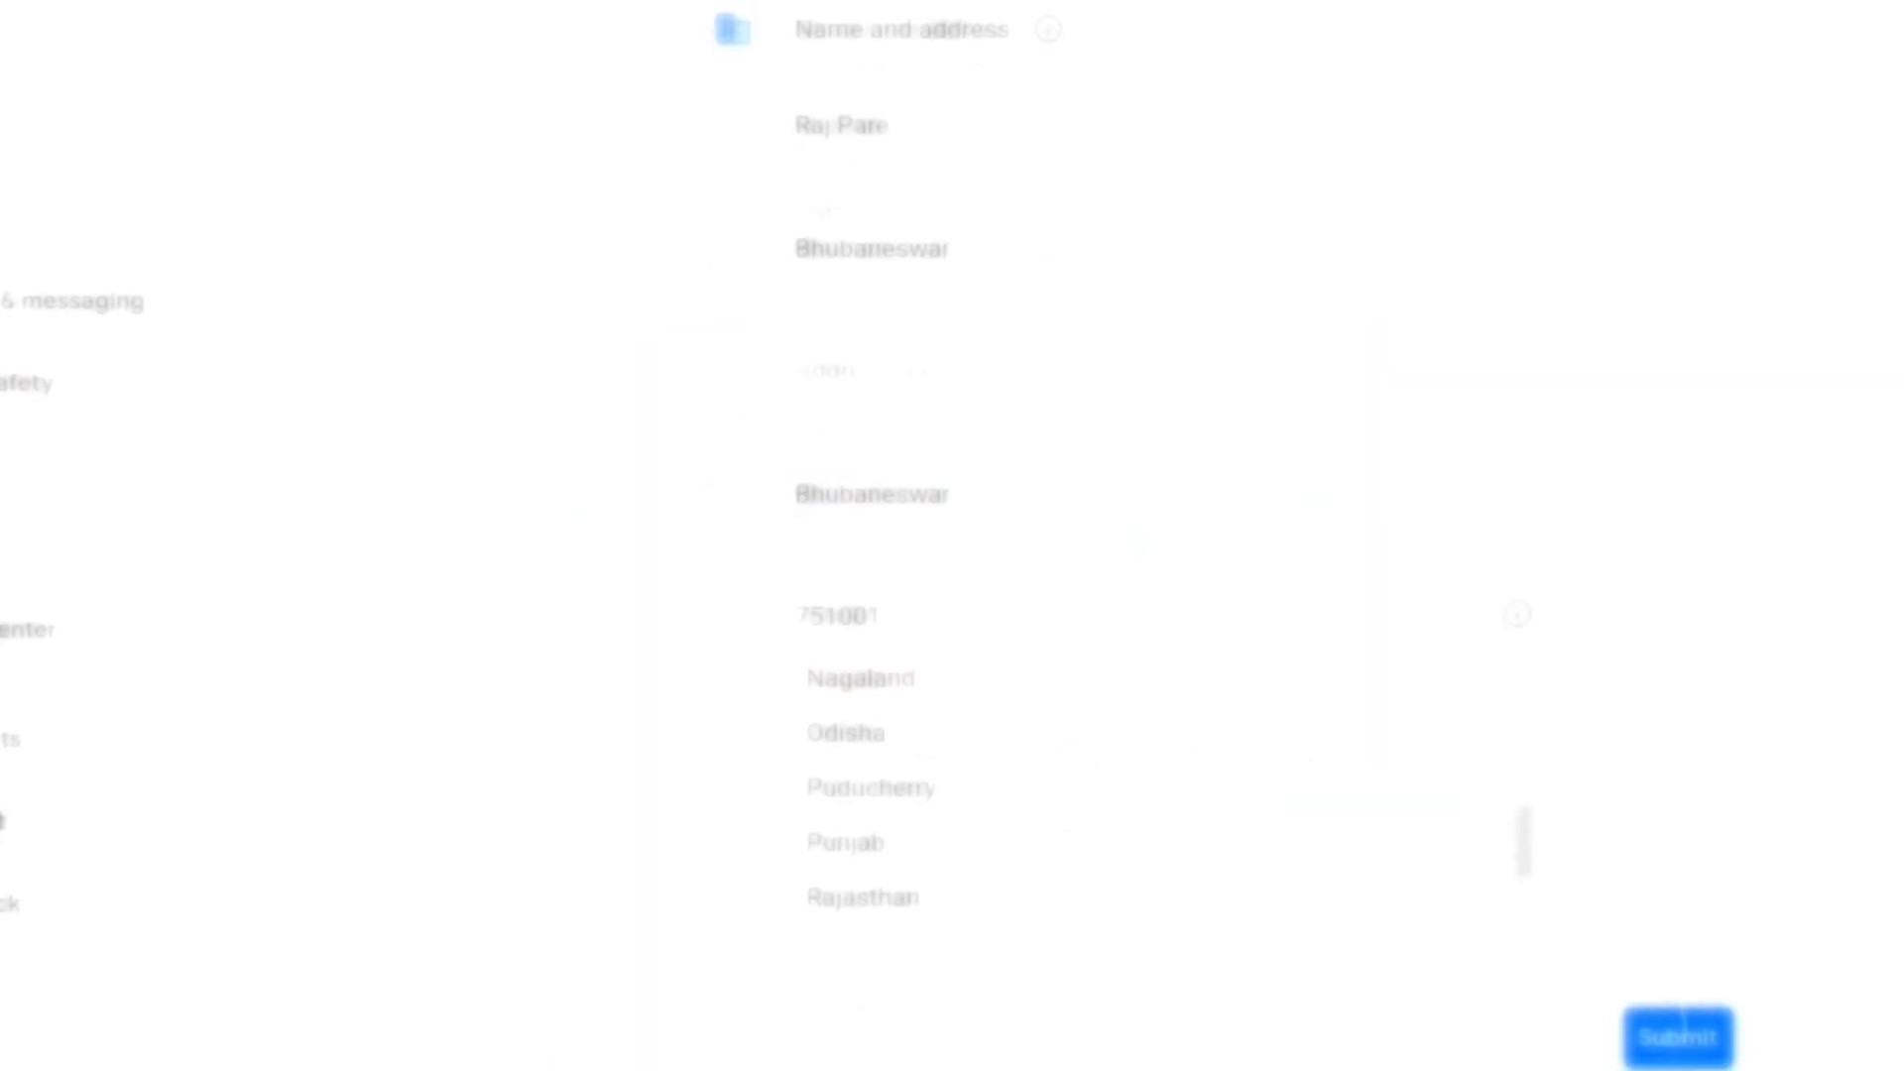
click(1680, 1011)
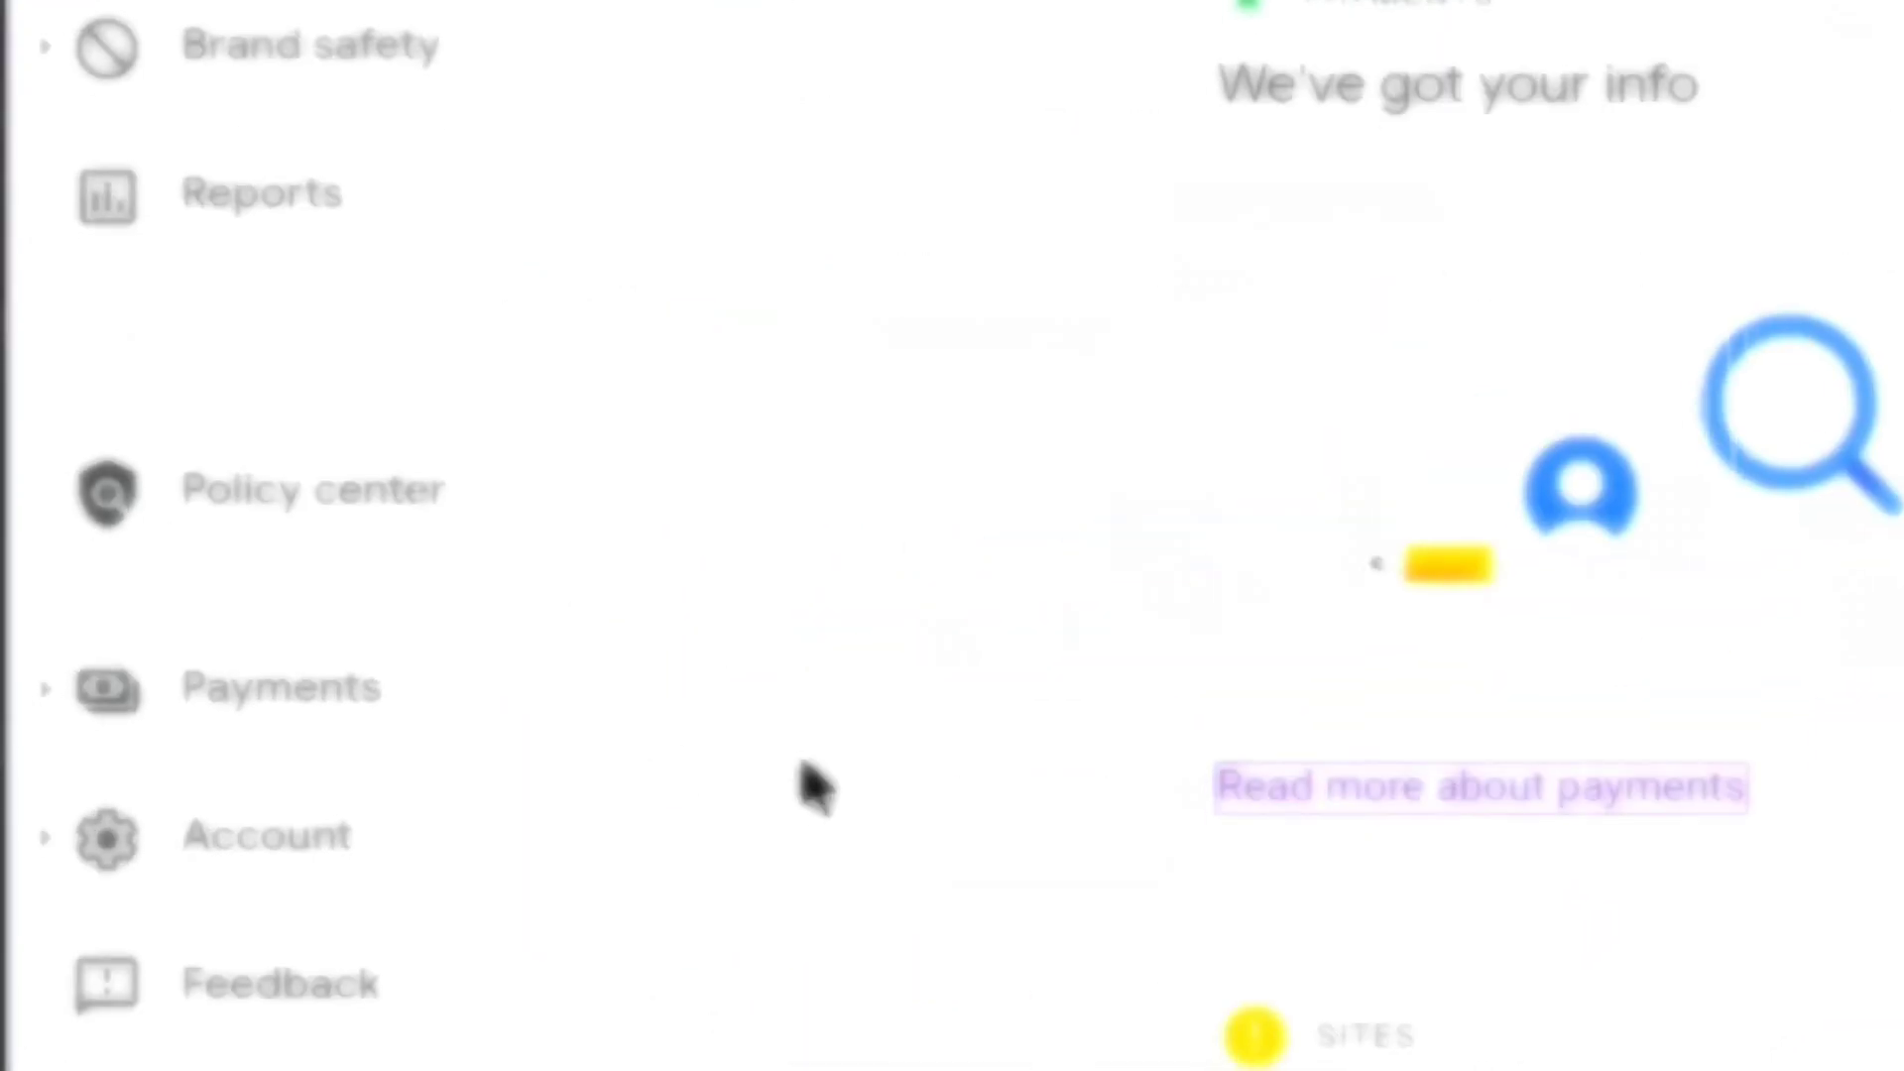
click(92, 696)
click(76, 759)
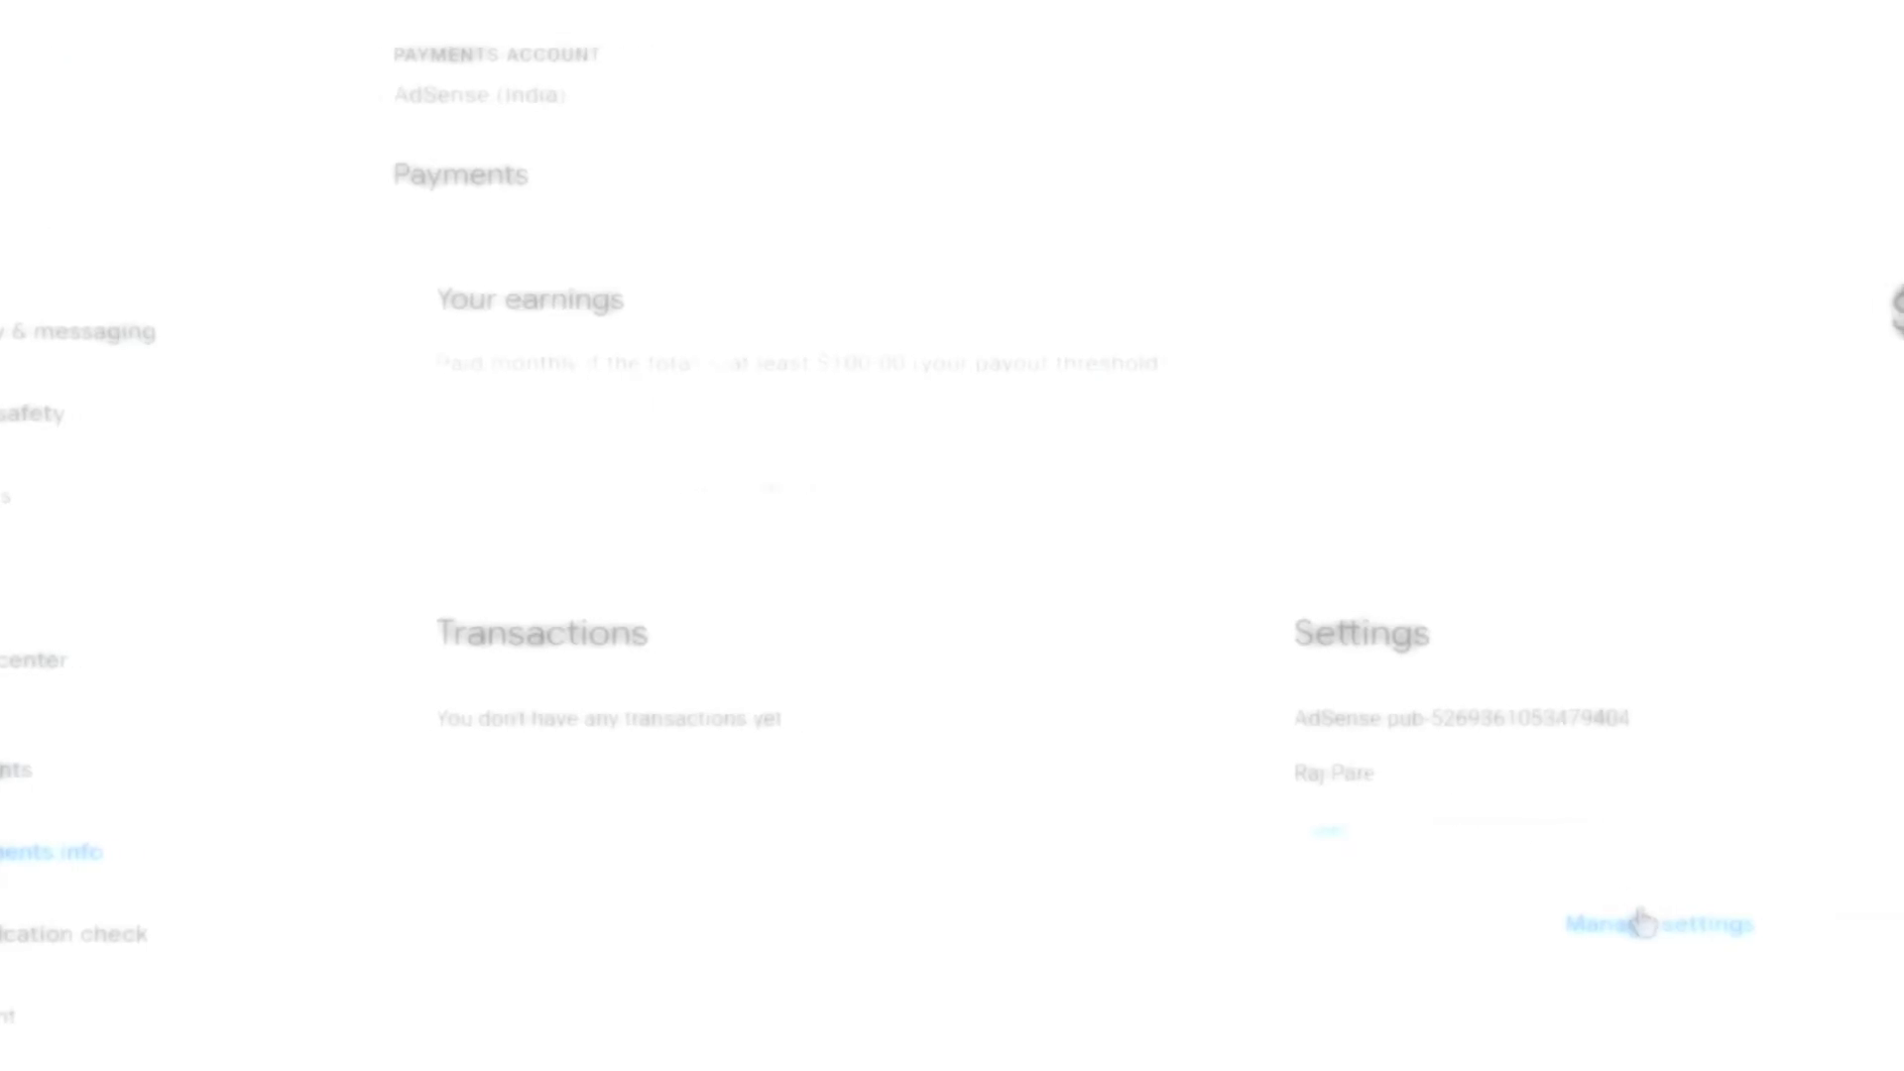
click(1765, 925)
Verify the address with the PIN, save a bank account payment method, and view payment methods.
scroll(1618, 974, down, 7)
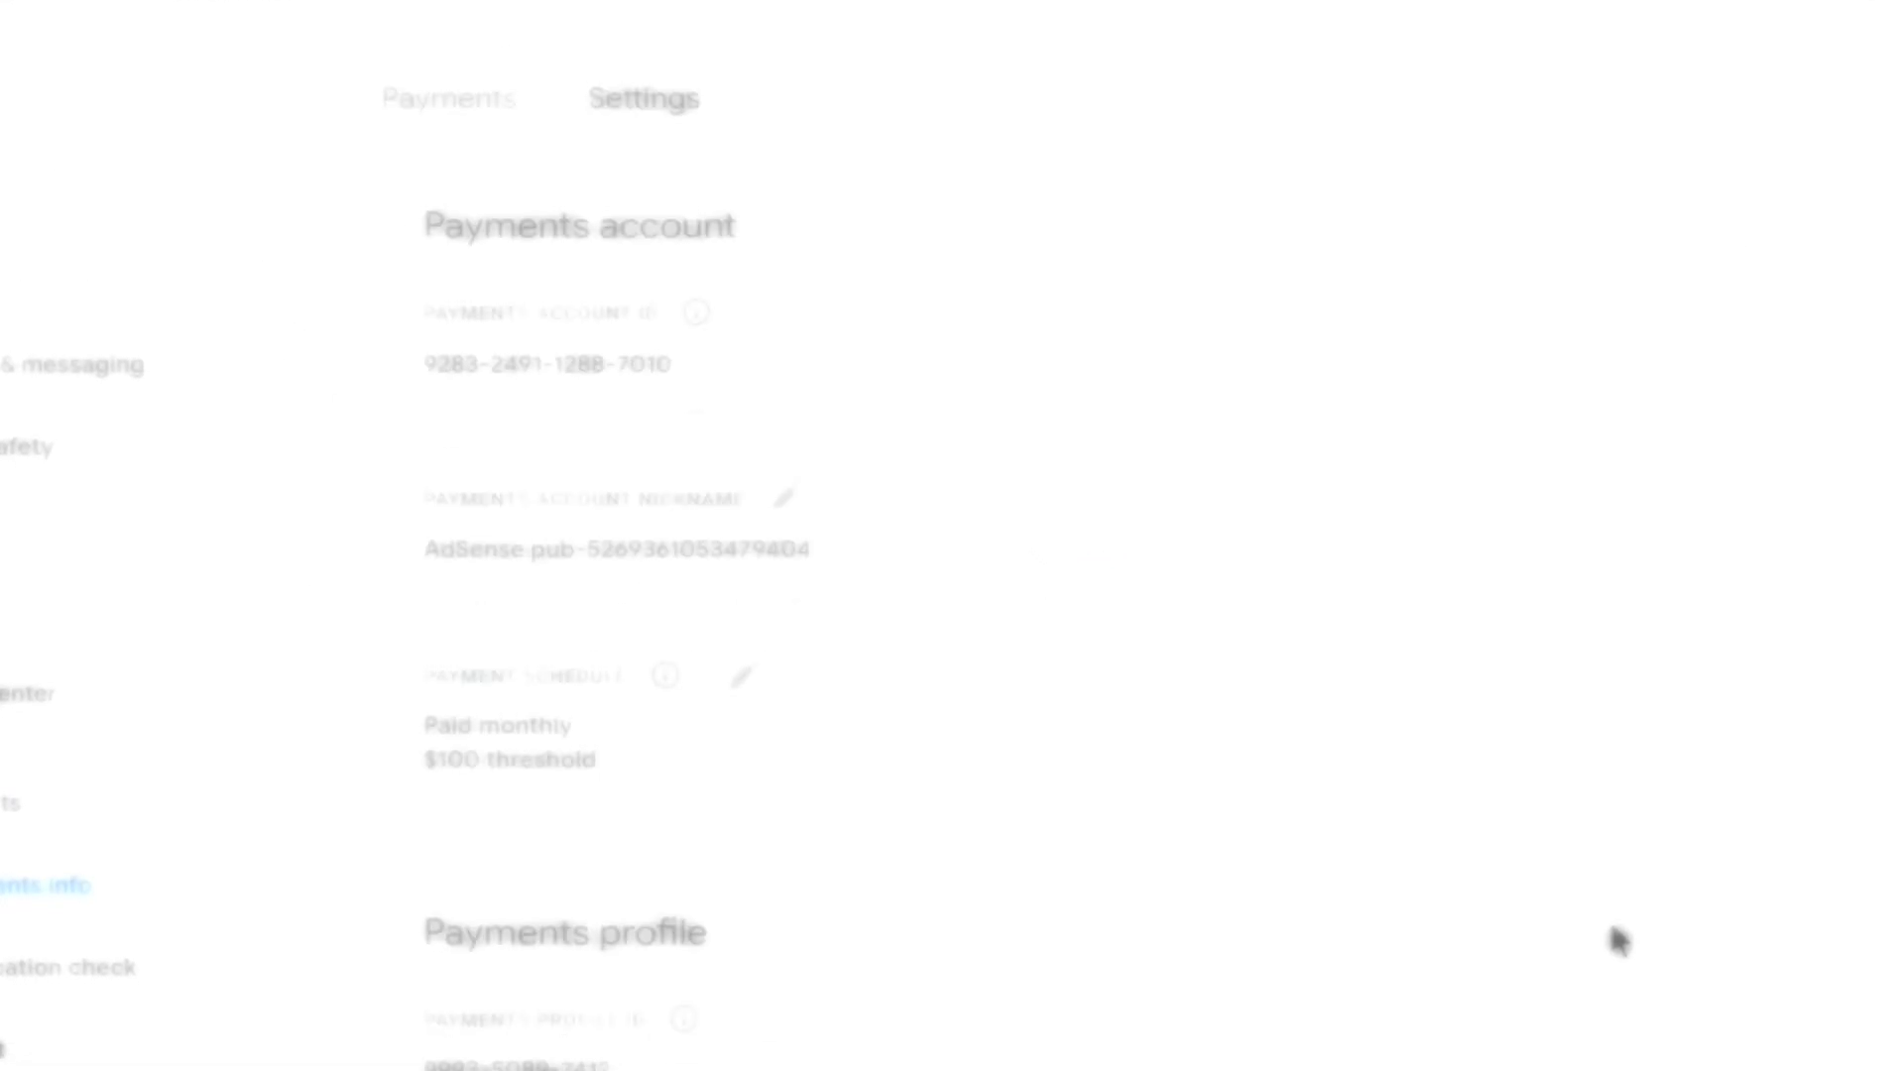
scroll(1616, 841, down, 3)
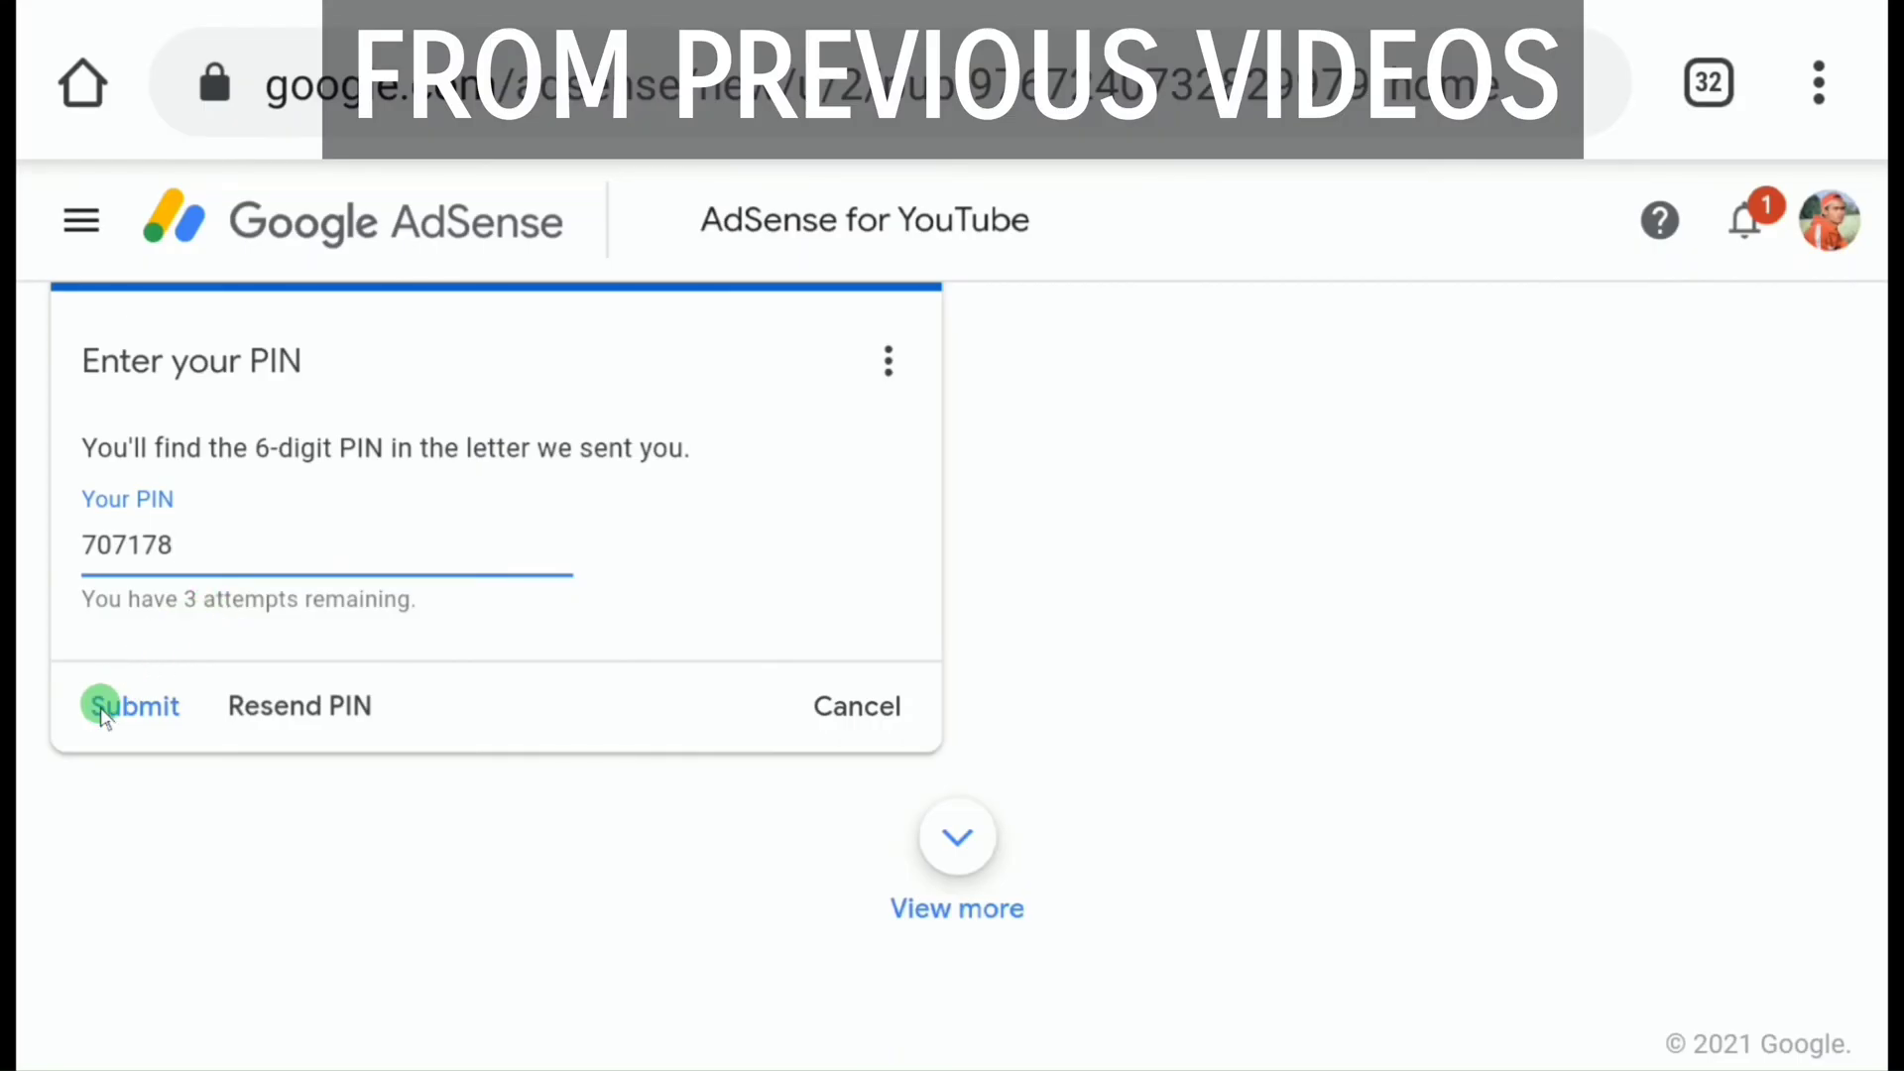
click(99, 705)
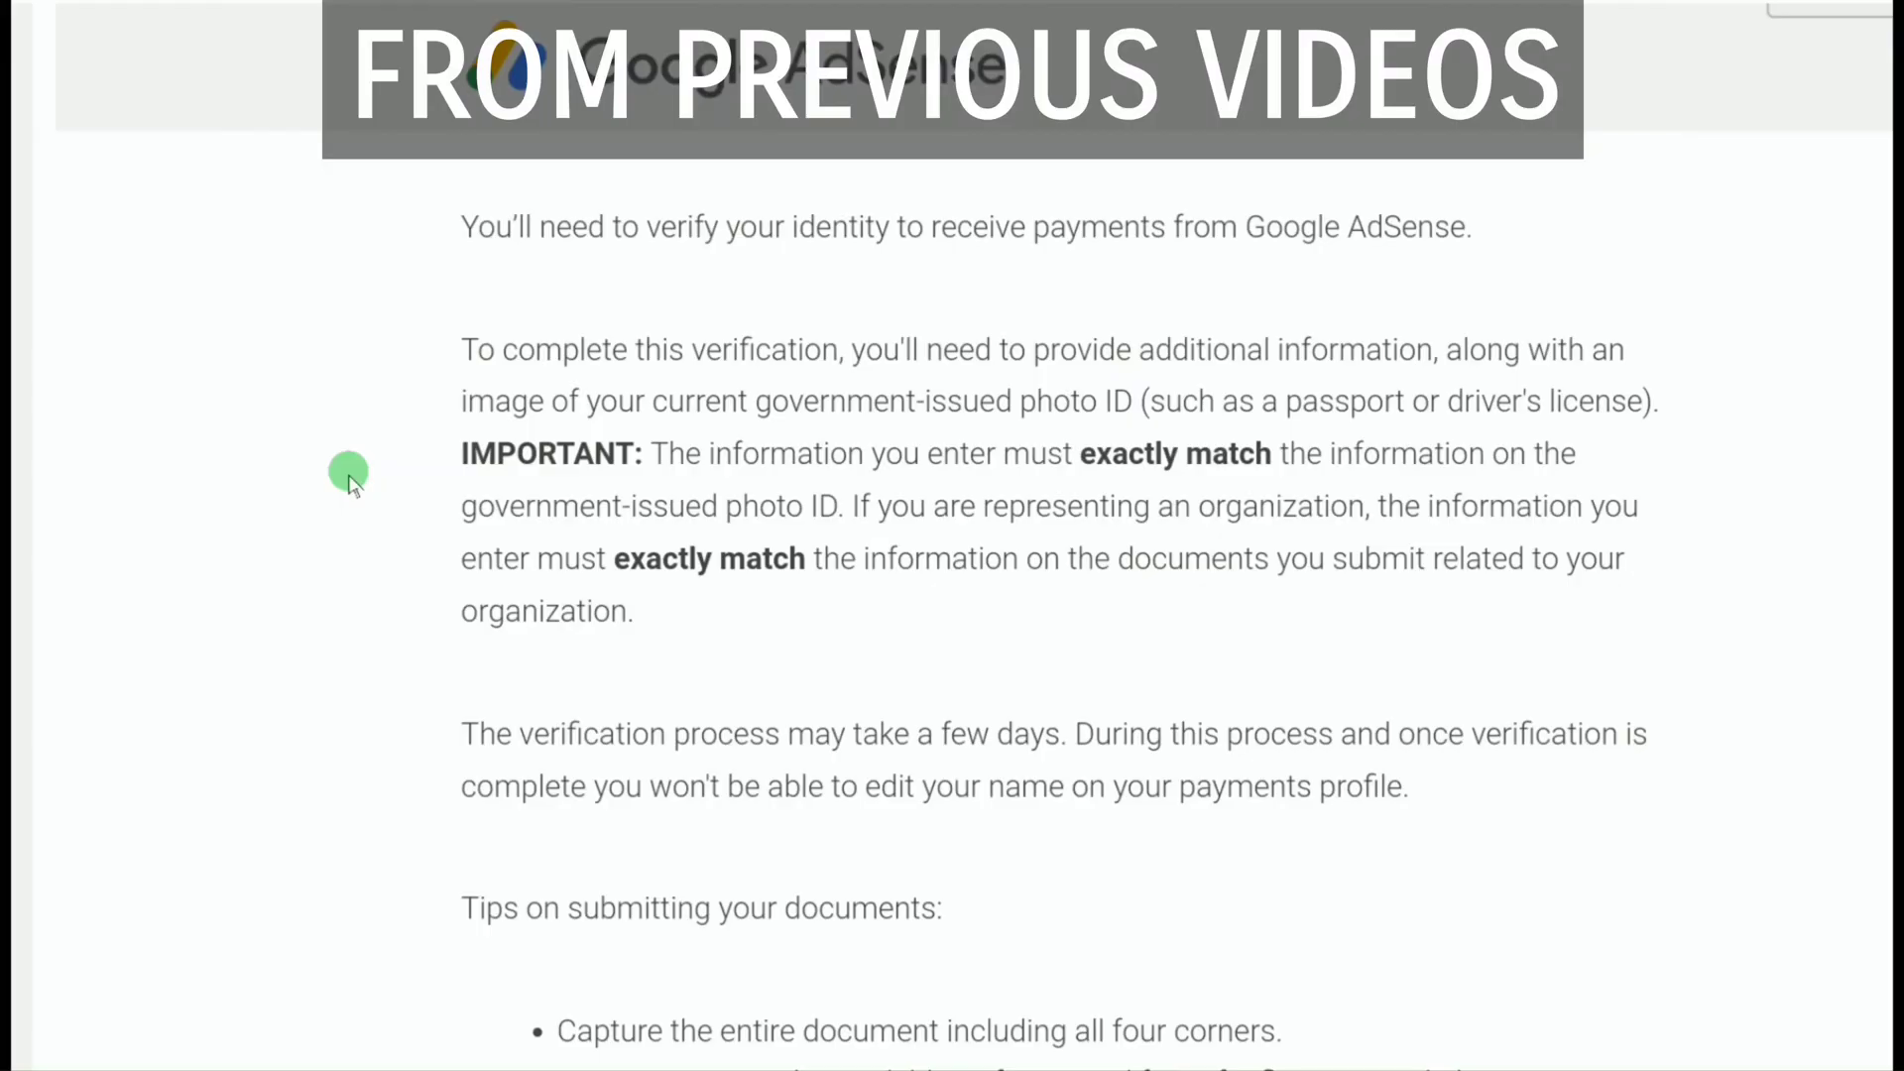
scroll(770, 667, down, 5)
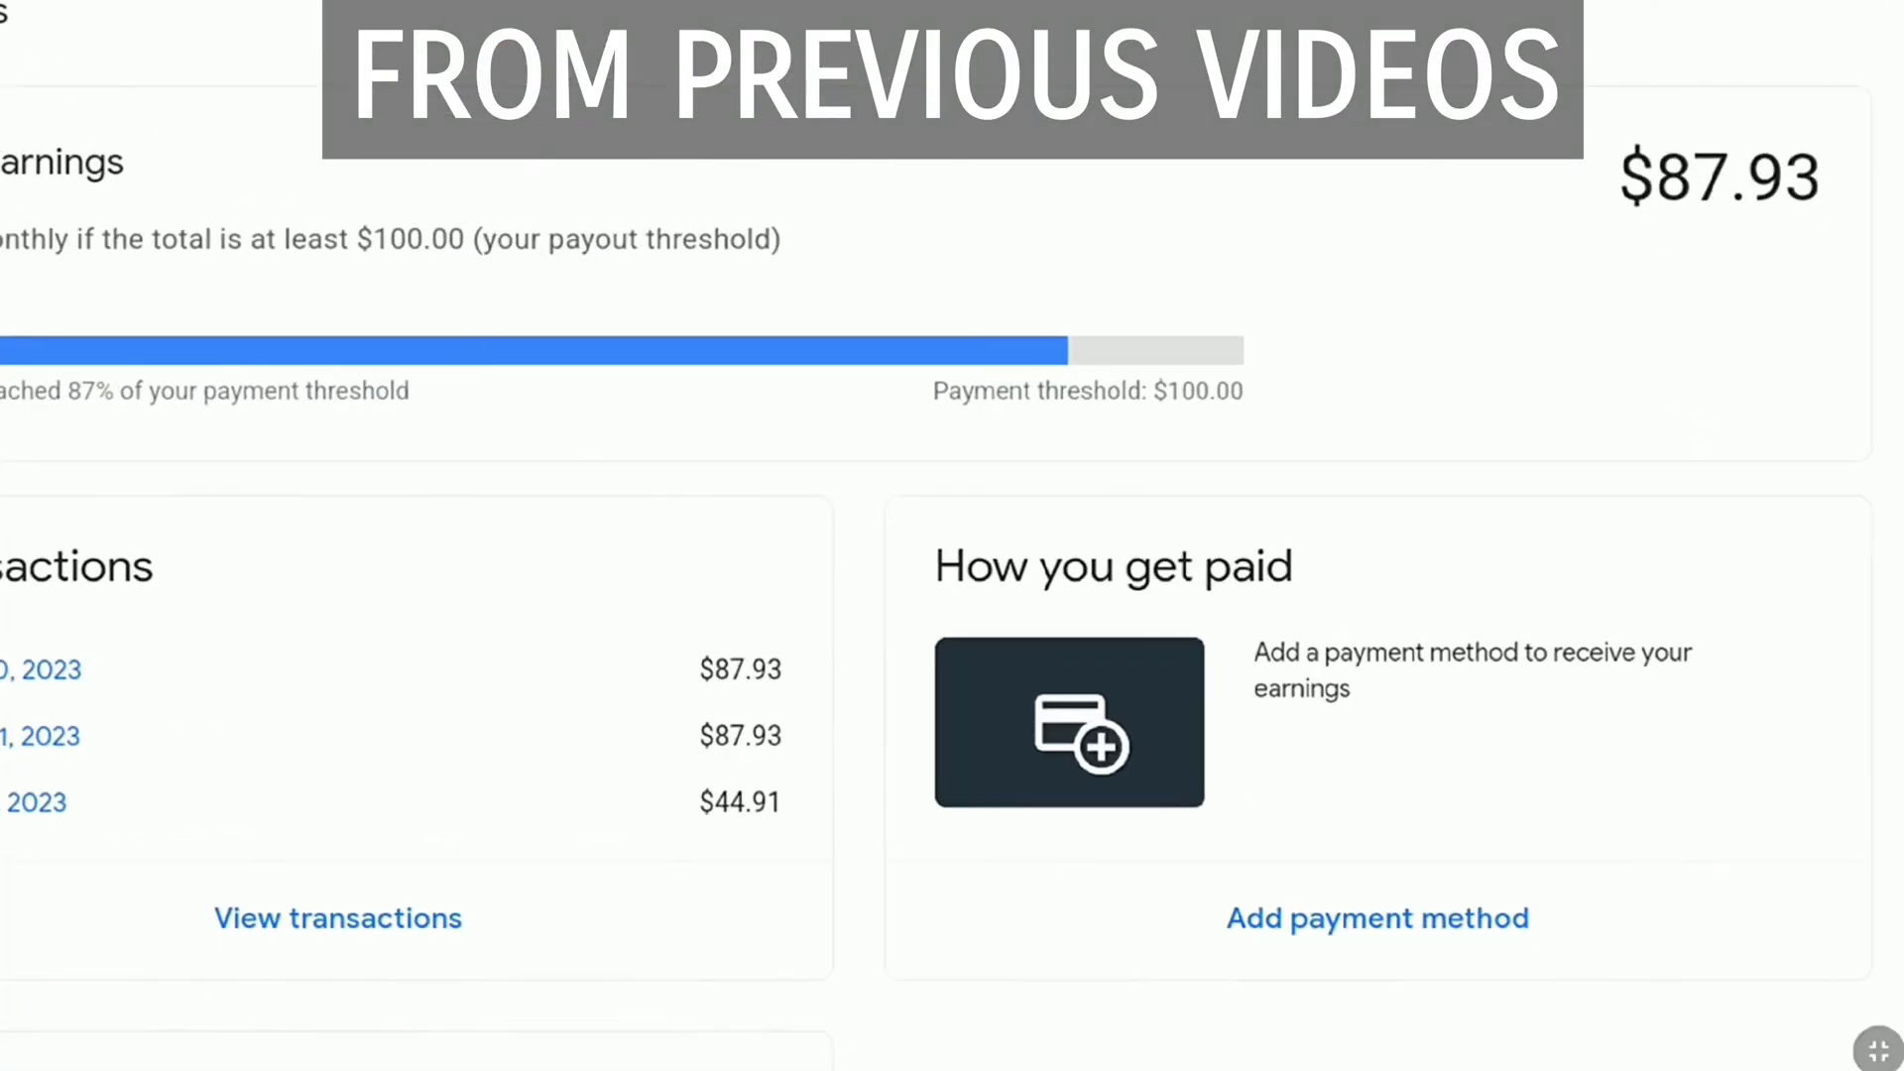
click(1070, 807)
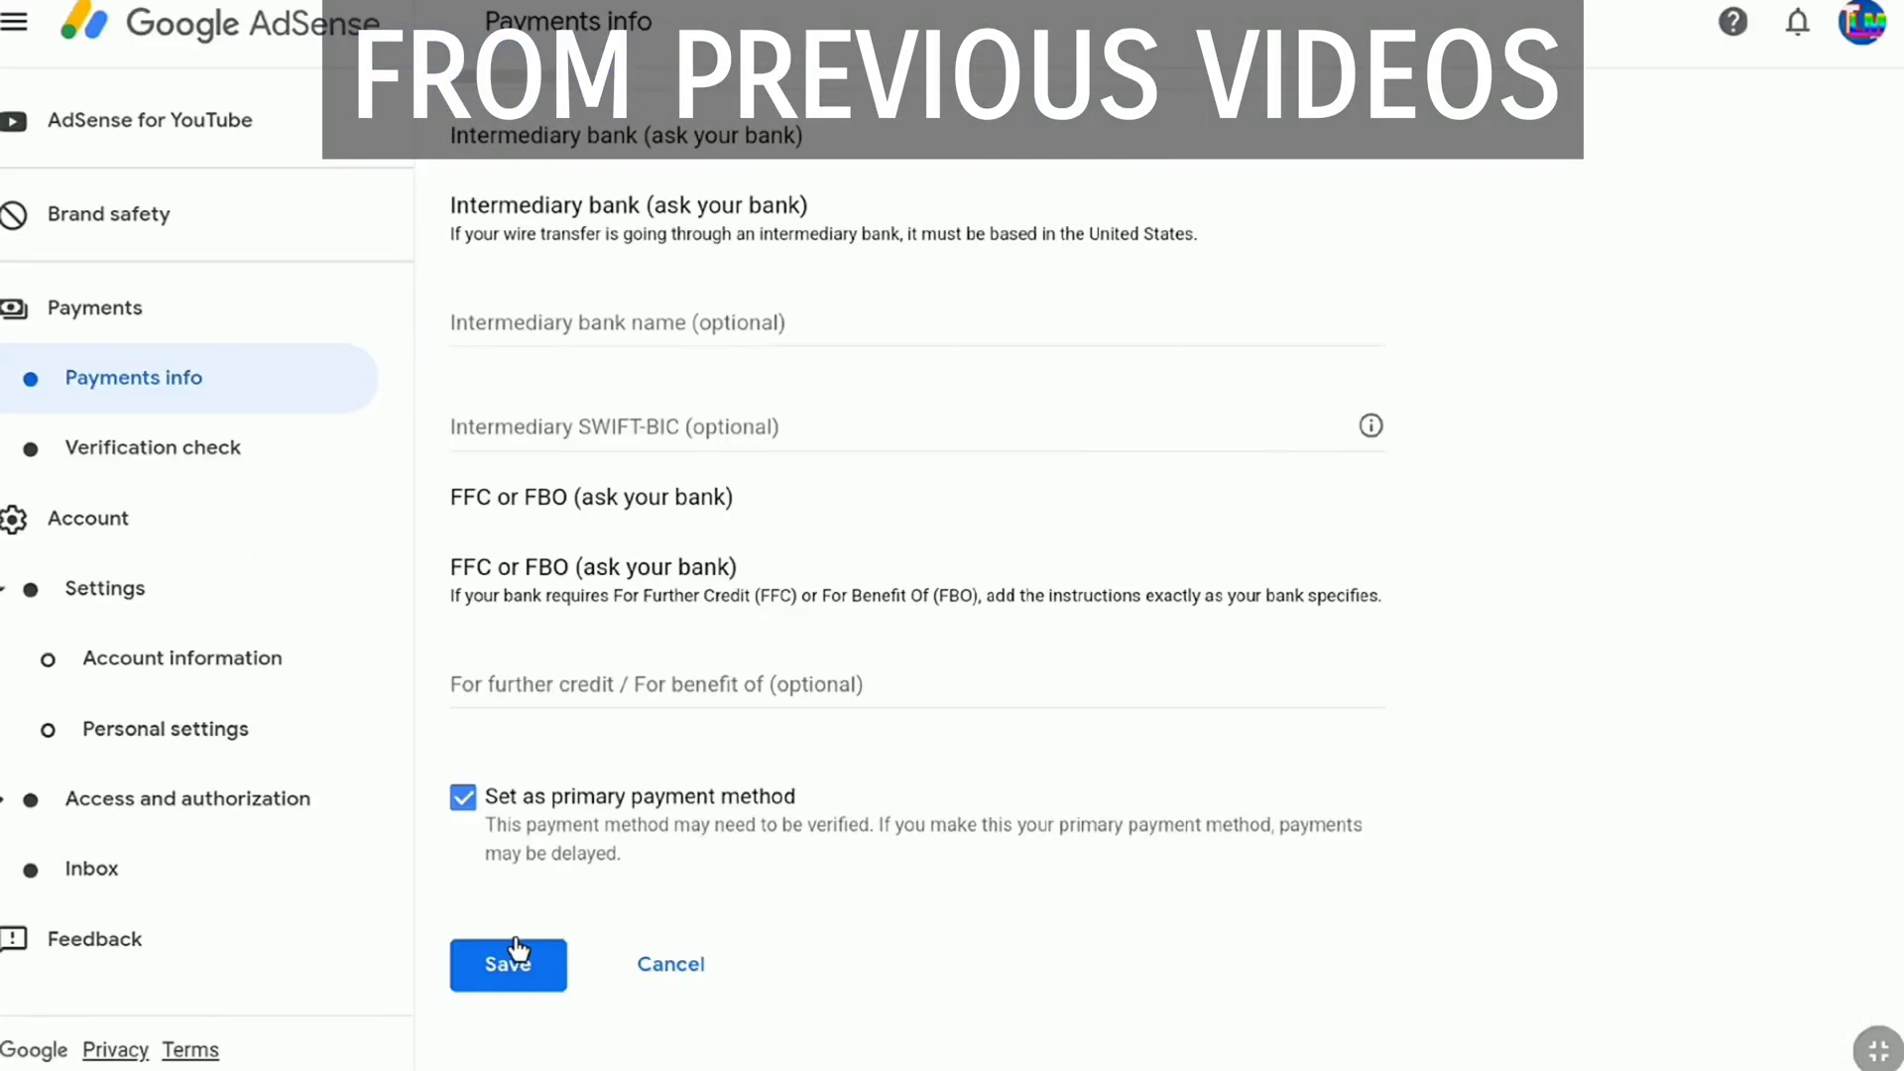
click(502, 961)
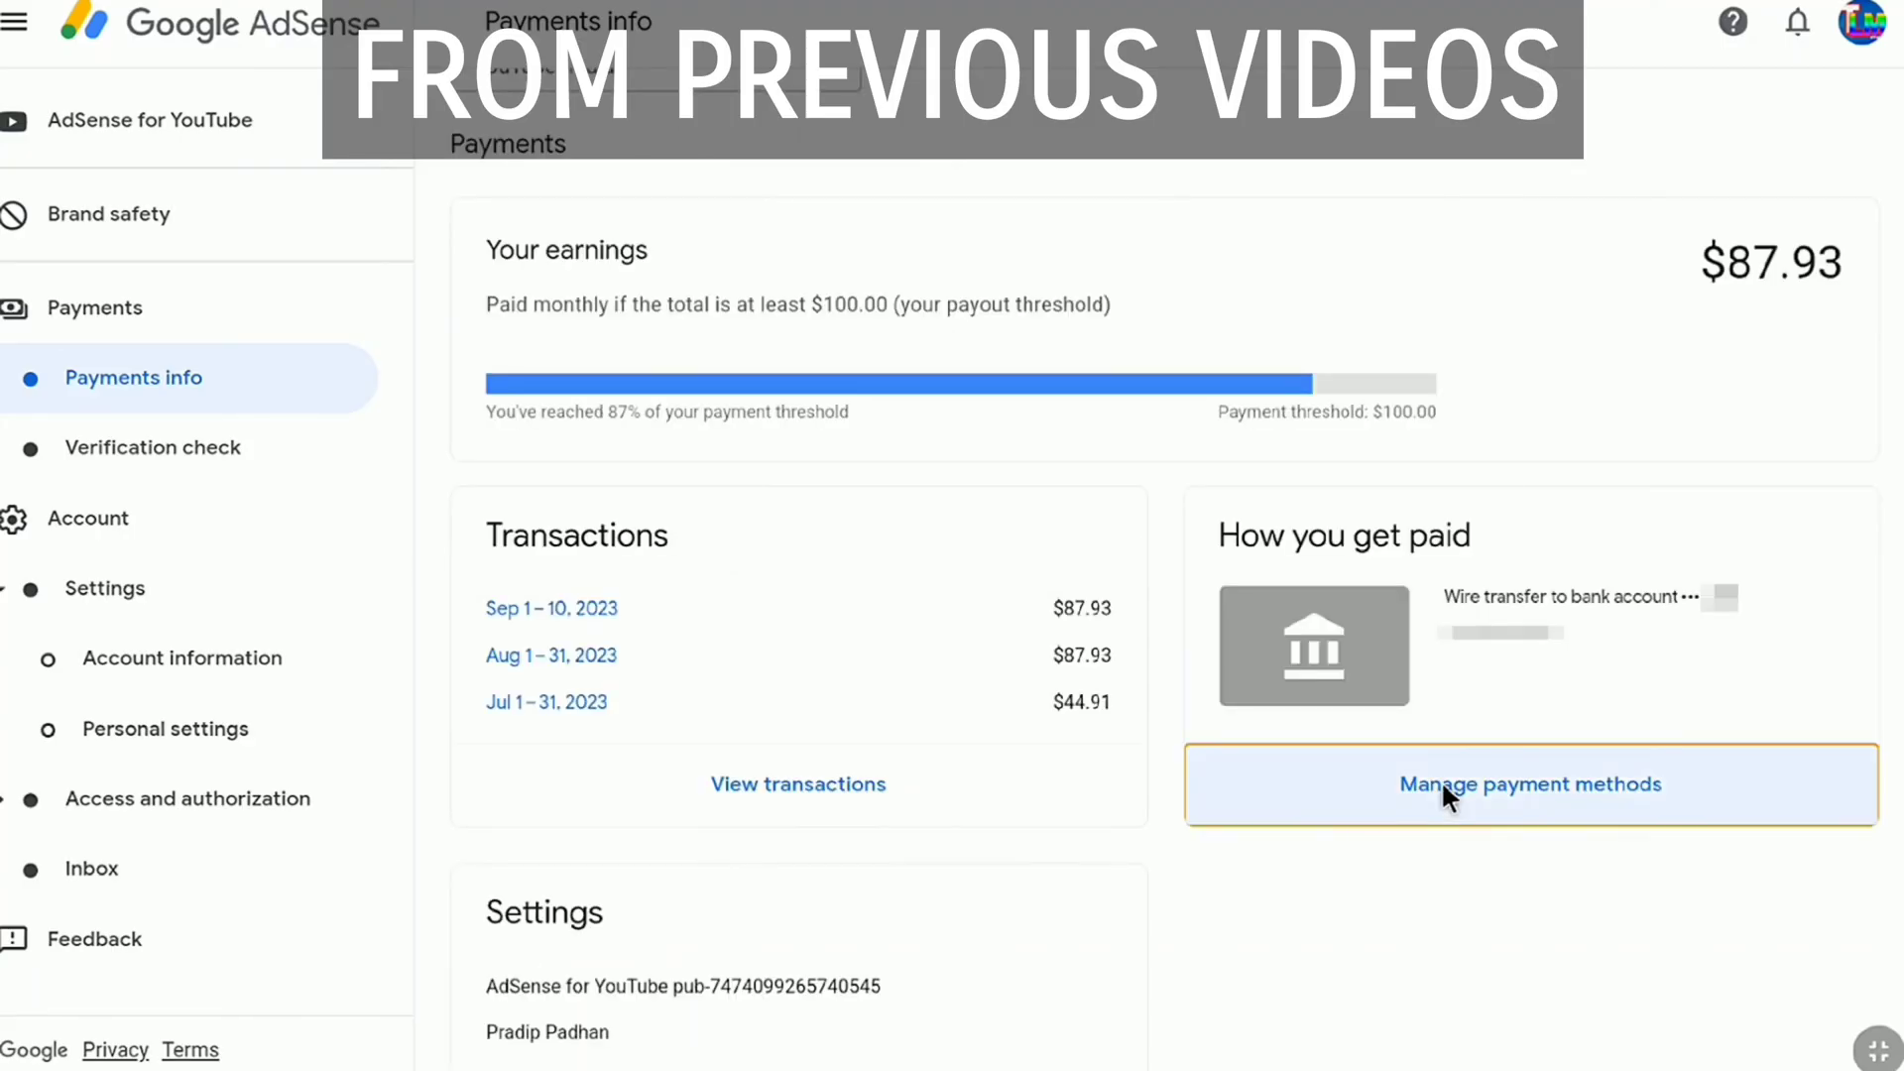
click(1442, 783)
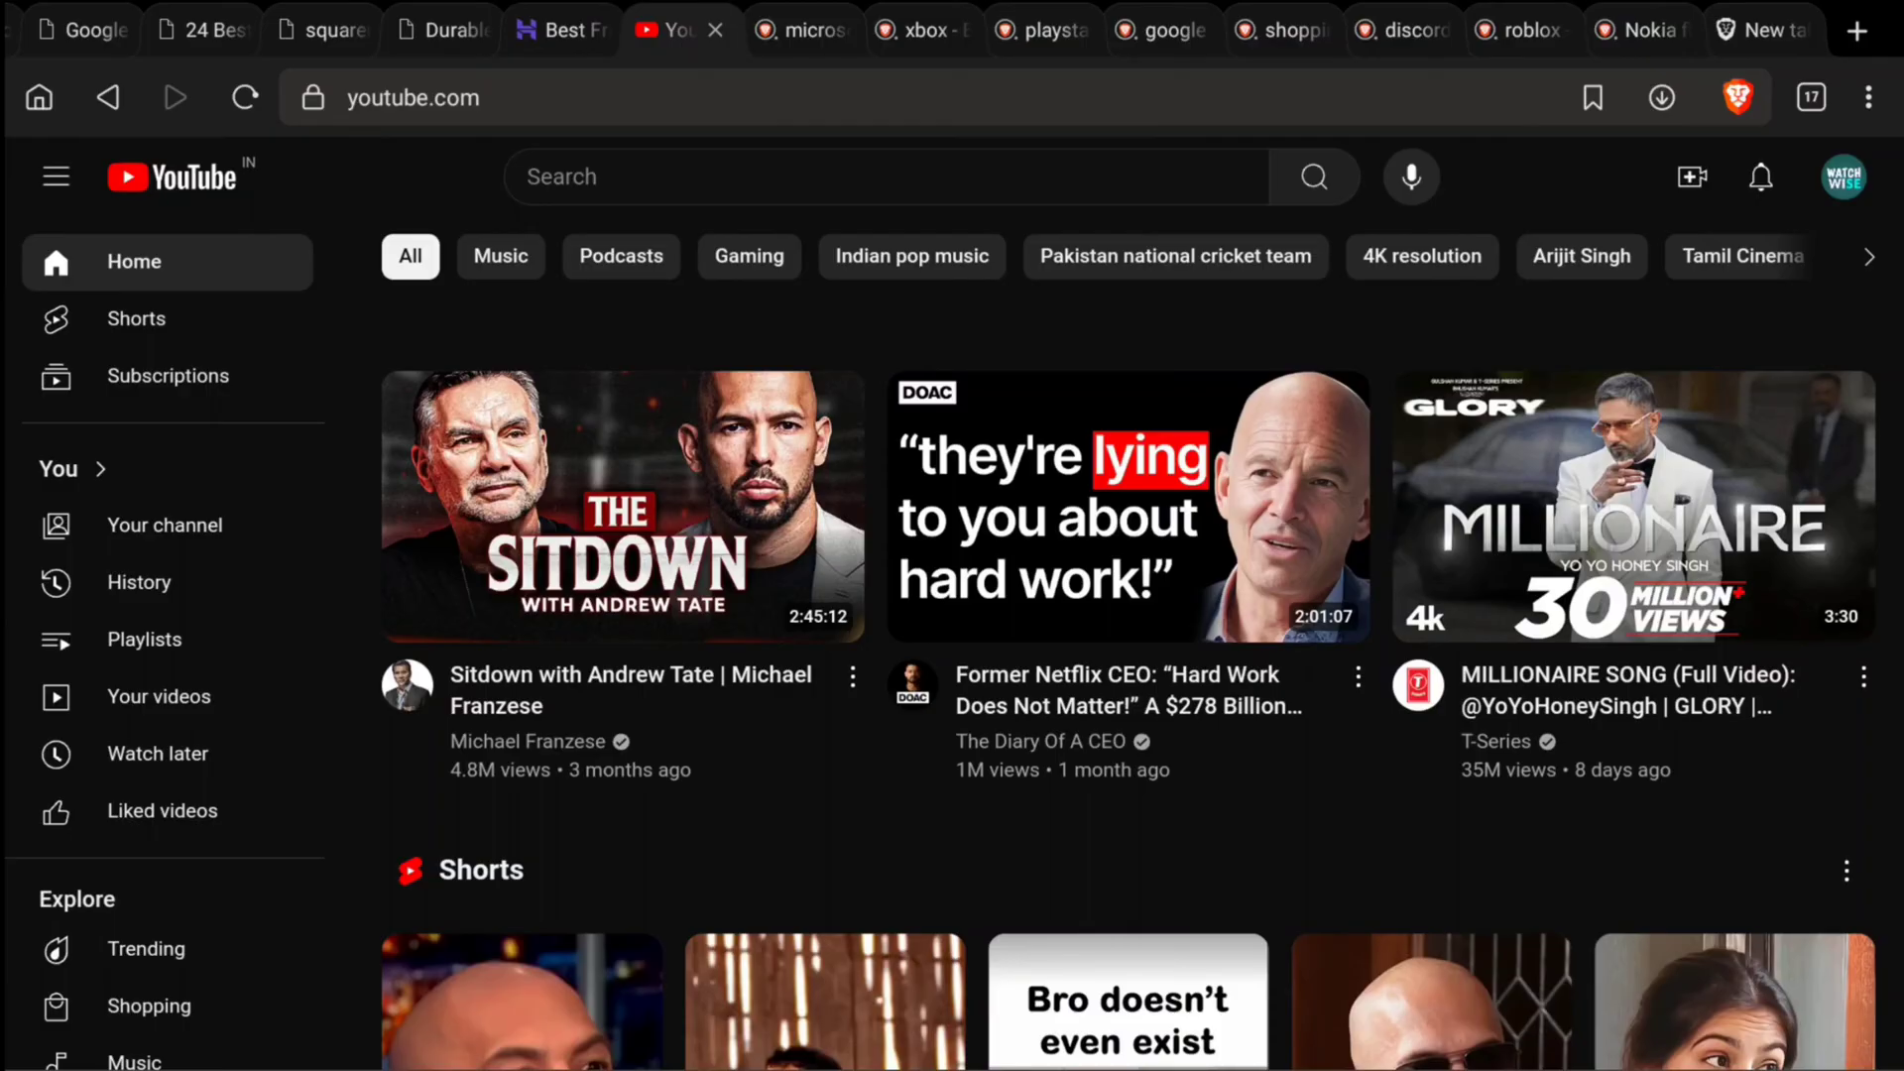
Go to YouTube Studio and view the Earn page's monetization eligibility (subscribers, uploads, watch hours).
click(1842, 188)
click(1484, 545)
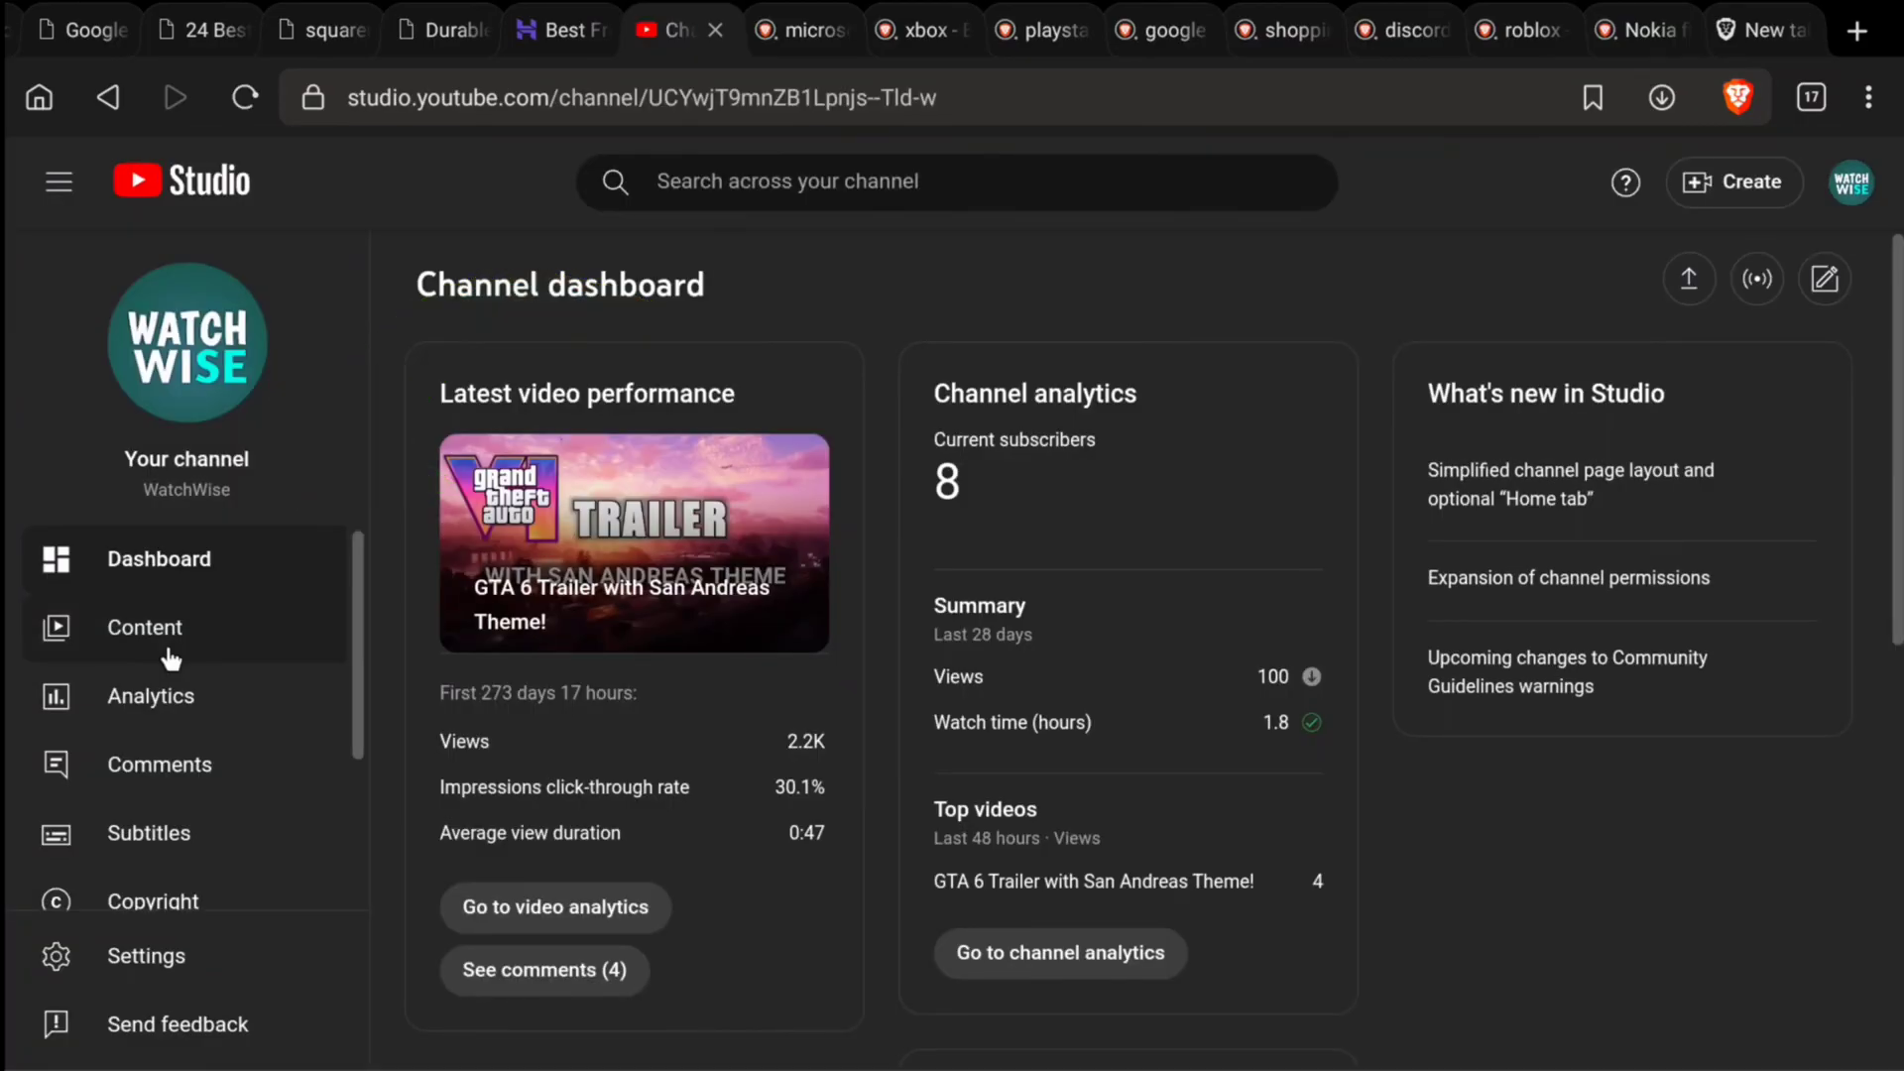
scroll(173, 662, down, 3)
click(169, 741)
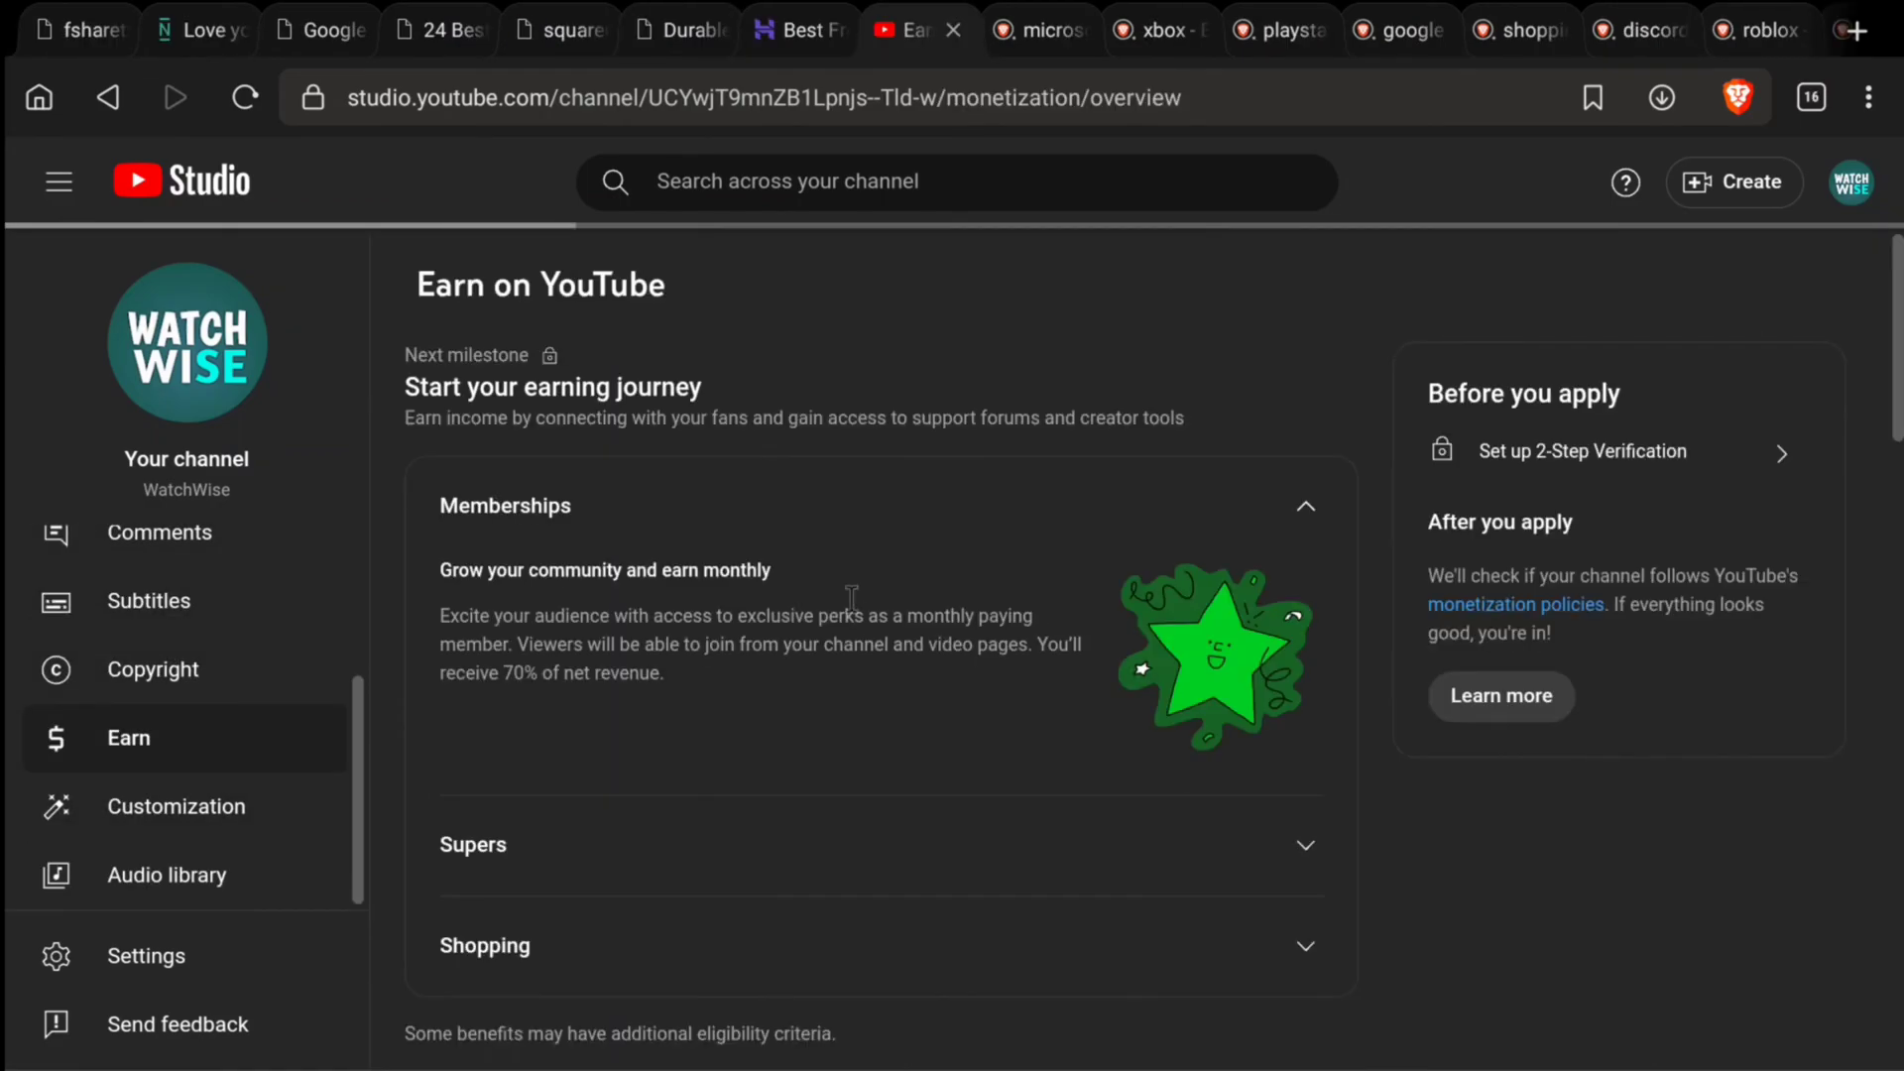
scroll(765, 649, down, 5)
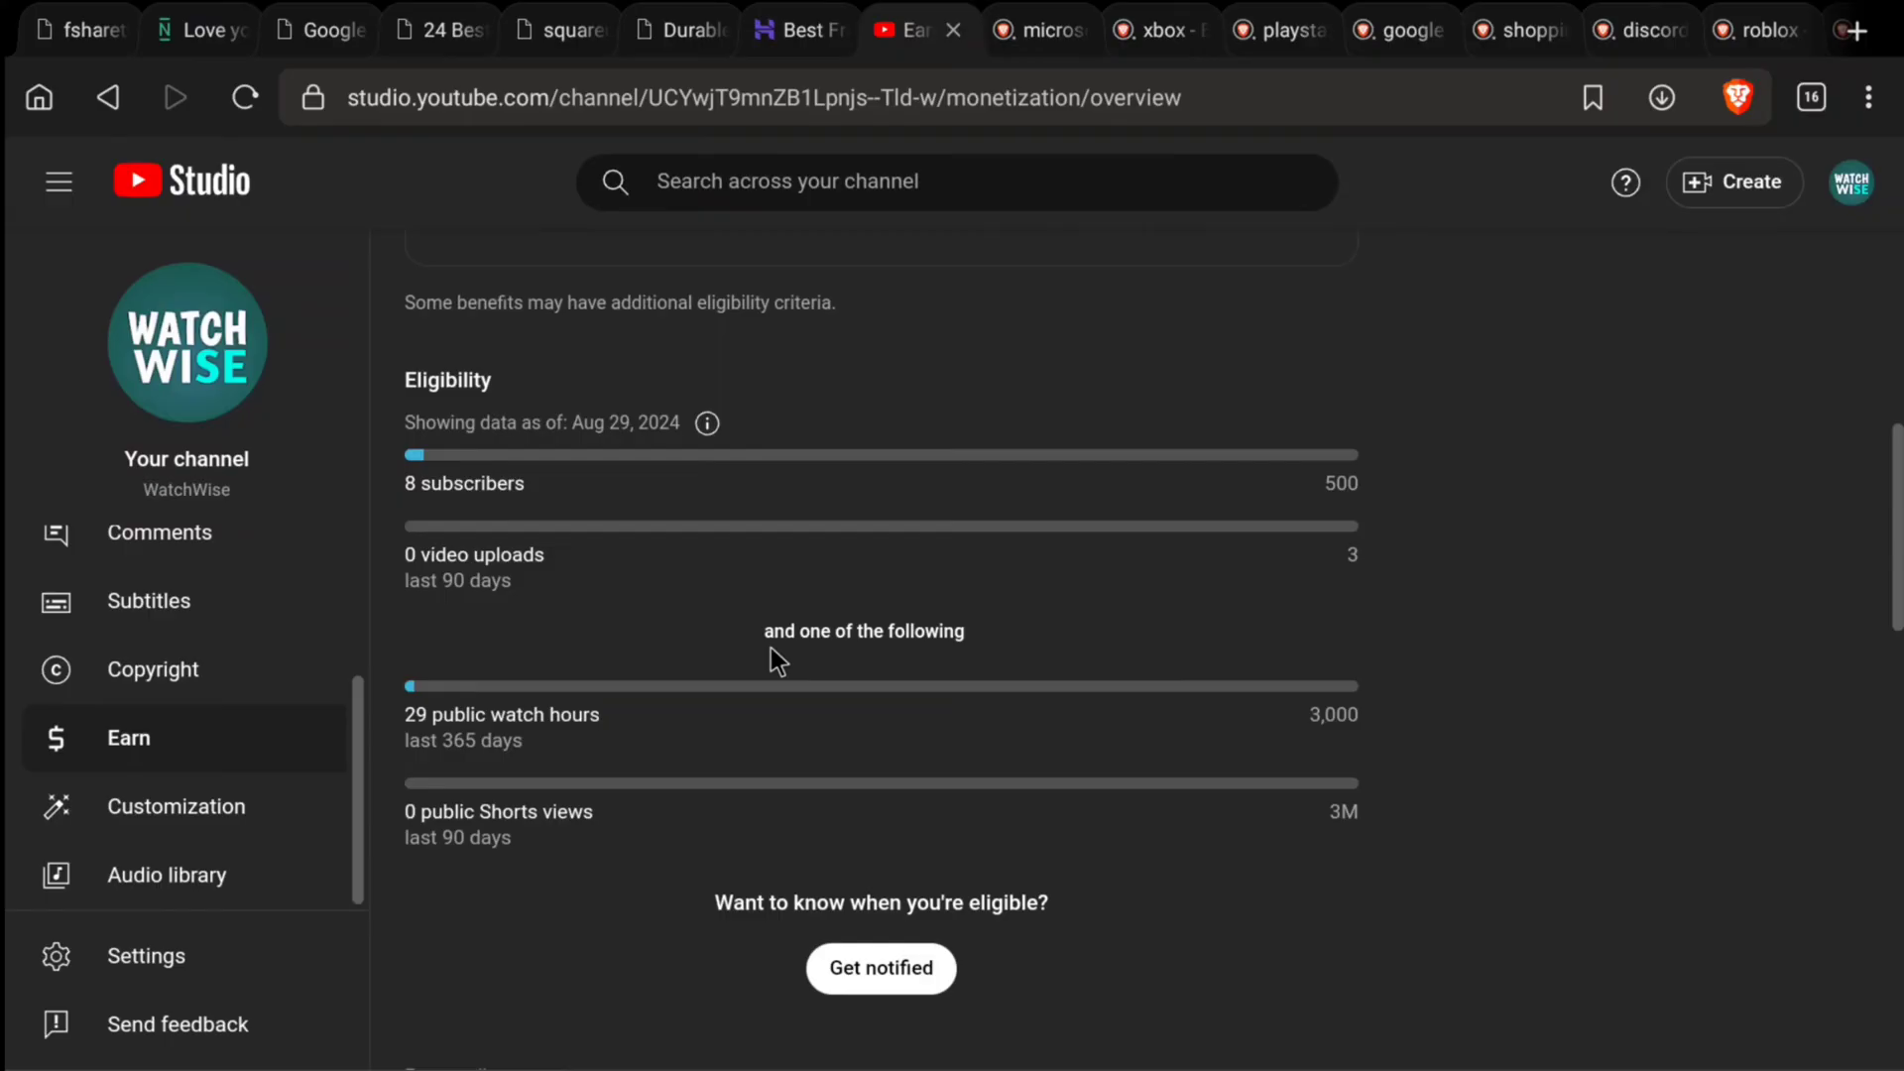
scroll(772, 649, down, 6)
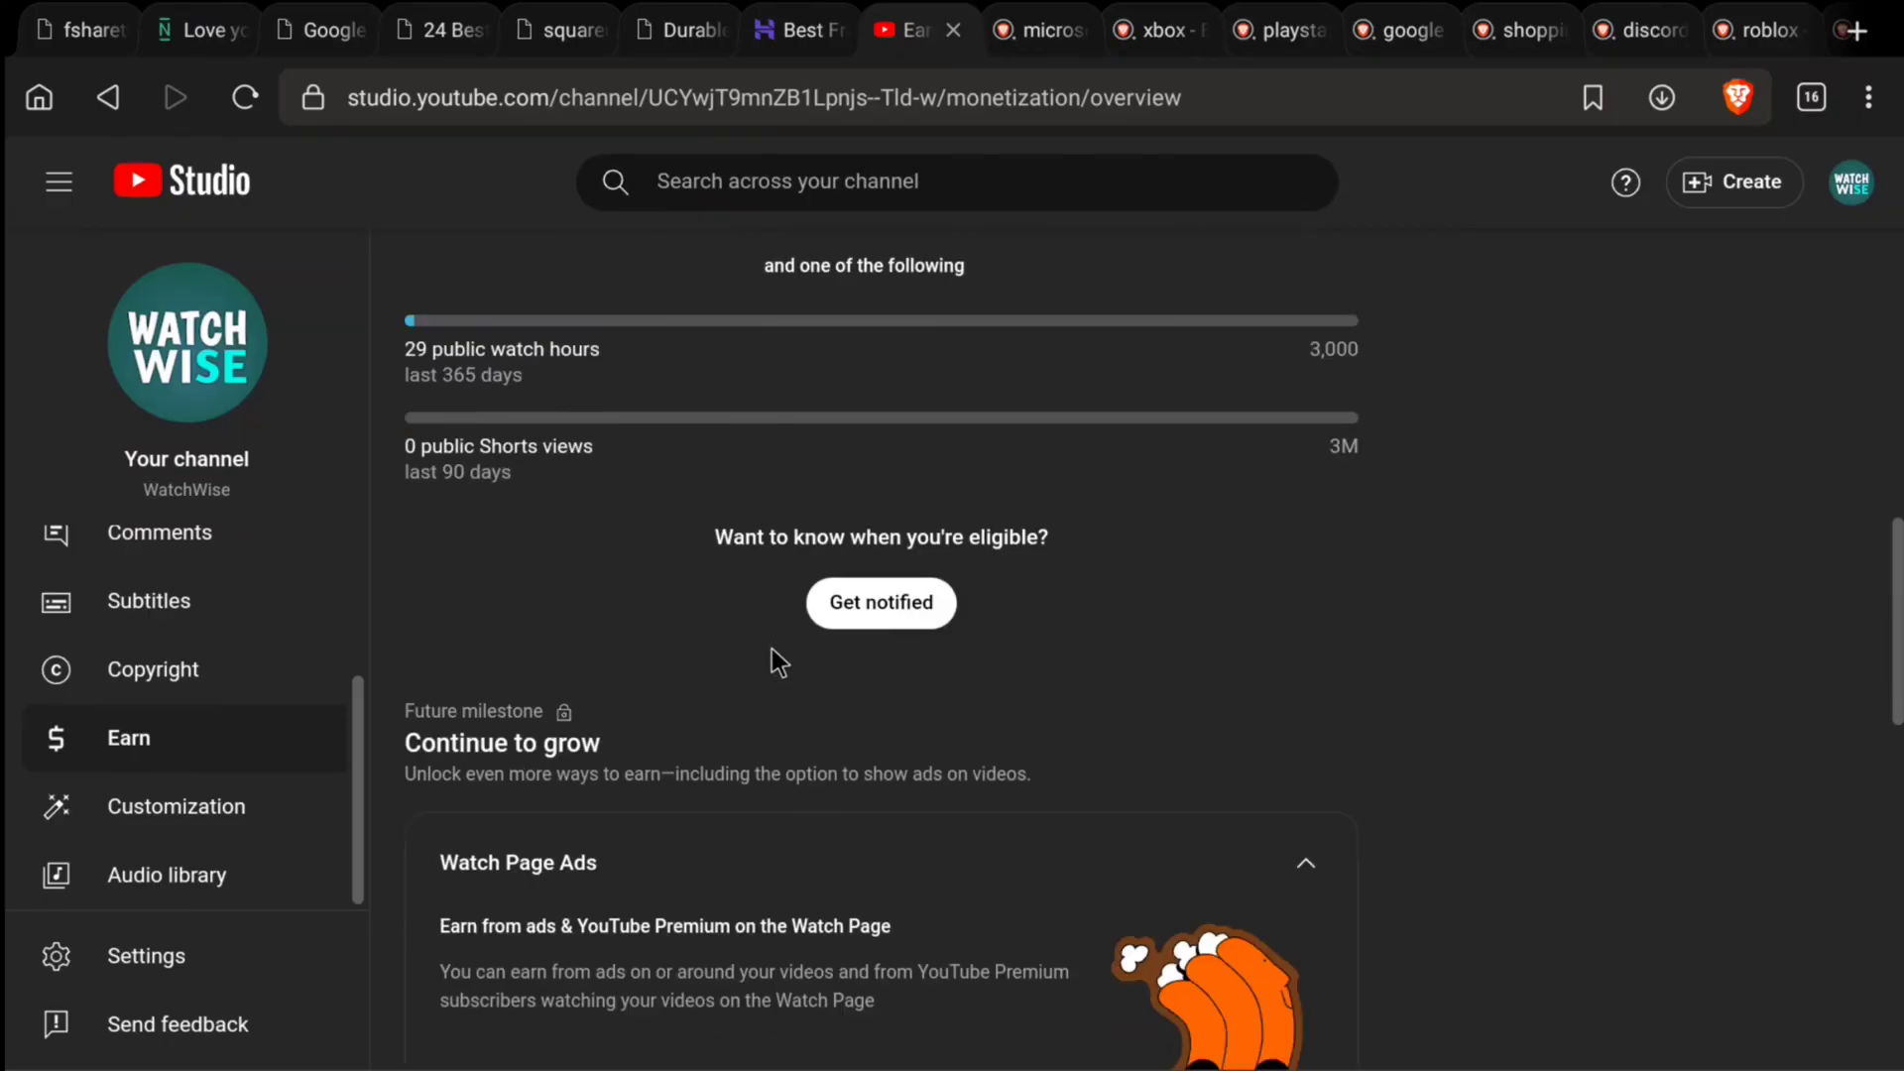
scroll(774, 659, down, 7)
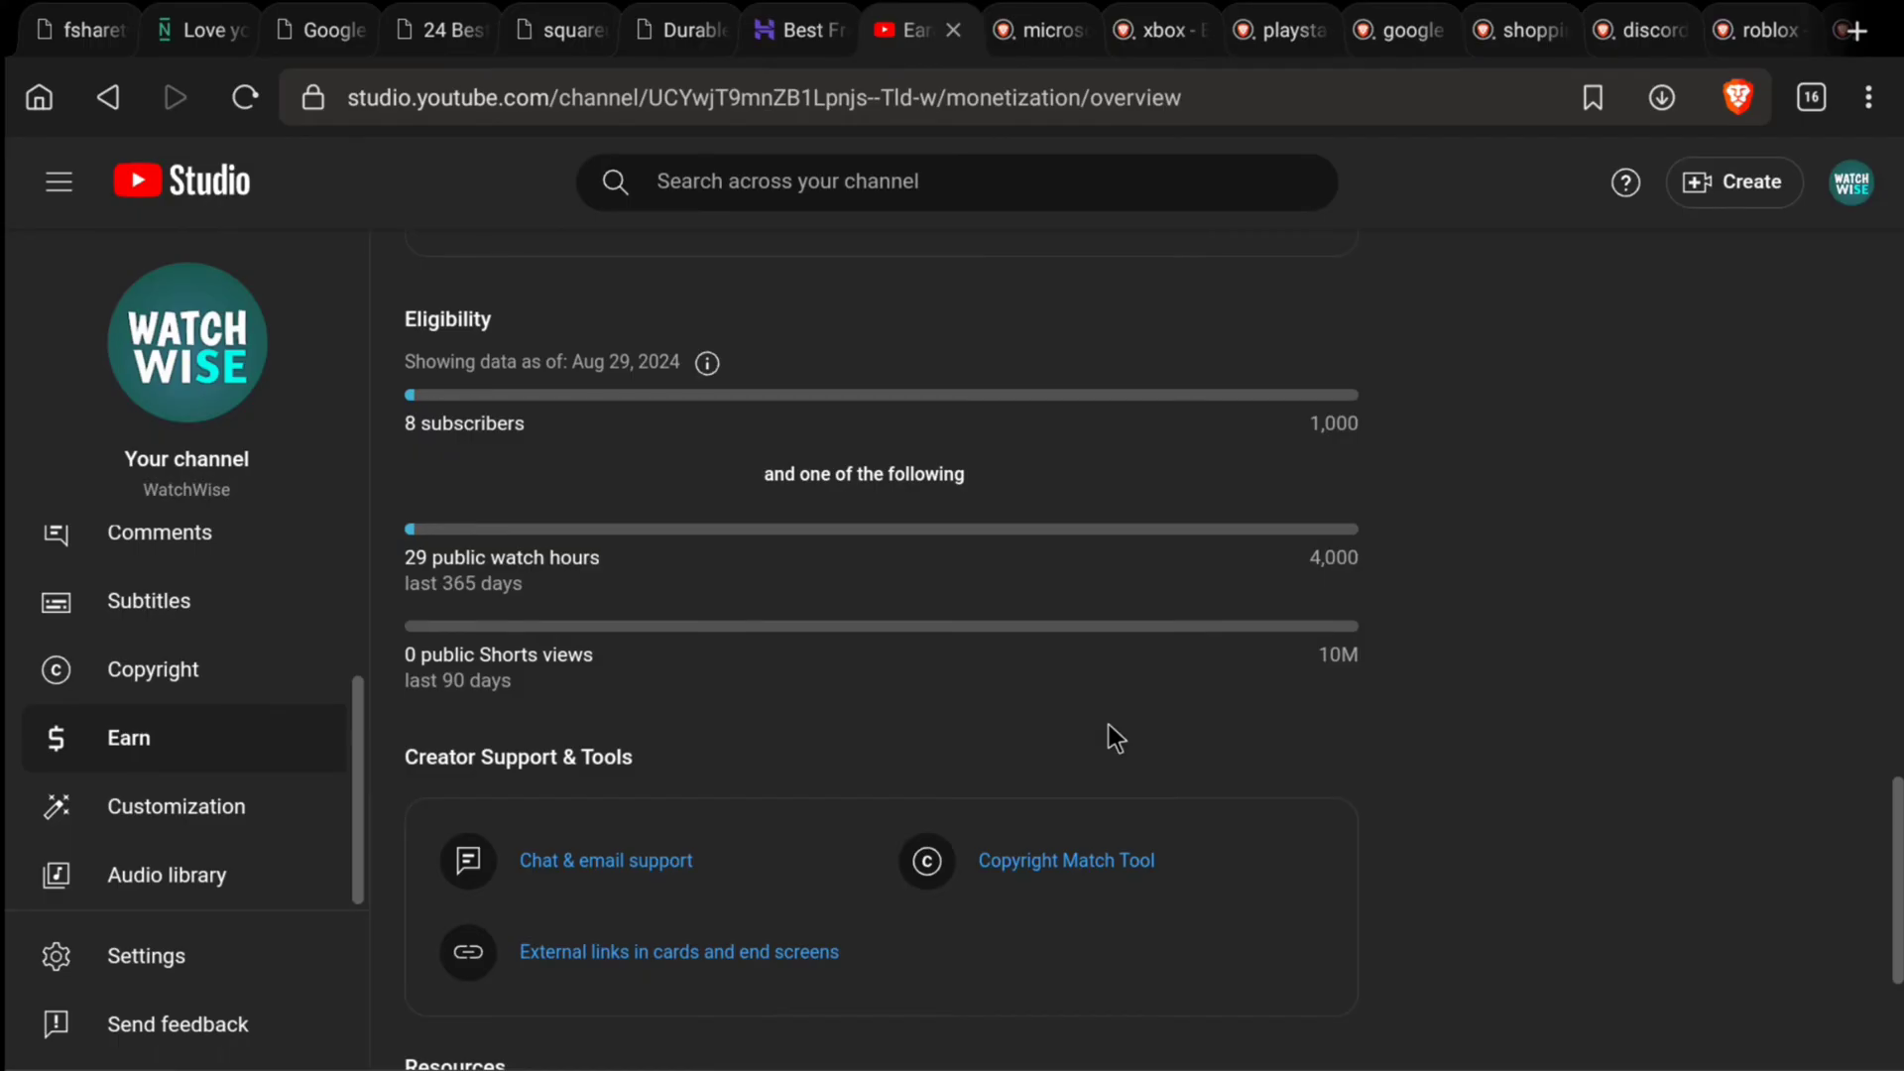
scroll(939, 625, up, 10)
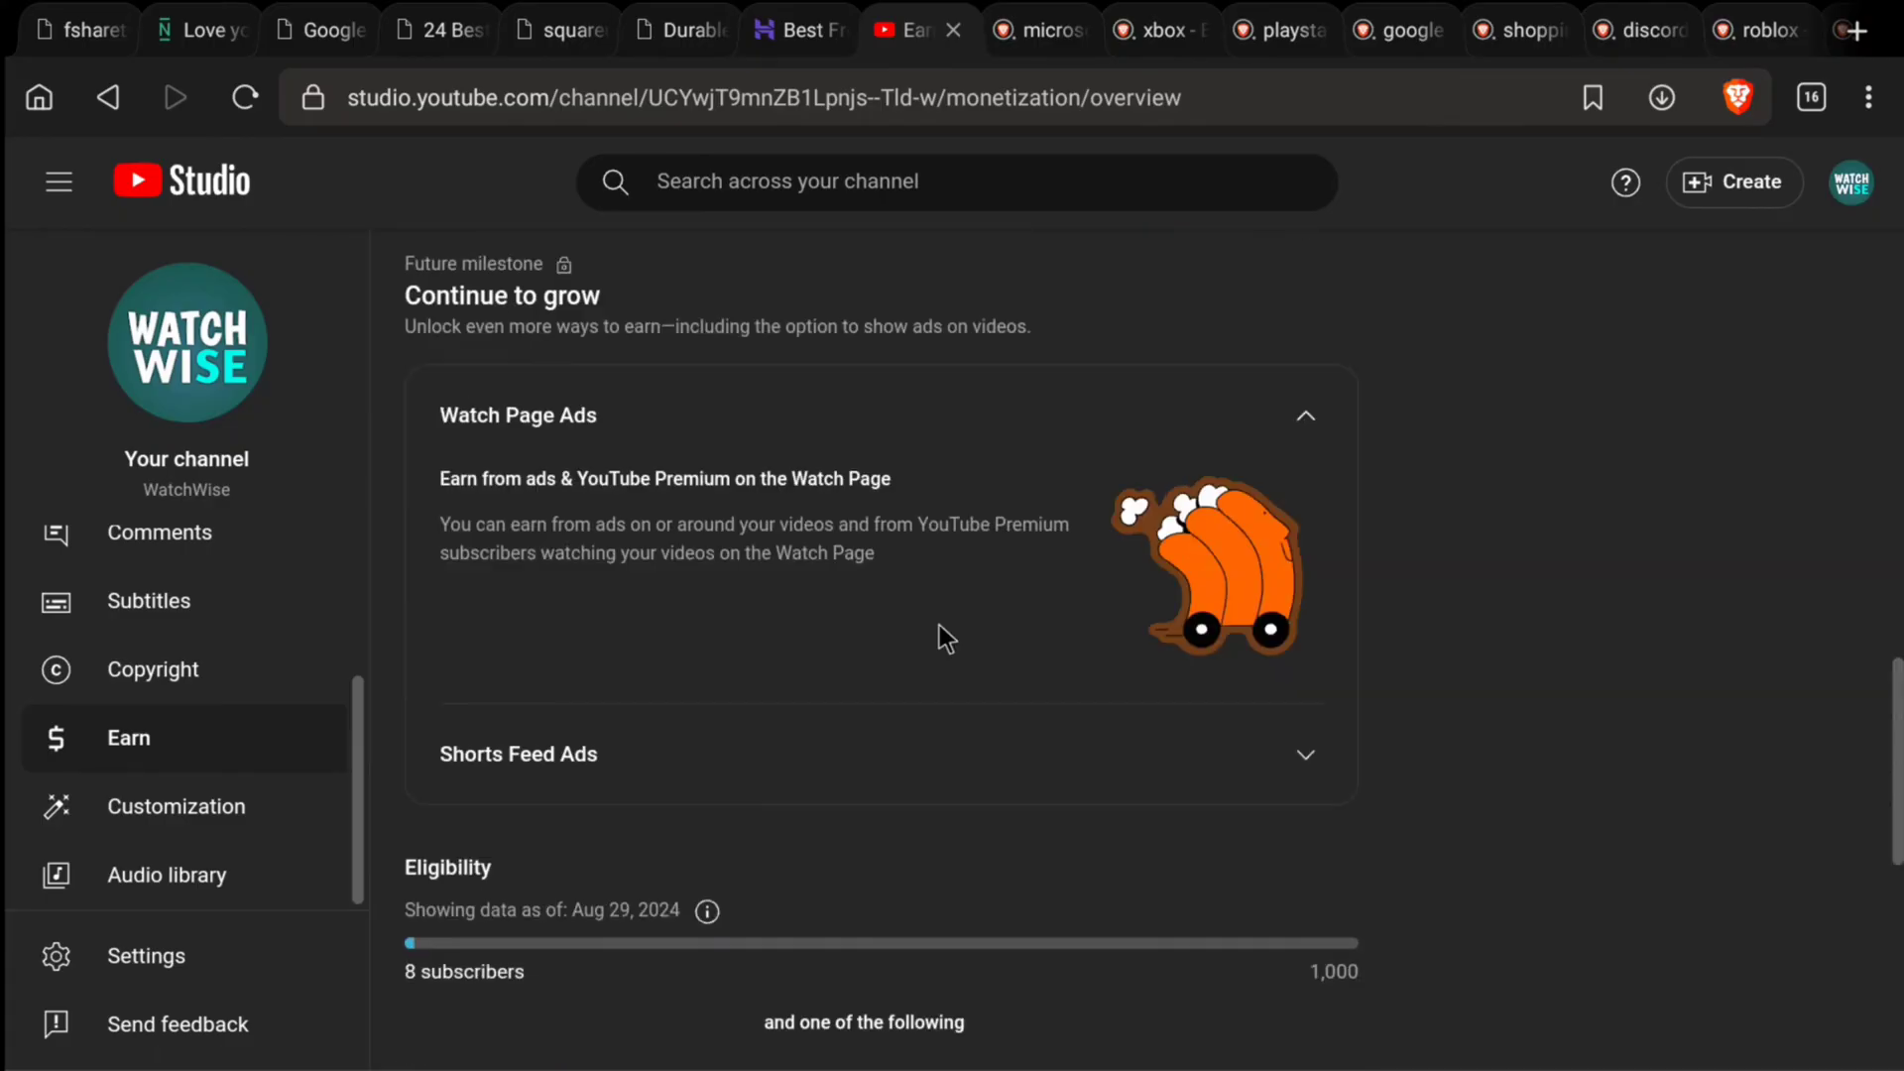
scroll(1160, 706, up, 8)
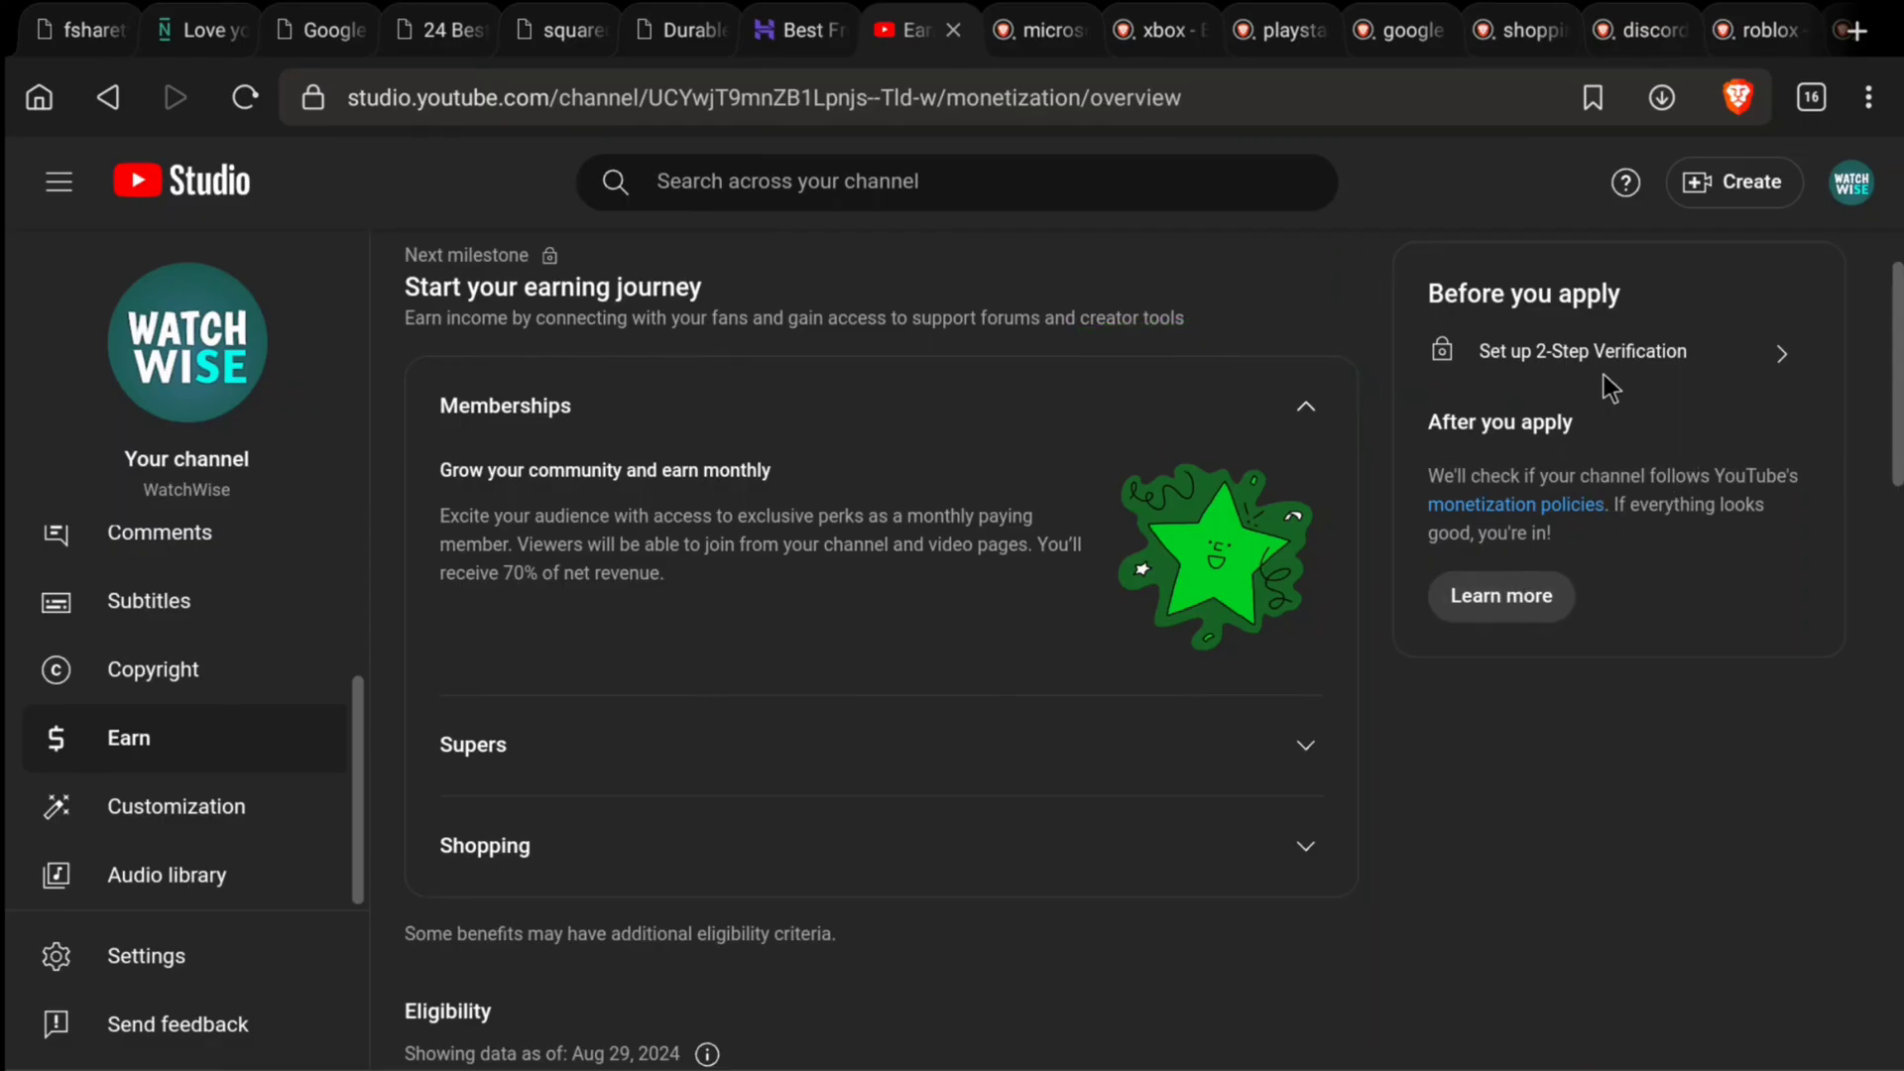
Begin 2-Step Verification setup in Google Security and confirm with the account password.
click(1779, 359)
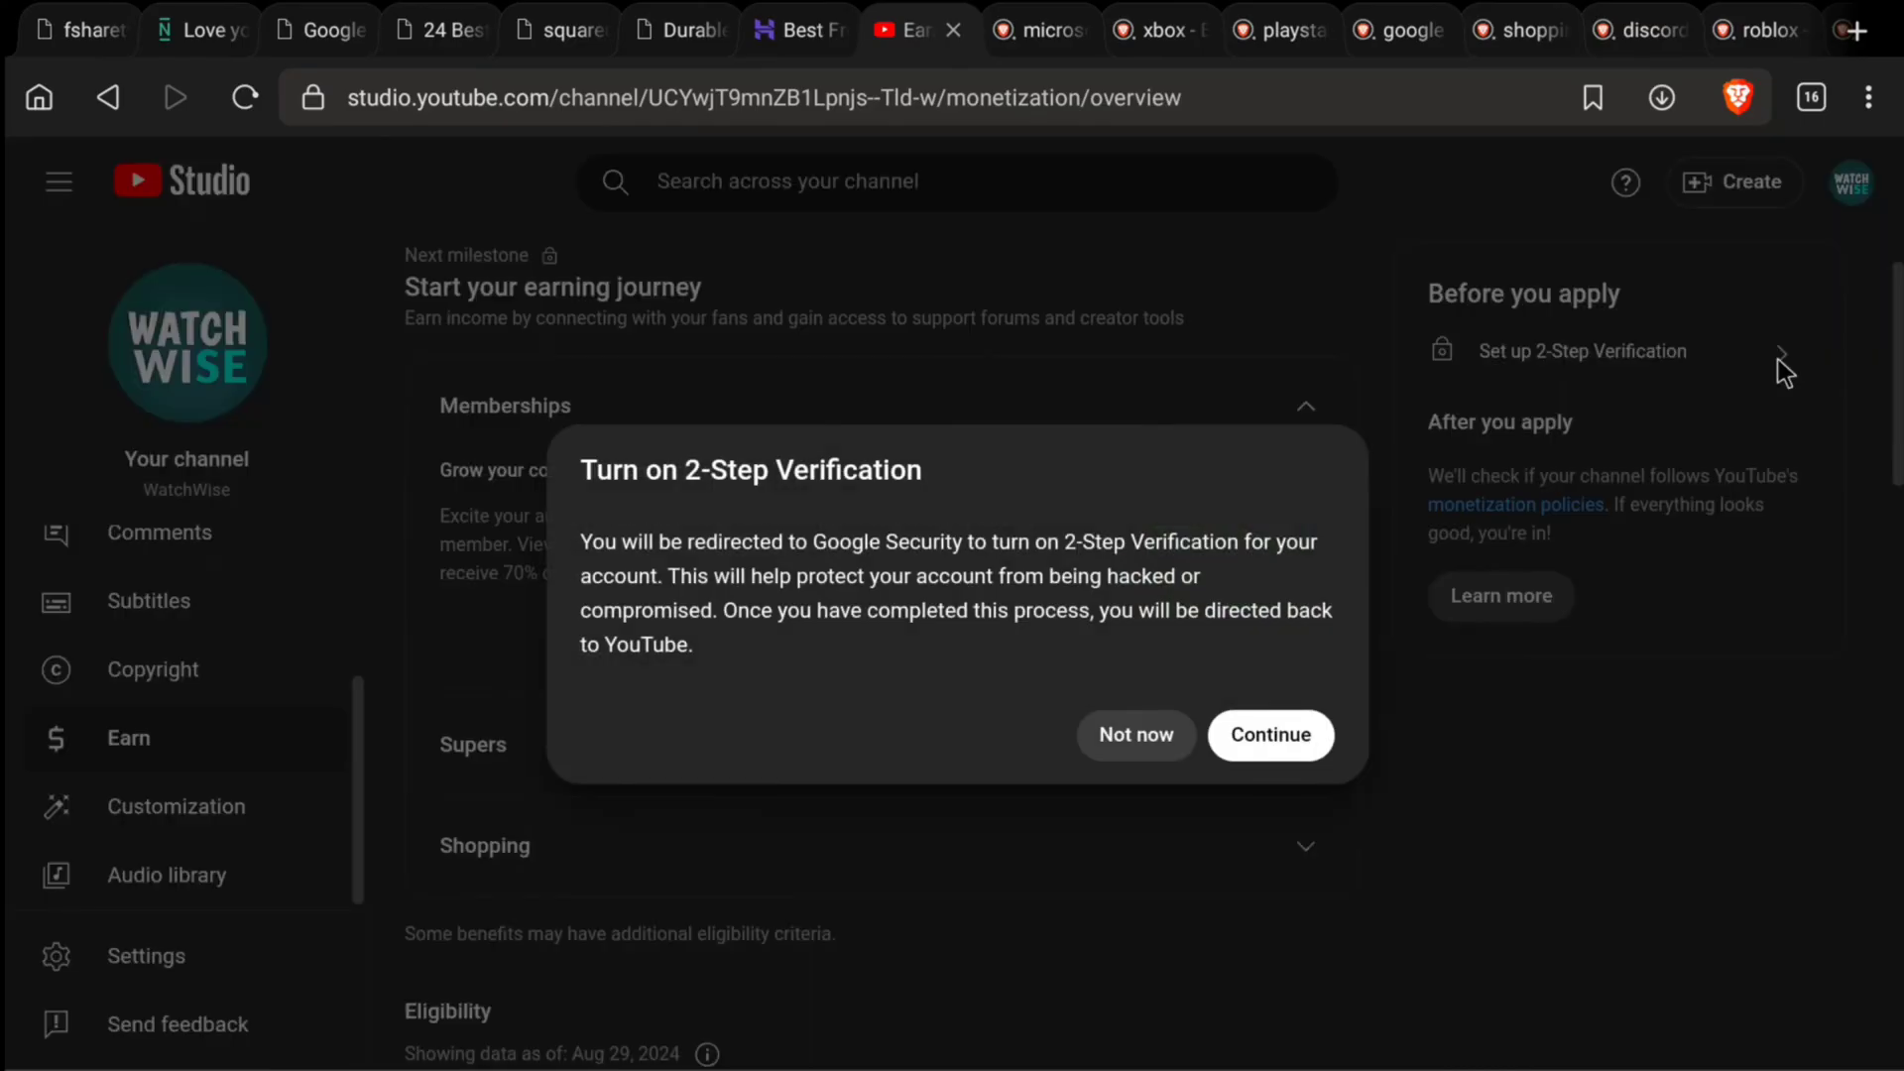
click(1277, 734)
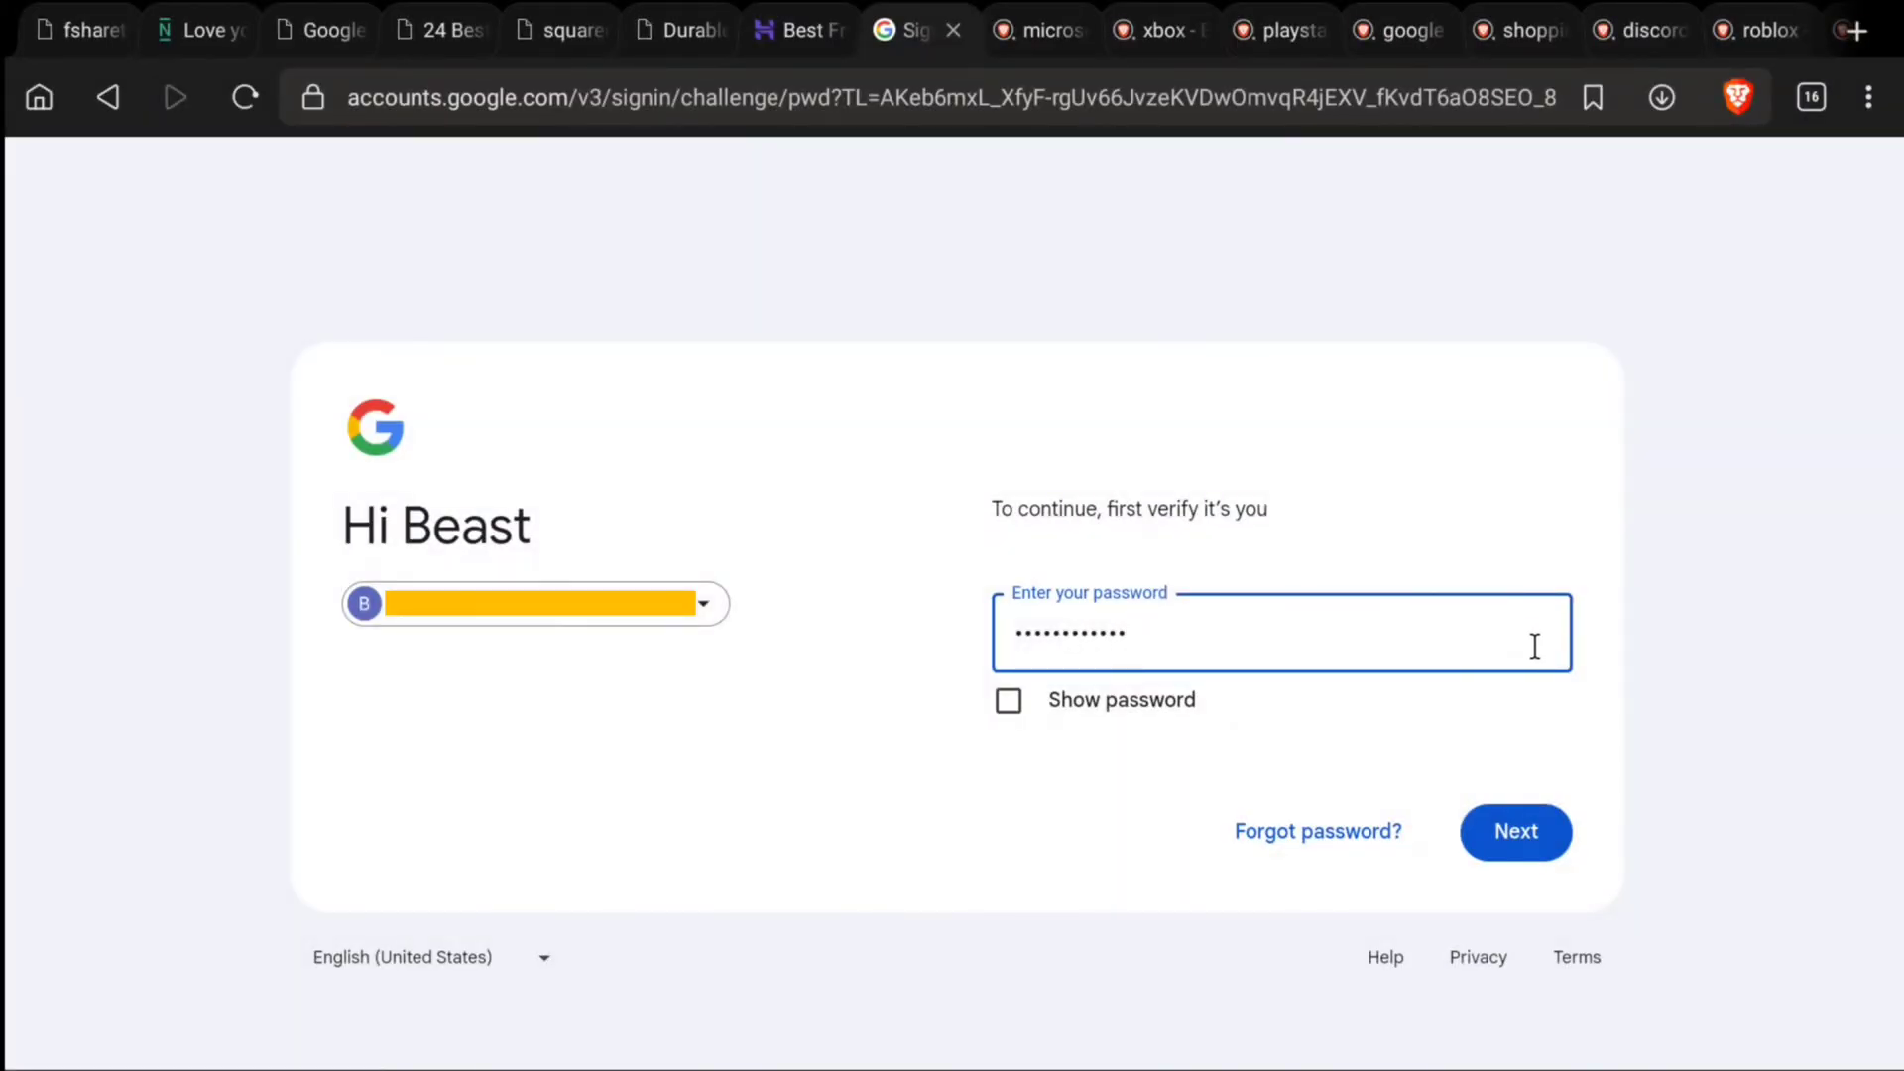
click(1509, 835)
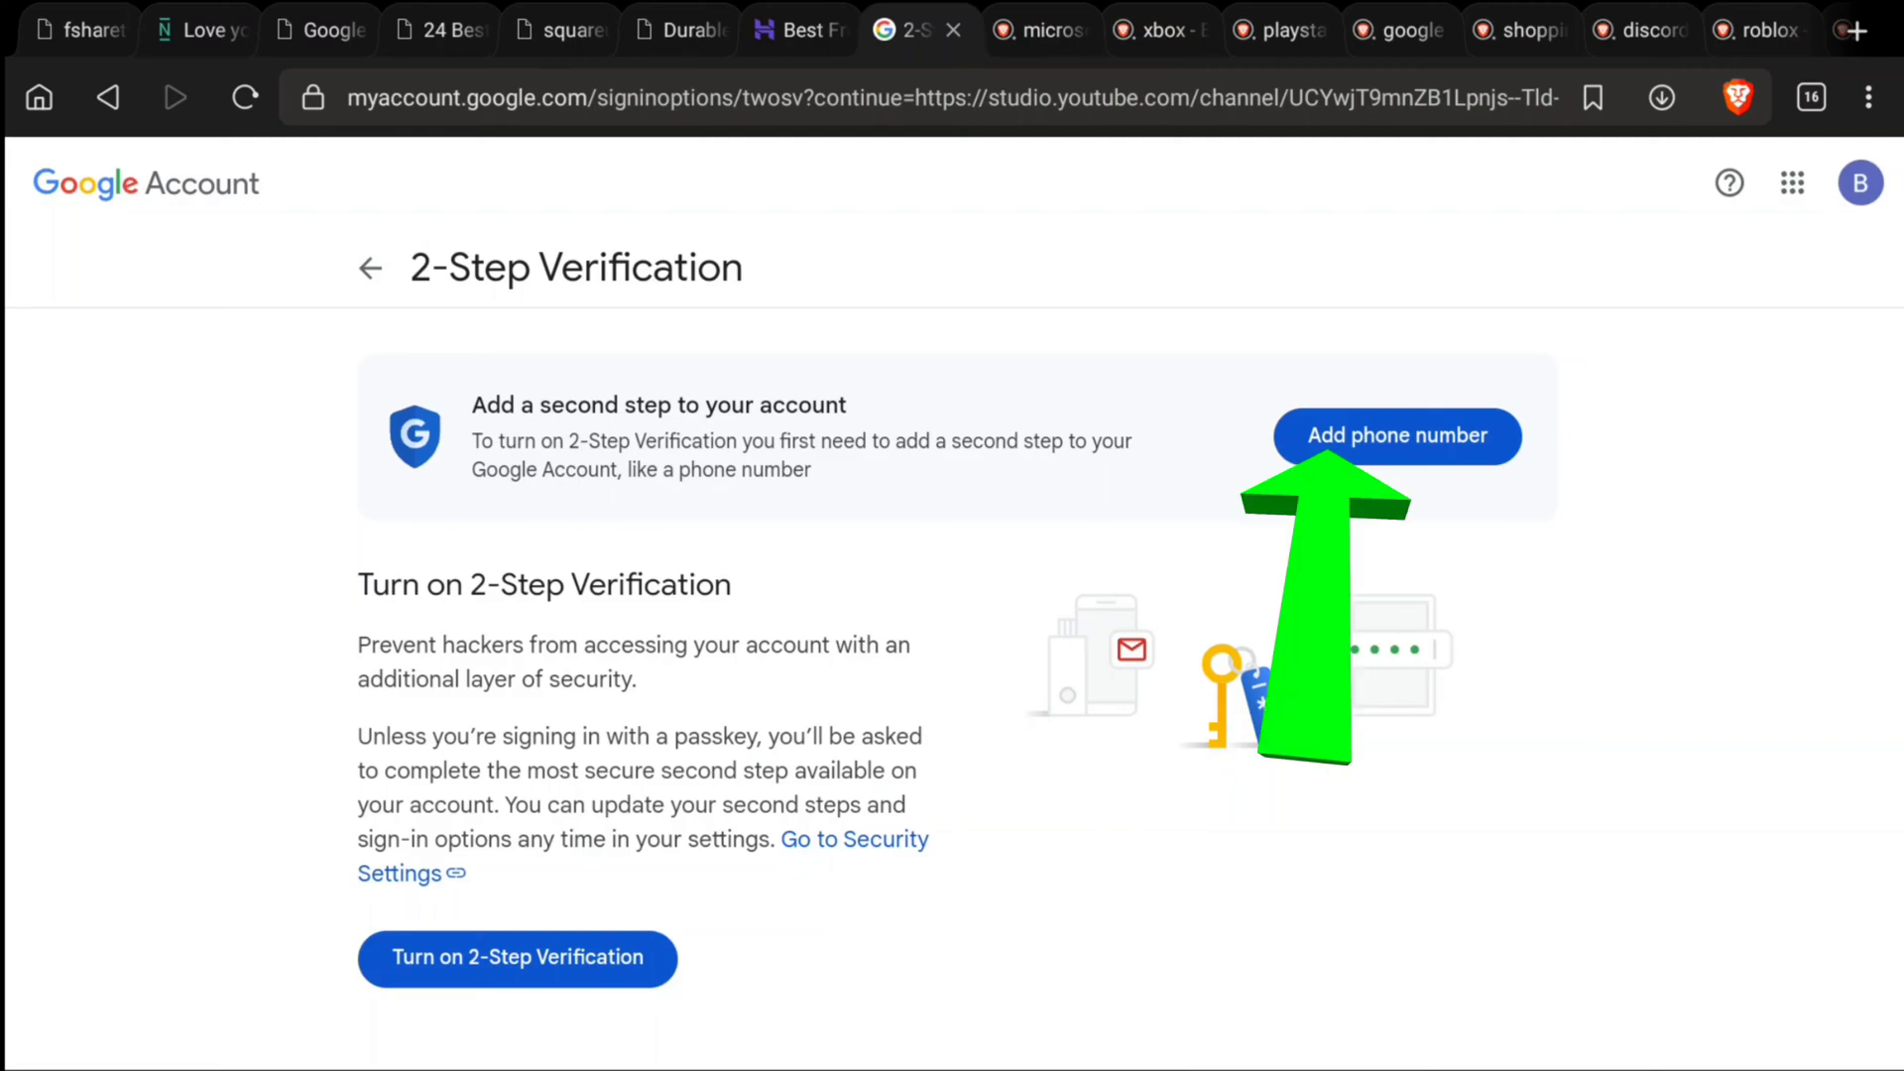
Add an India phone number, verify it with the SMS code, and close the confirmation.
click(504, 967)
click(680, 566)
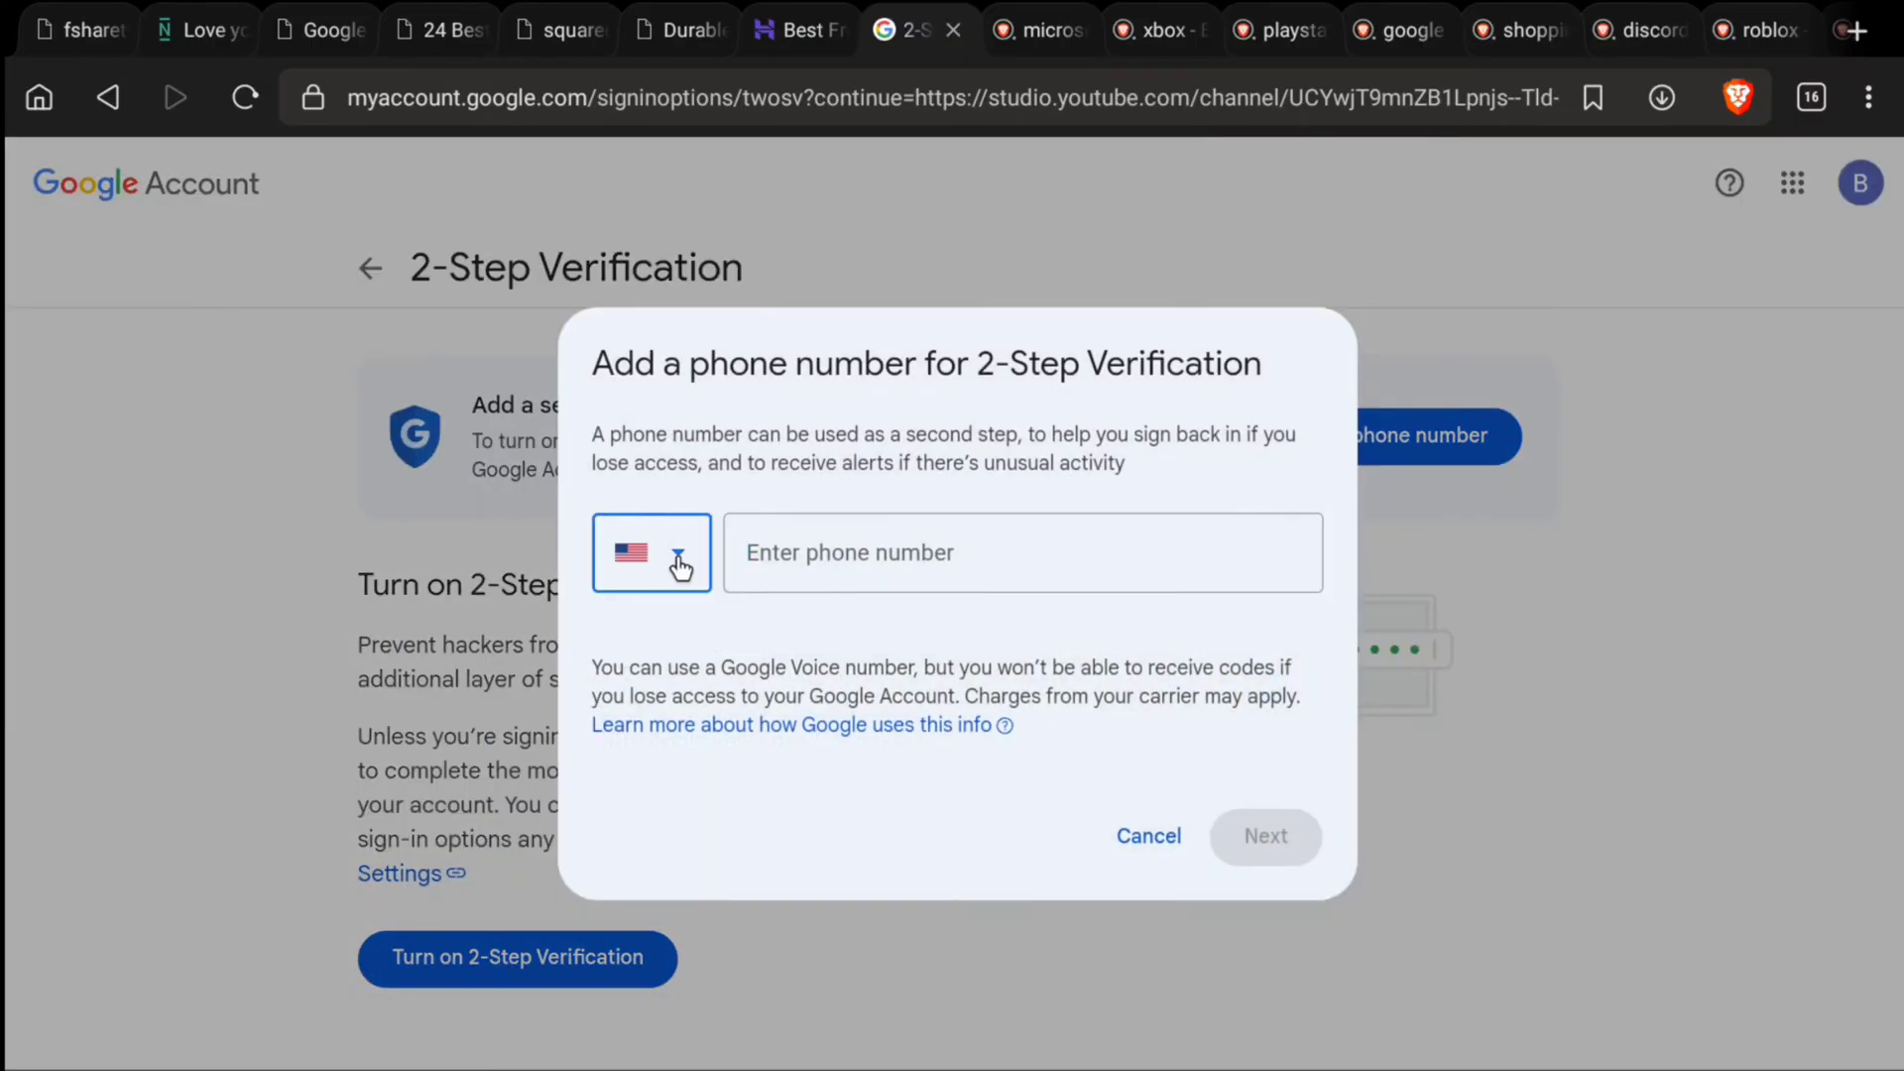
scroll(786, 765, down, 10)
click(783, 680)
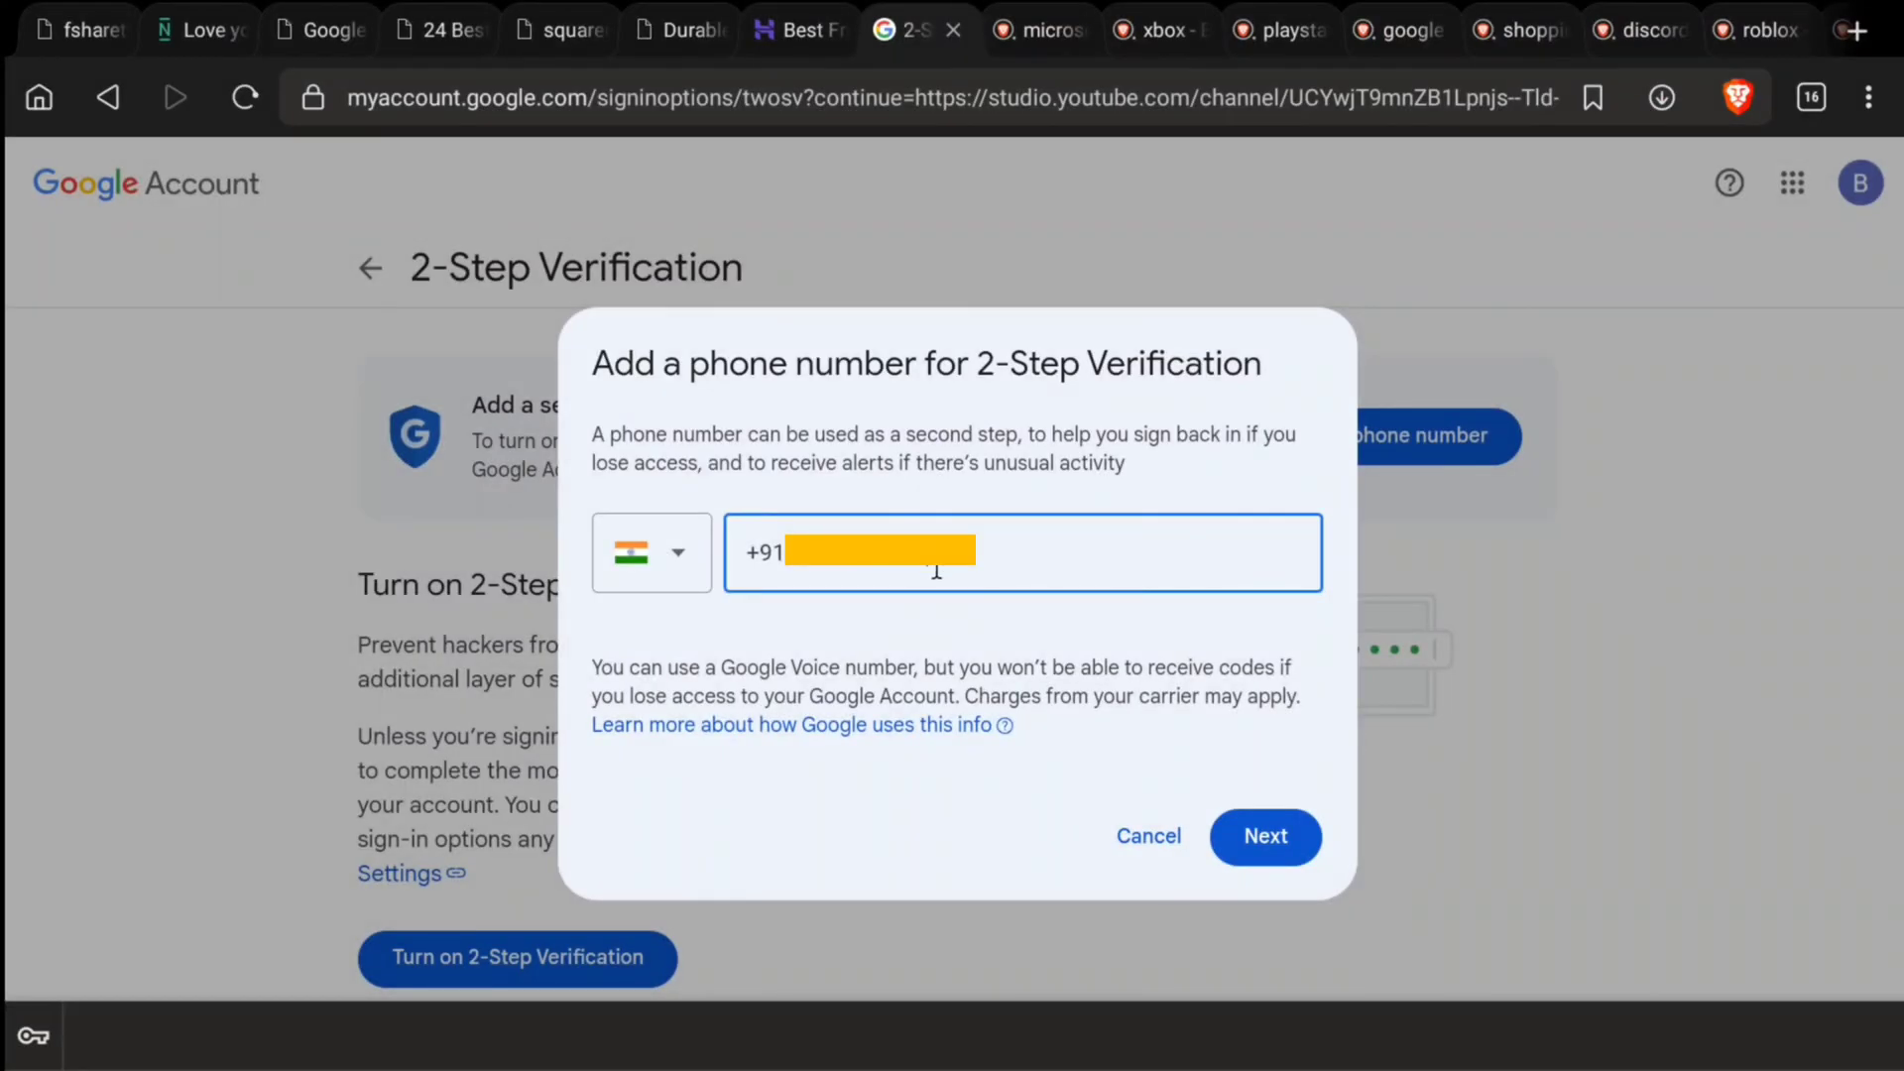
click(1213, 835)
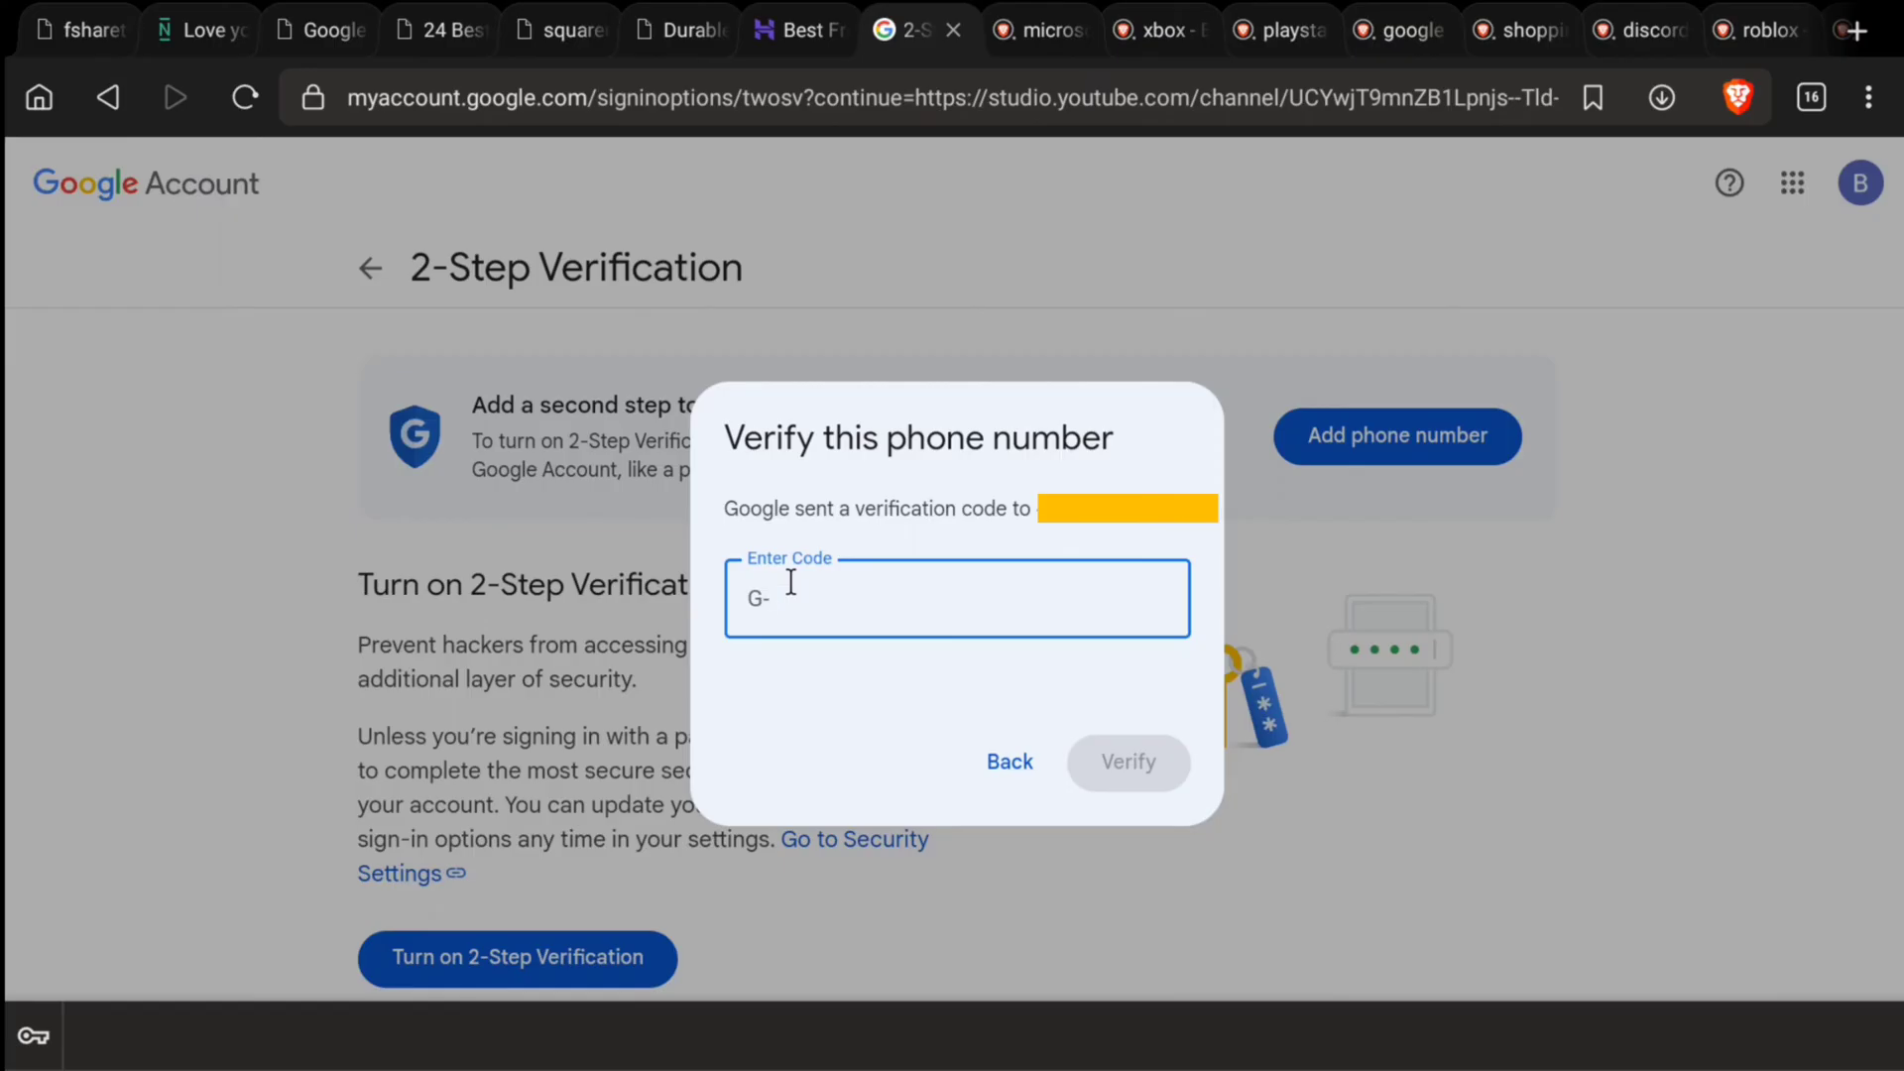
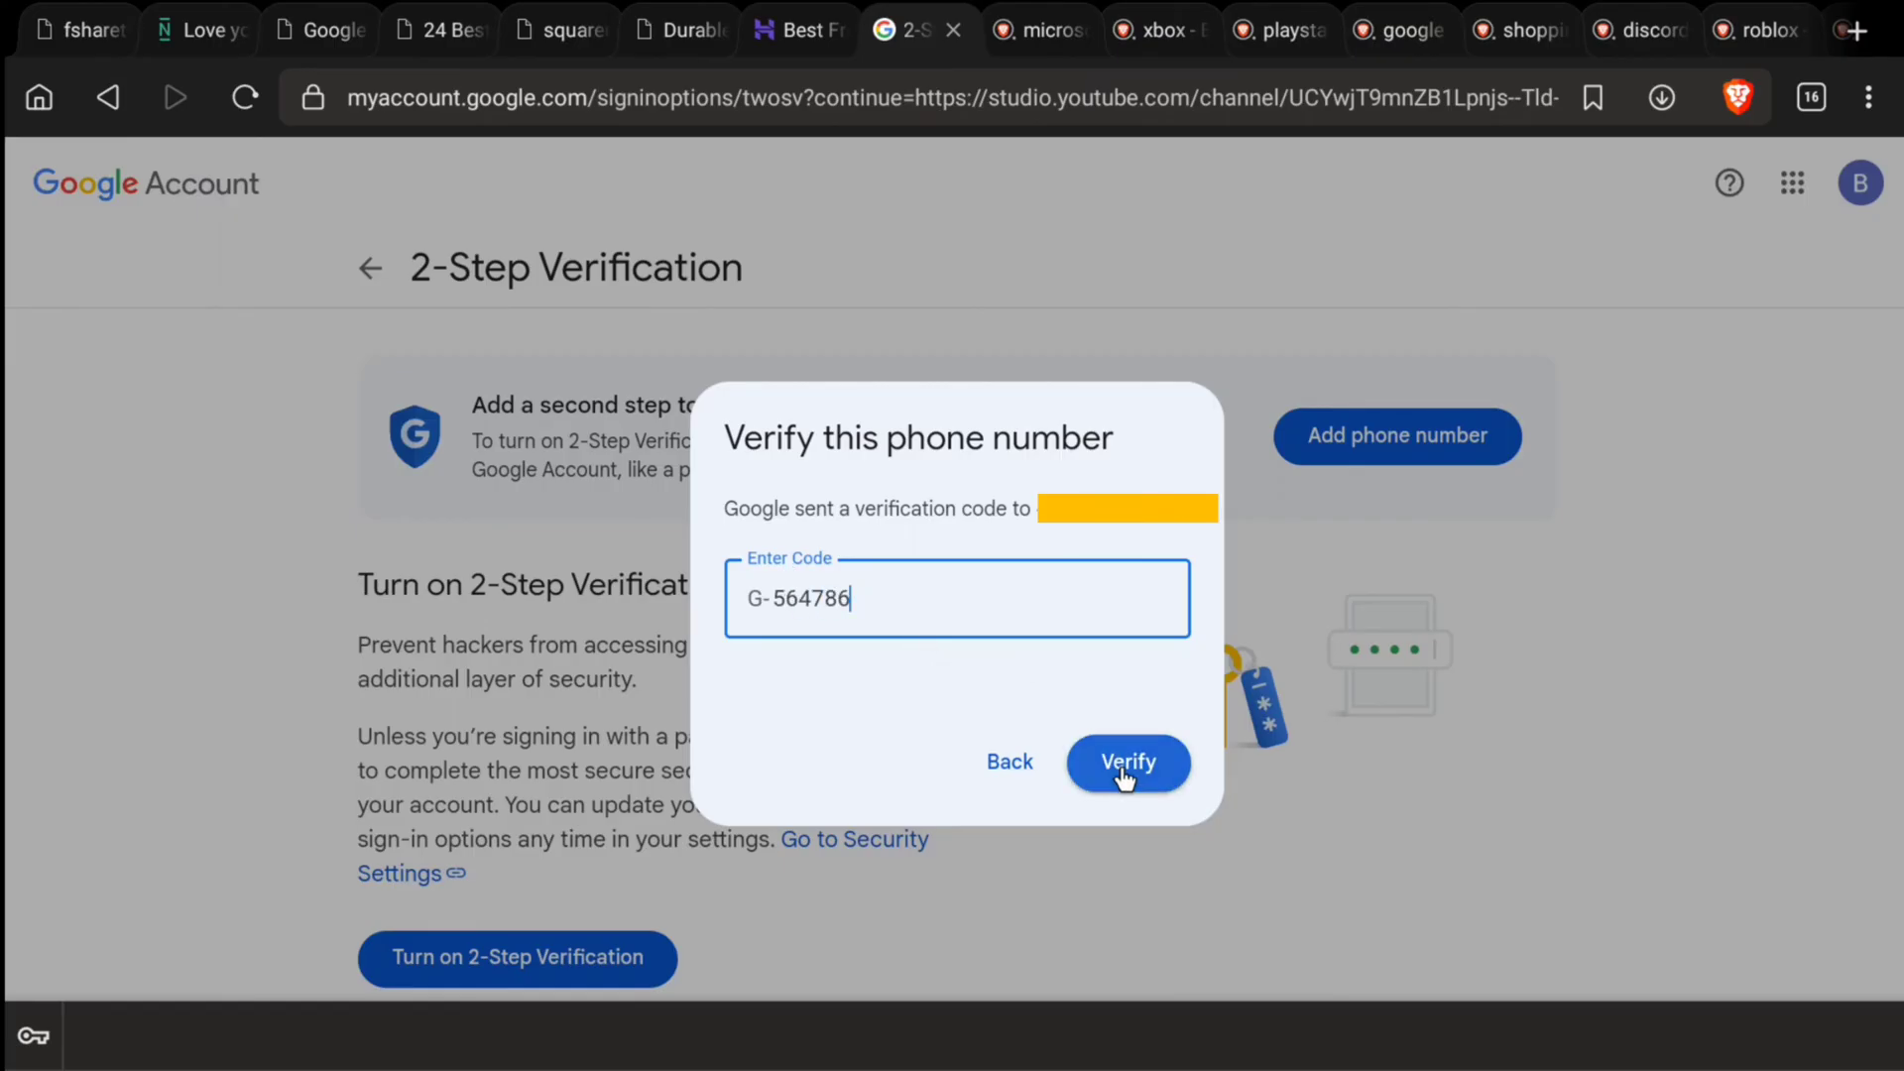
click(1125, 770)
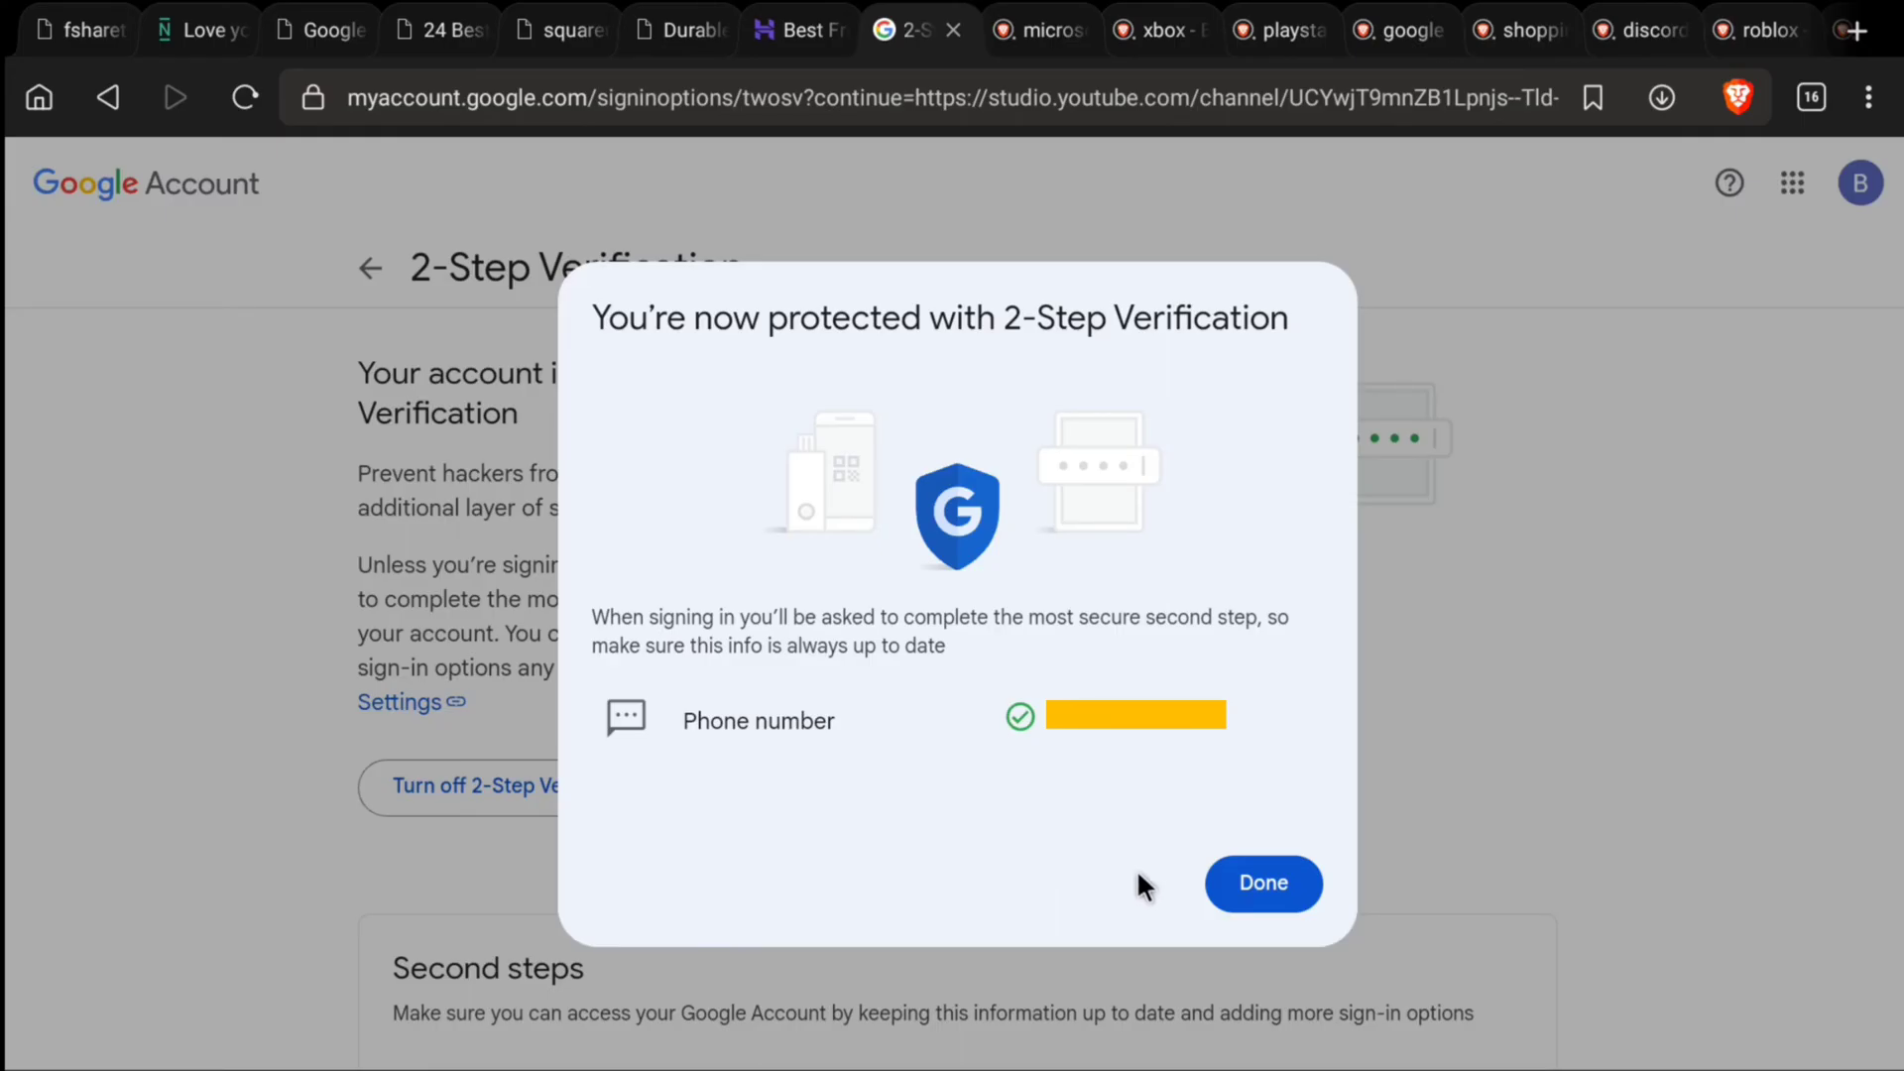
click(1259, 883)
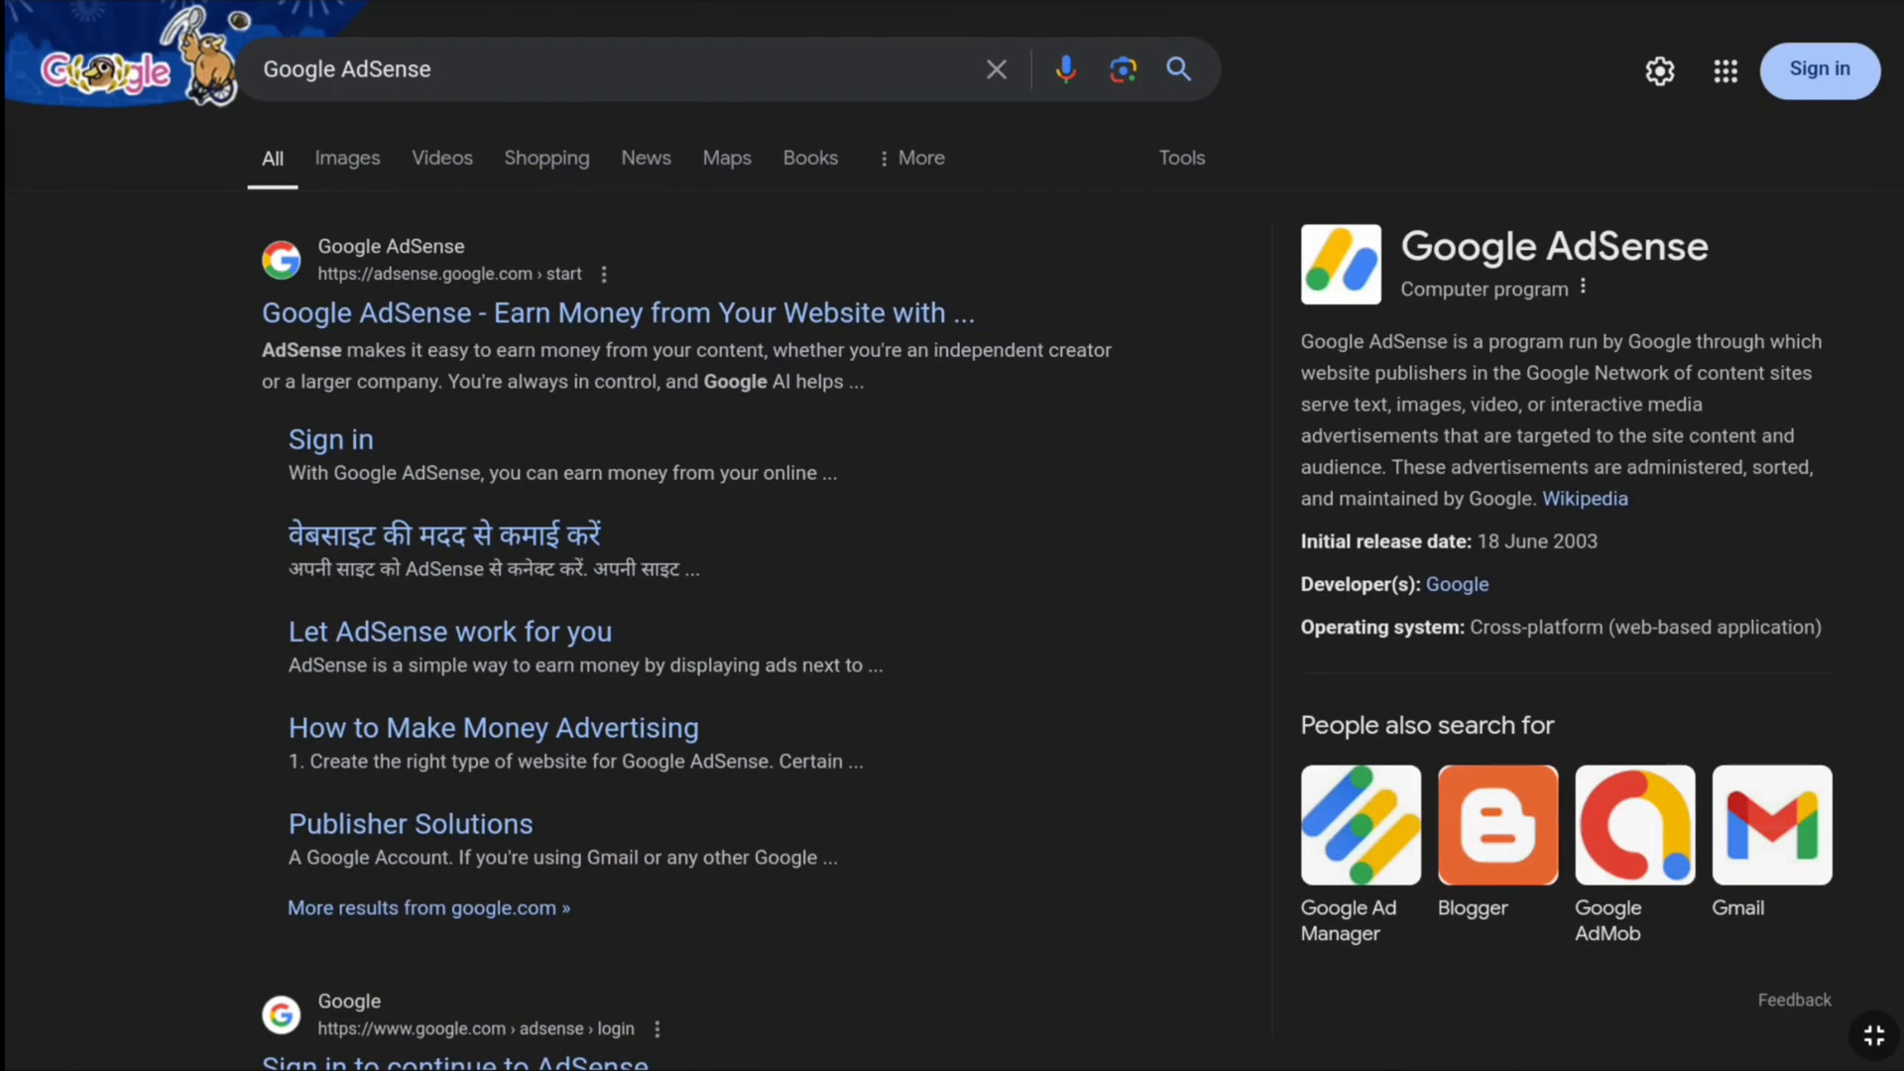
Open the 'Google AdSense - Earn Money from Your Website' search result.
click(474, 325)
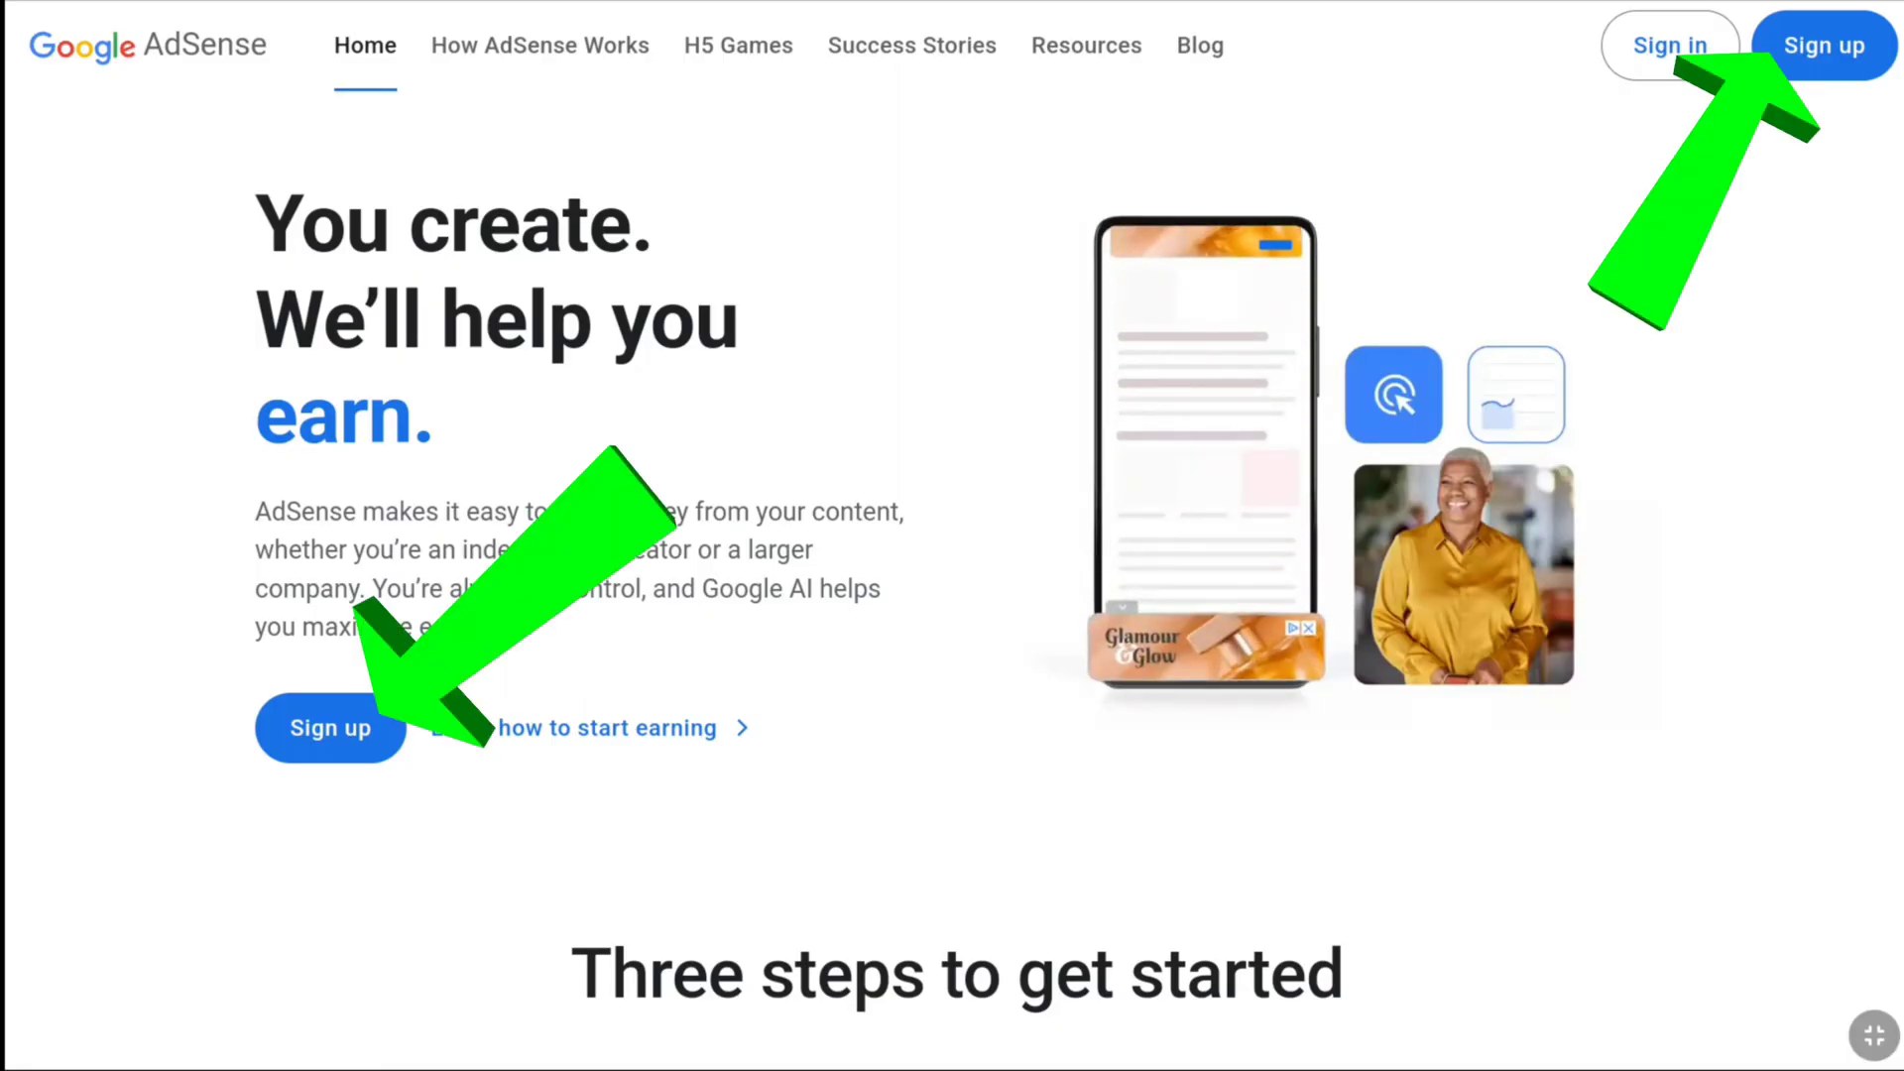
Start the AdSense sign-up from the homepage's Sign up button.
click(1803, 61)
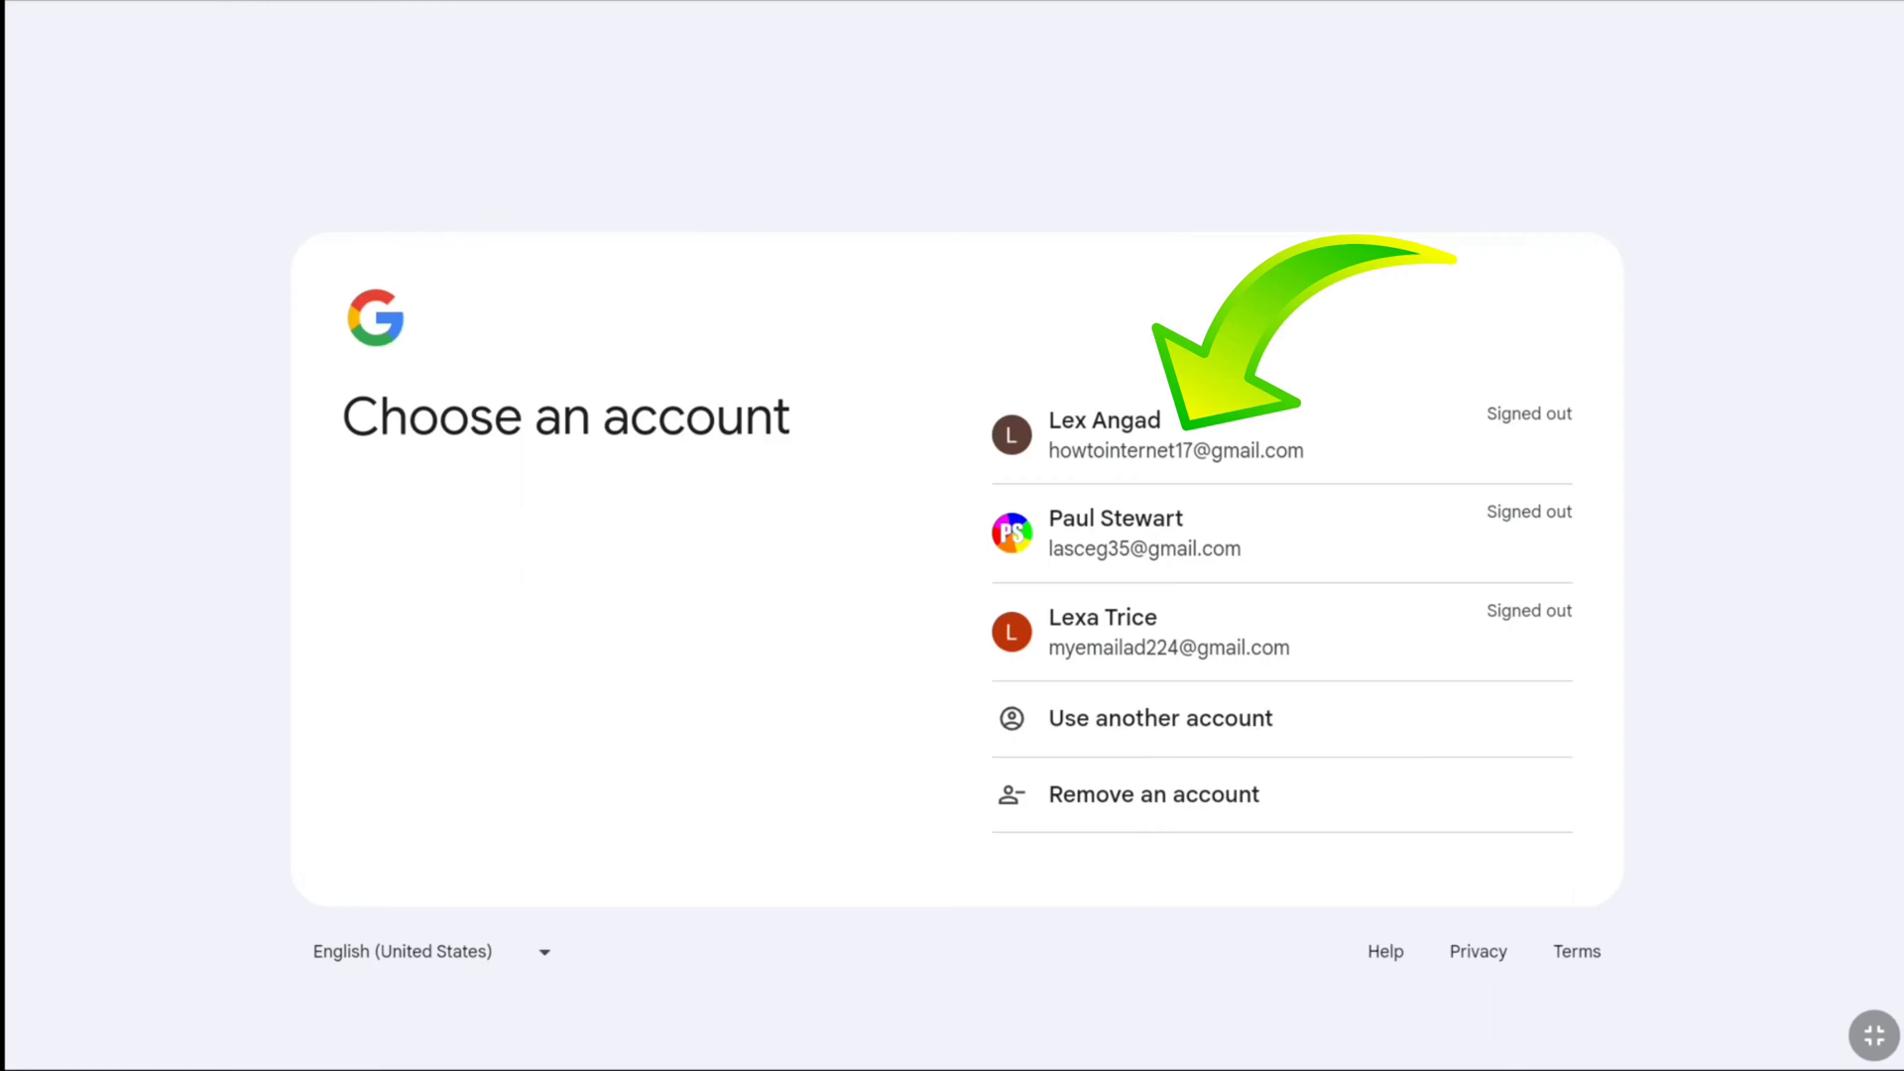
Sign in to the chosen Google account by entering its password.
click(1239, 444)
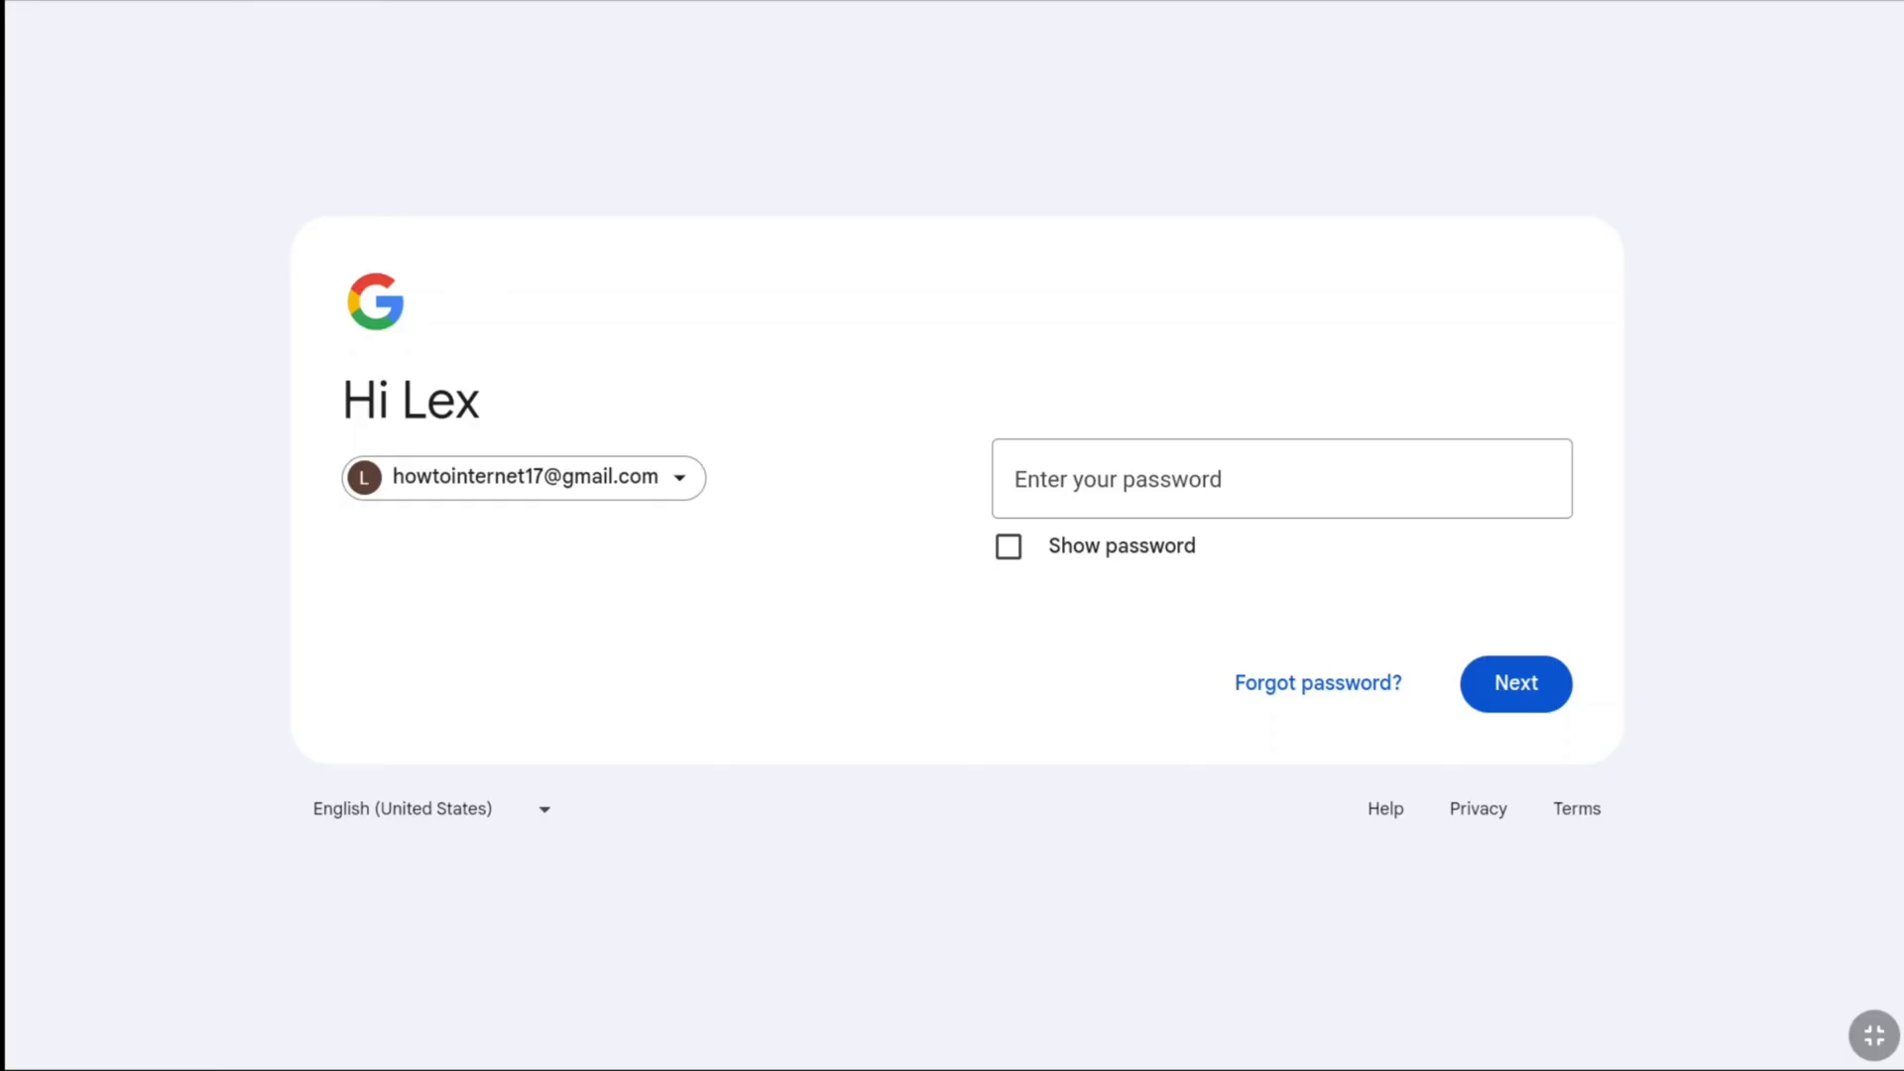
click(1123, 478)
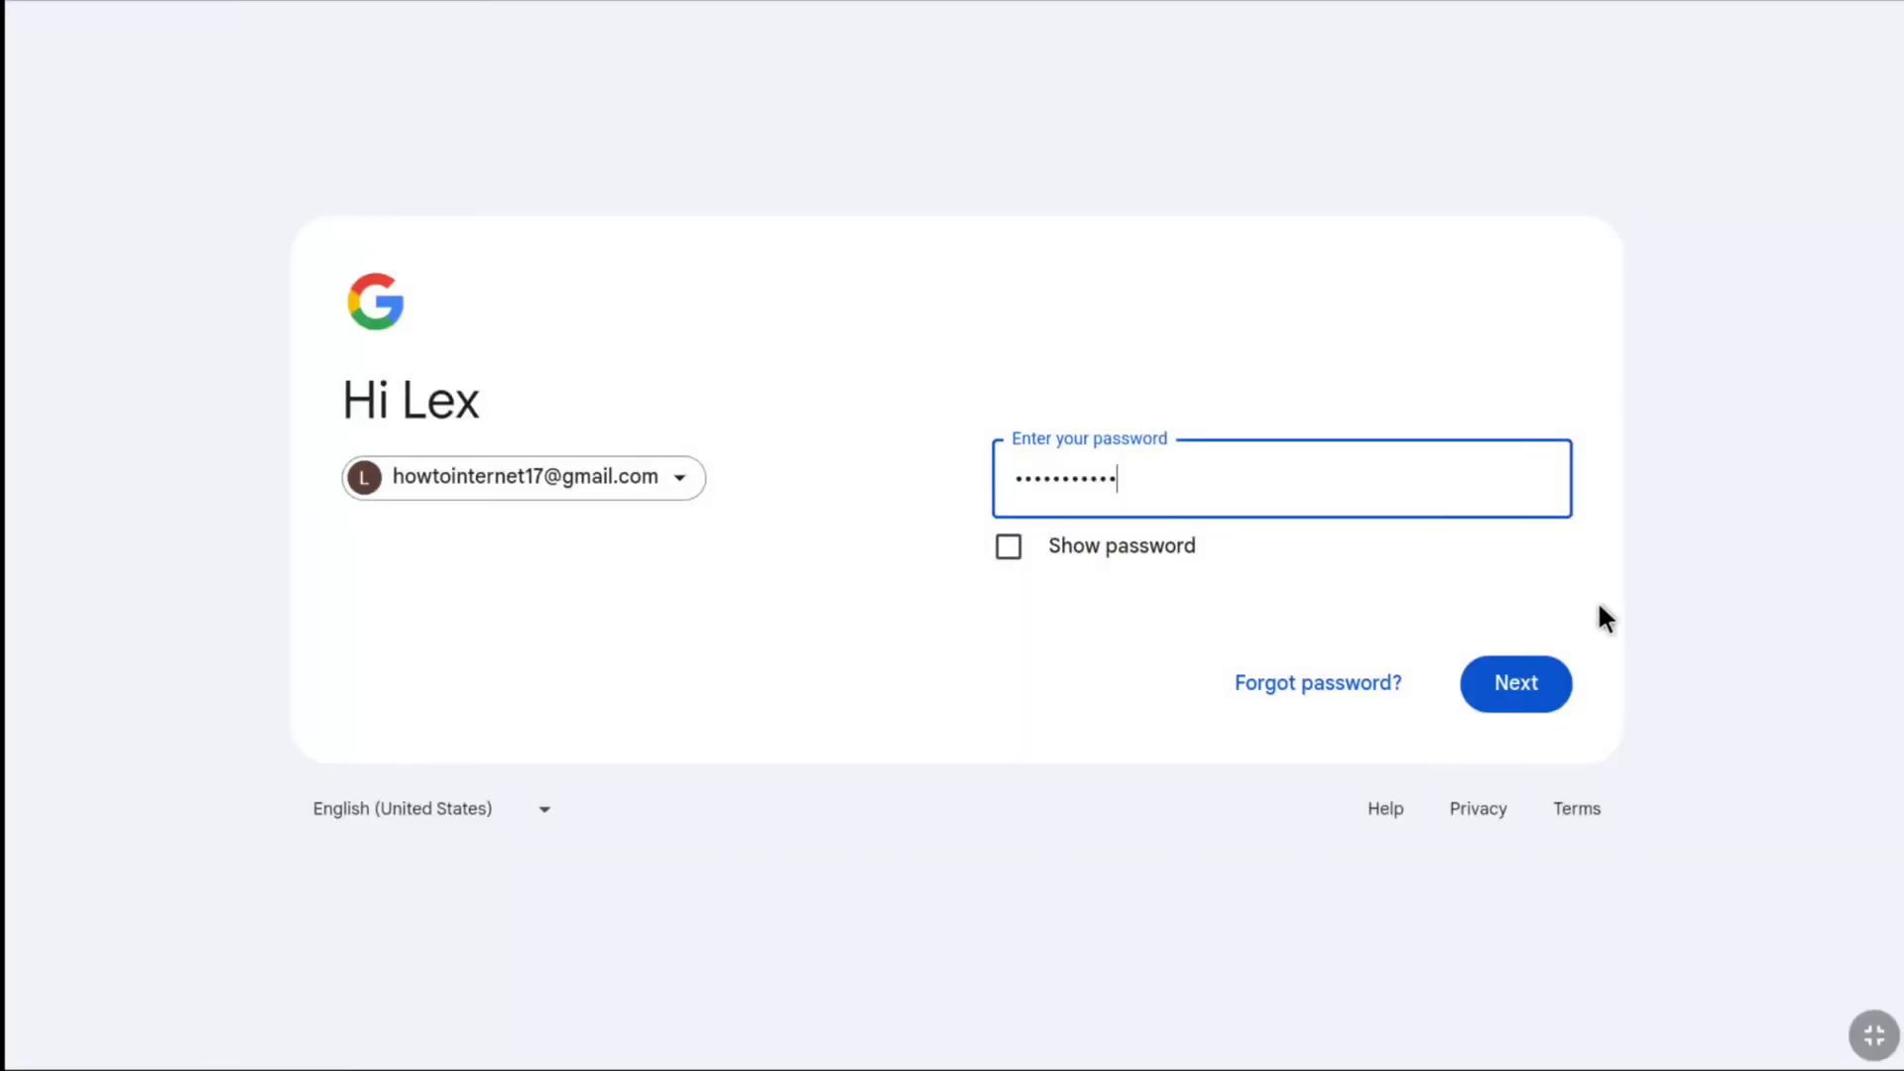
click(1532, 684)
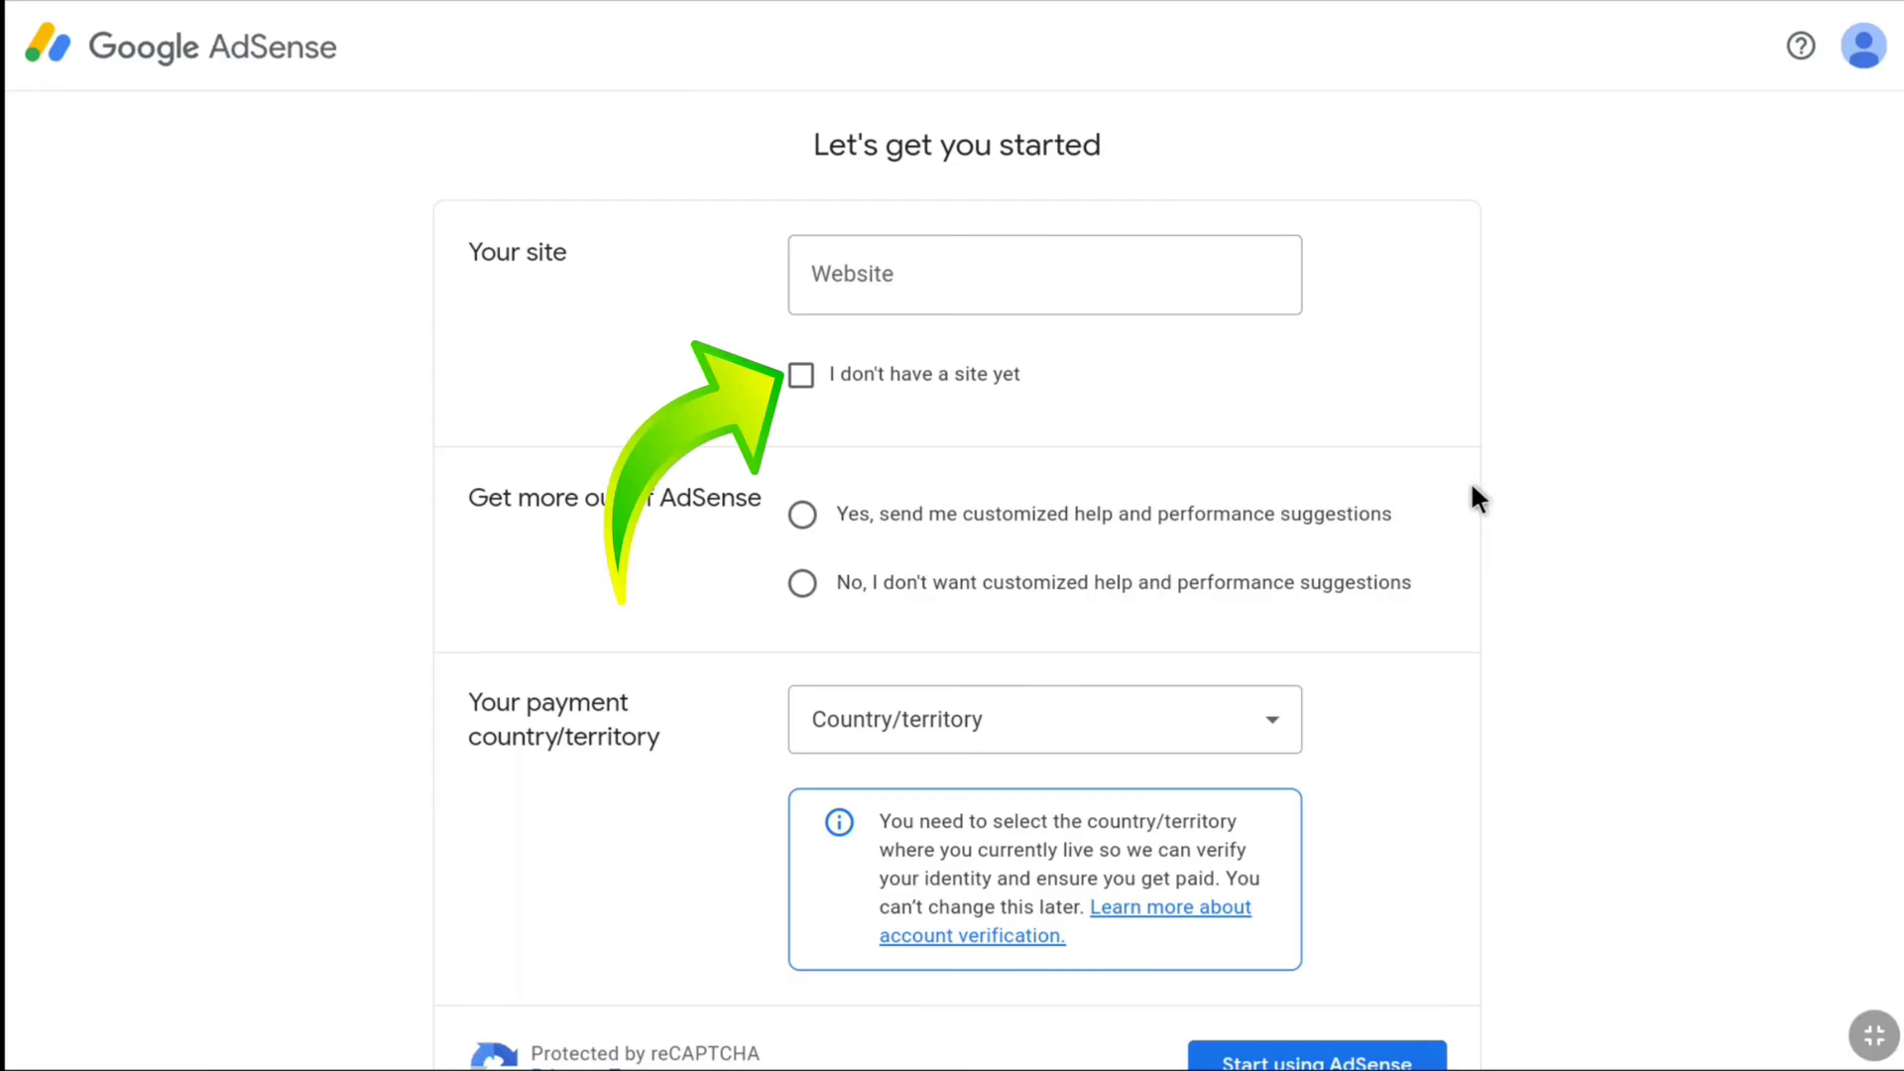
Tick 'I don't have a site yet', choose 'Yes' for customized help, and pick India as payment country.
click(802, 377)
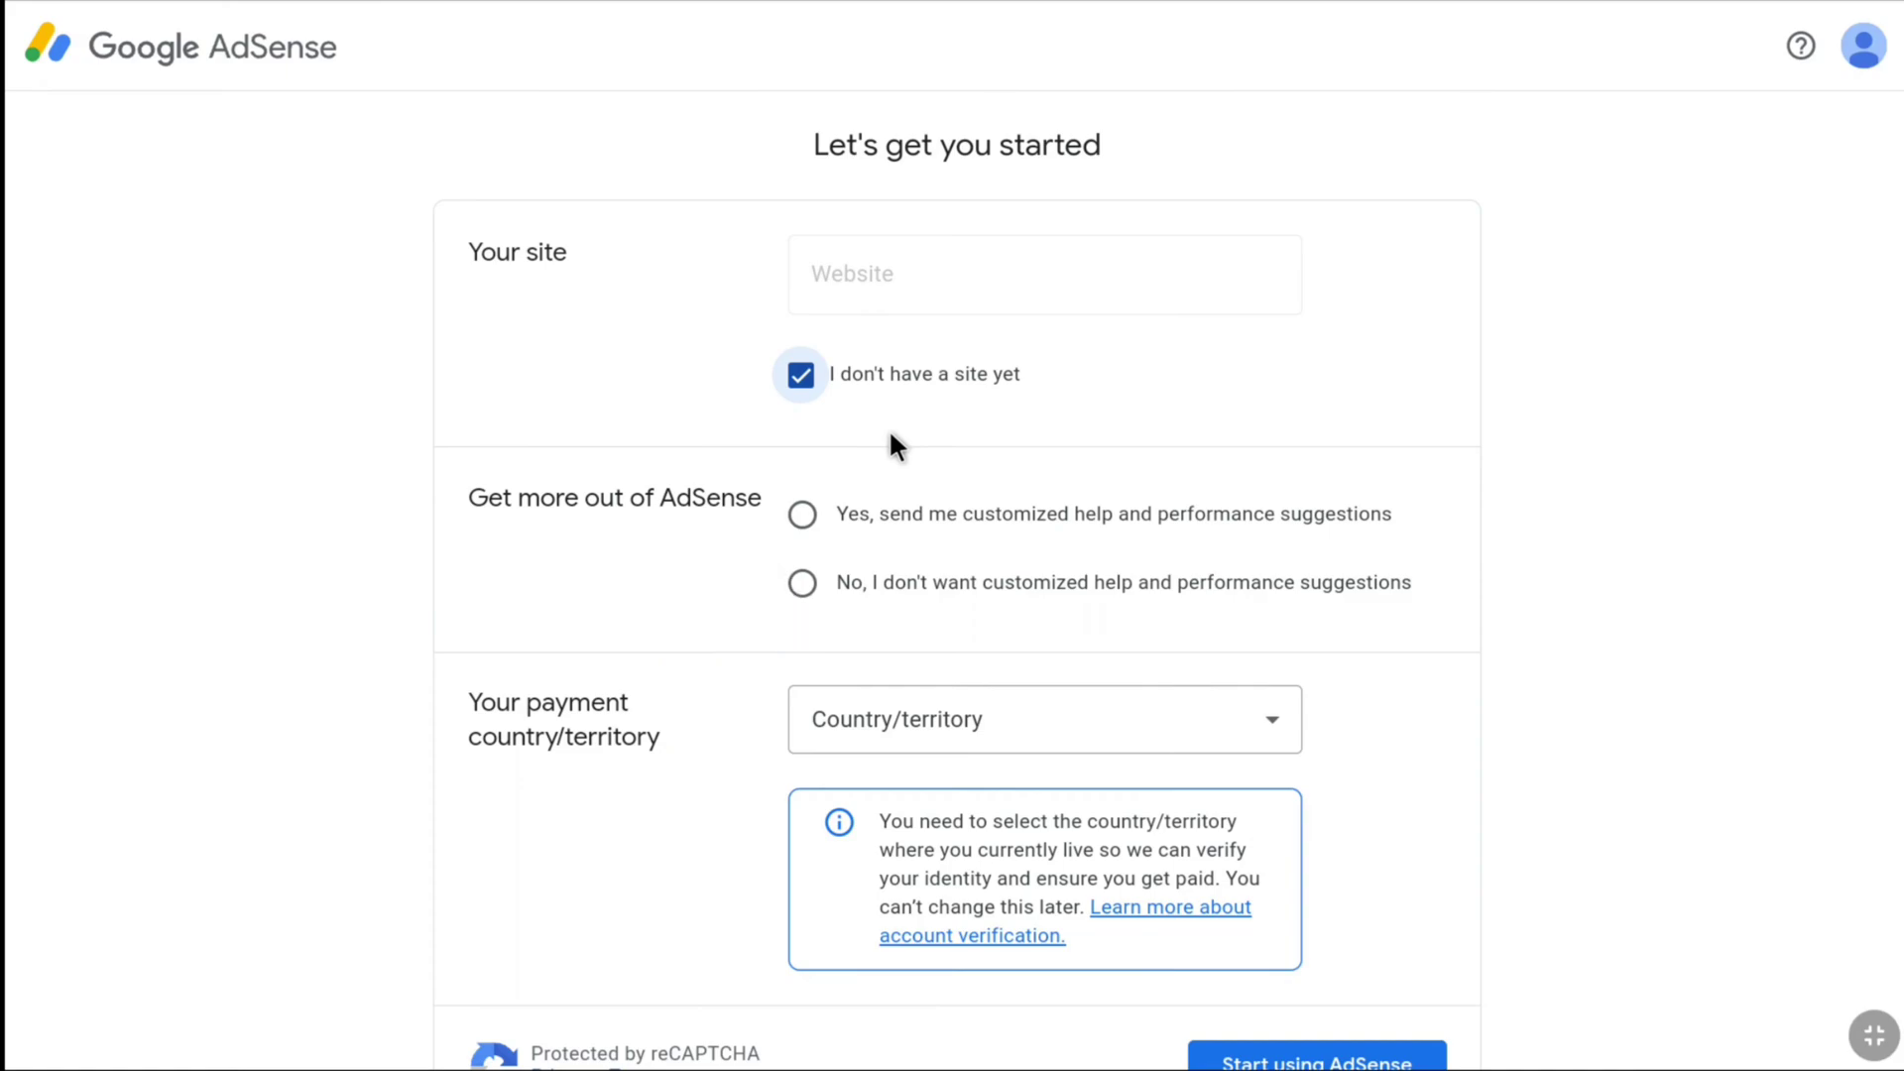
click(805, 518)
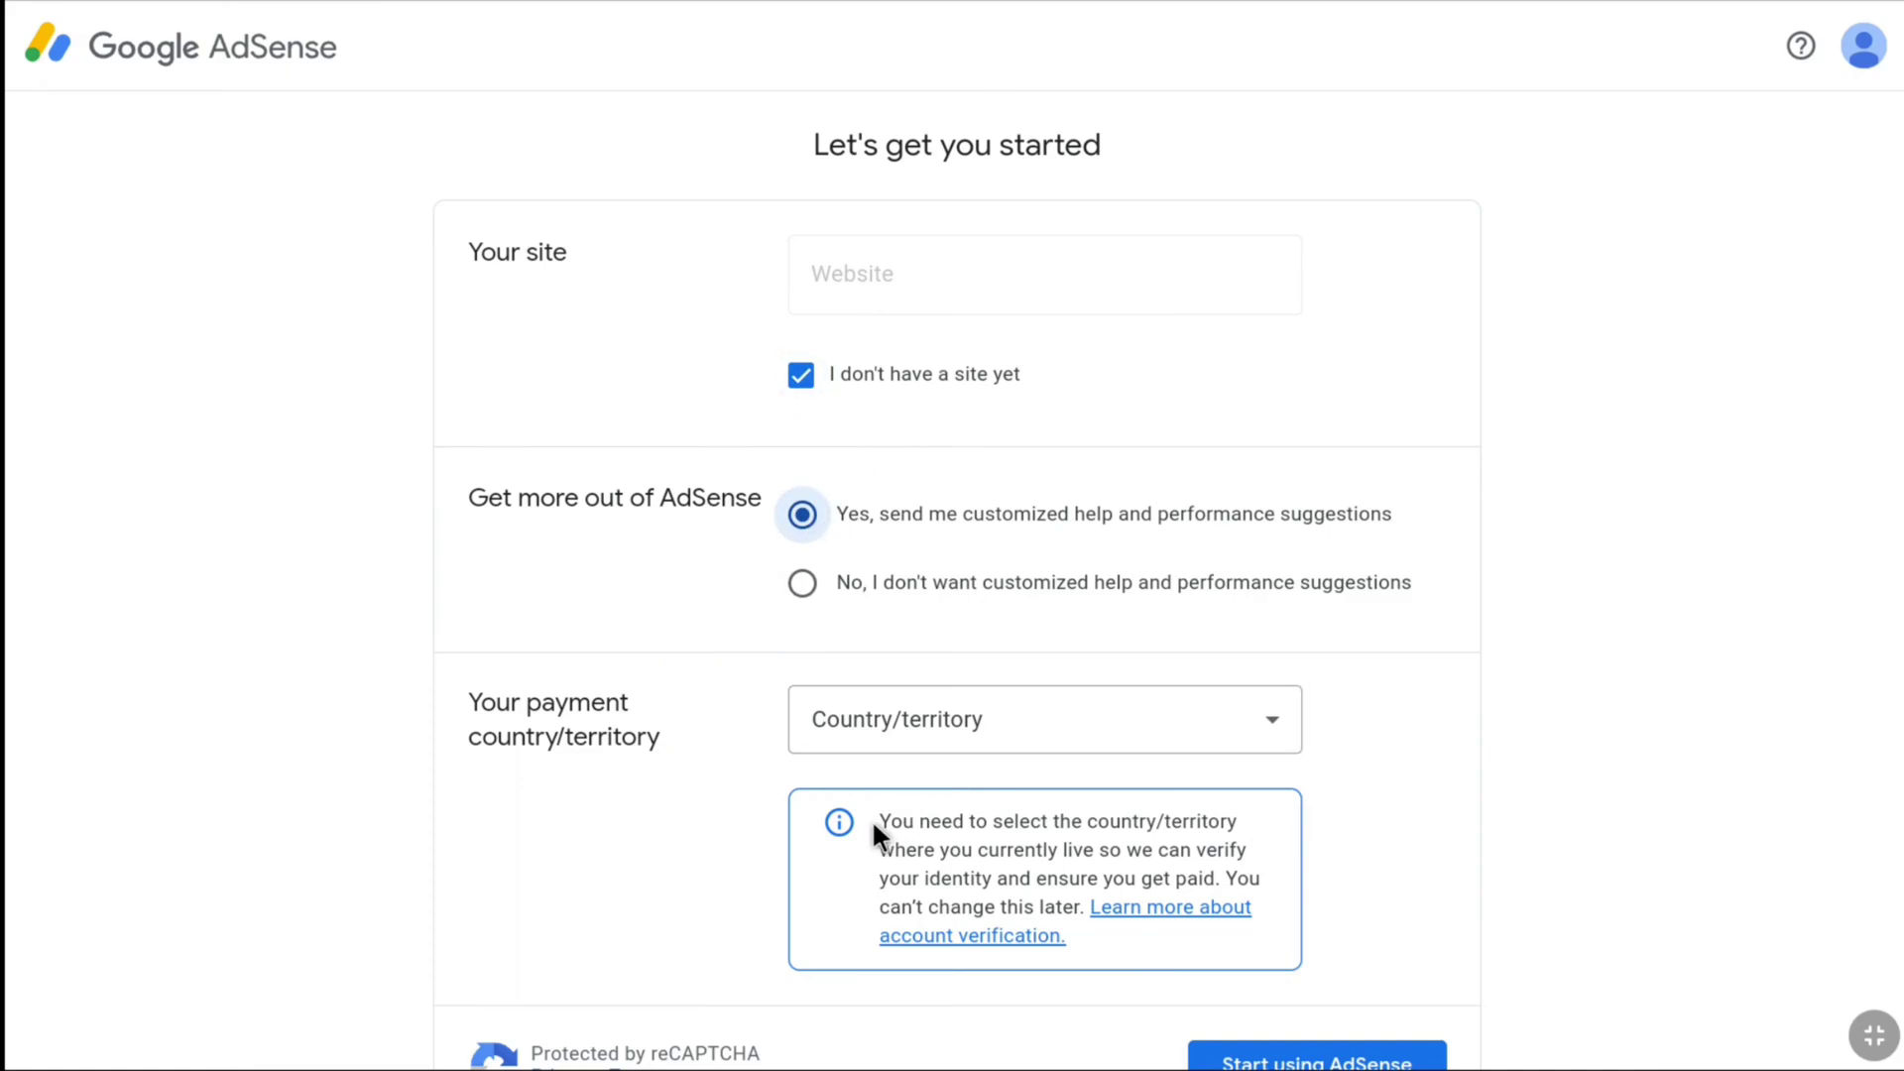
drag(876, 822, 1085, 920)
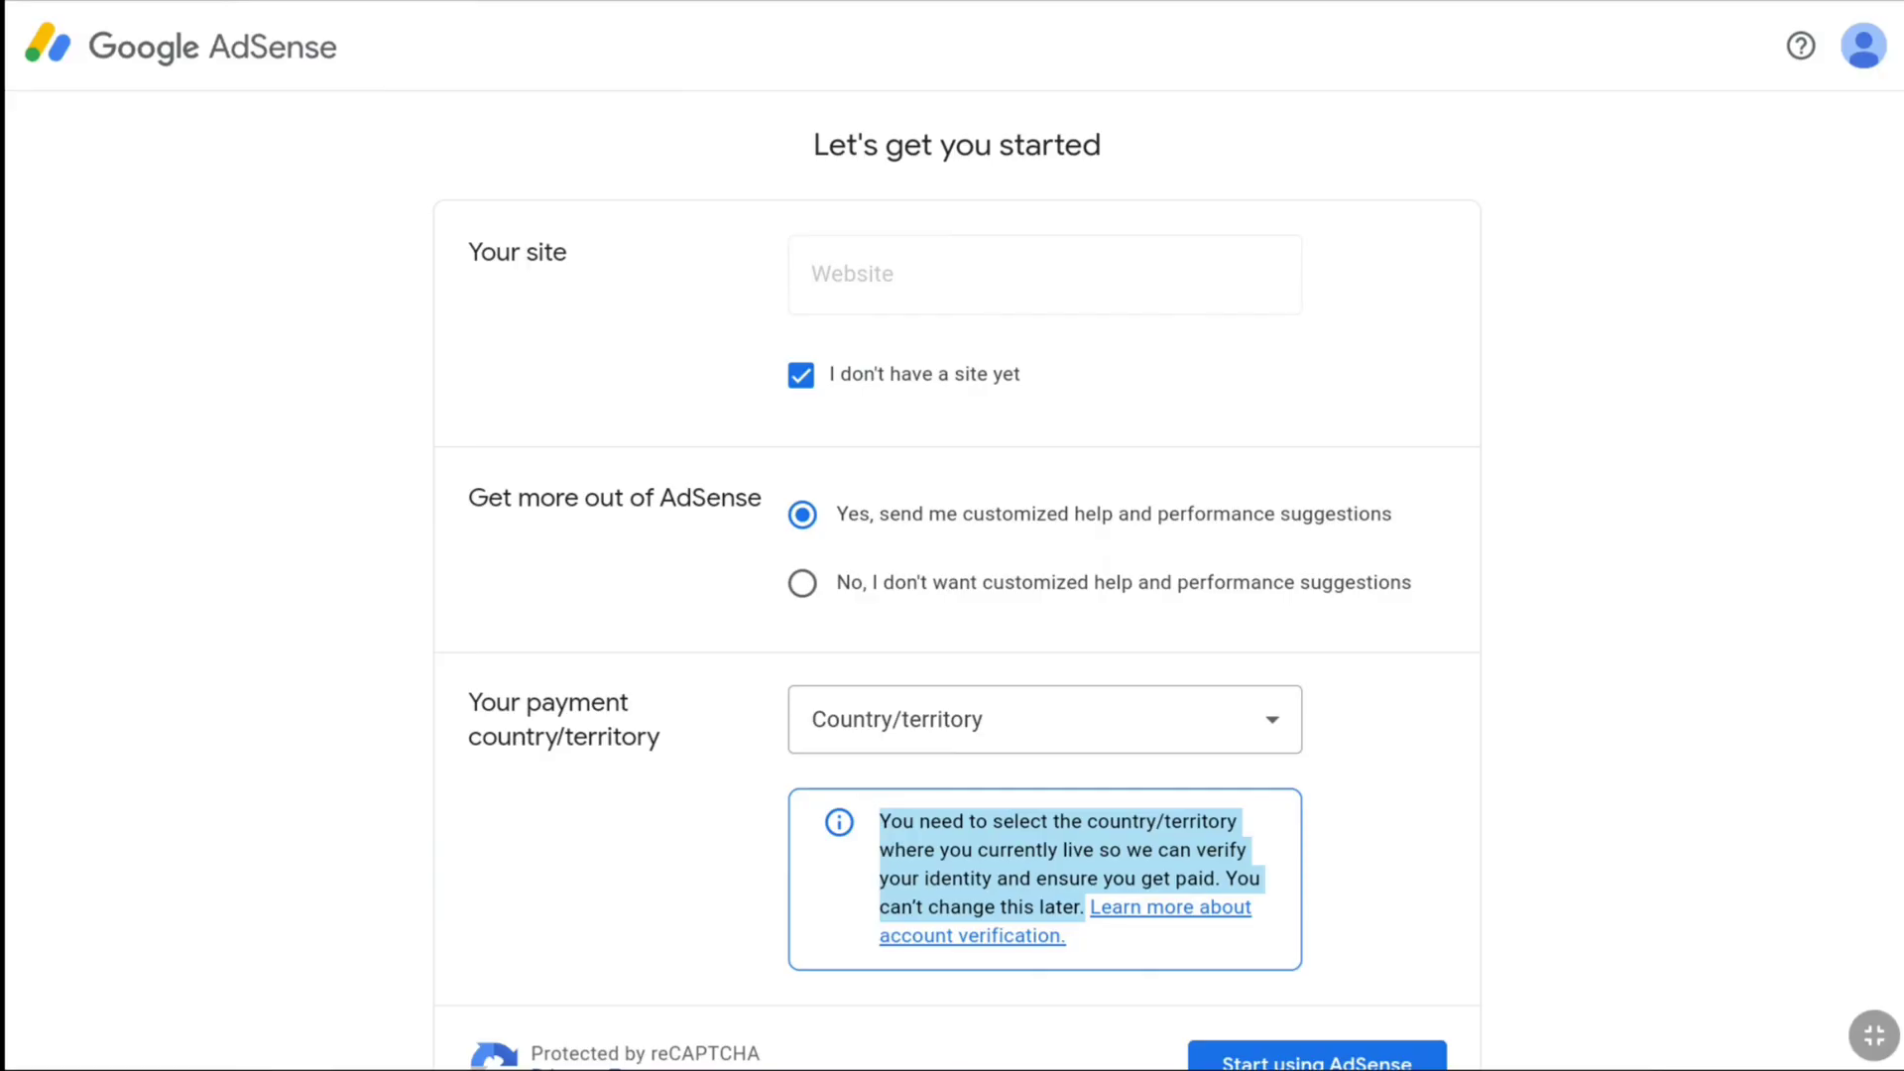
click(1150, 731)
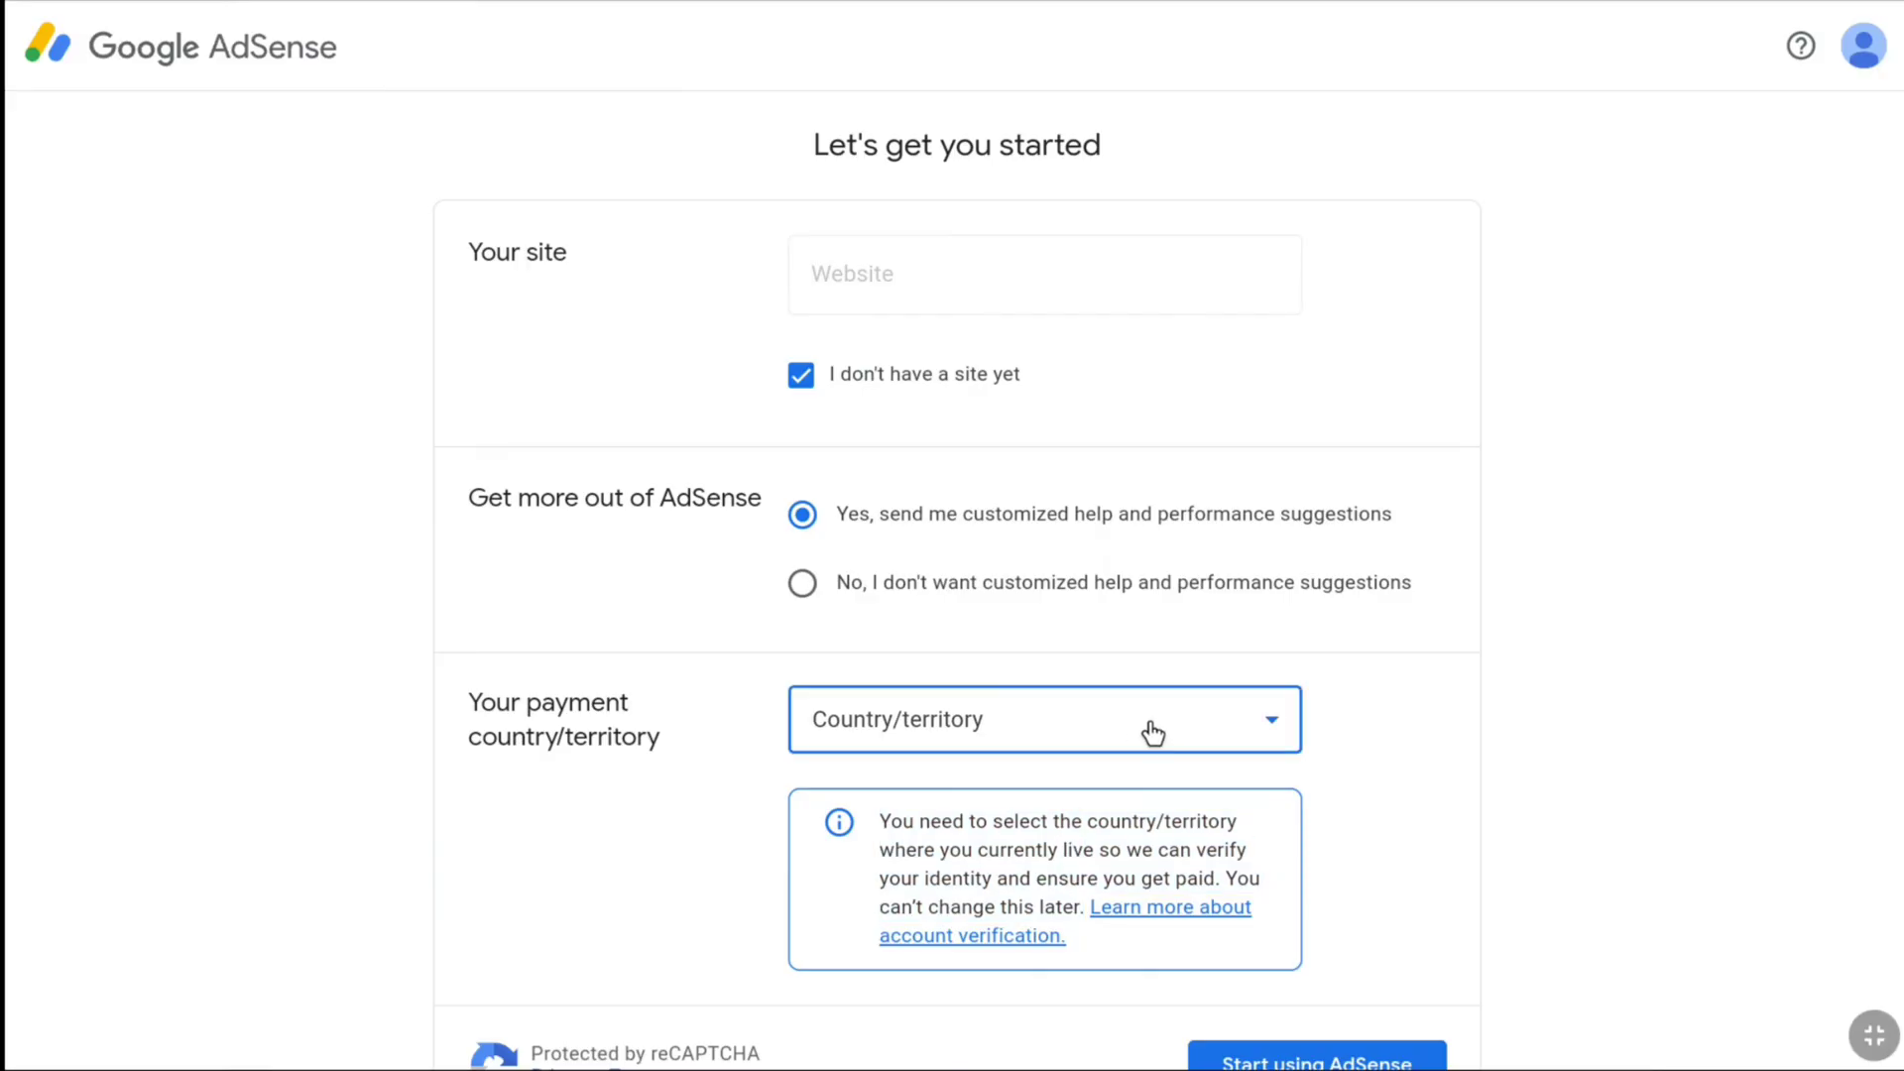
scroll(1145, 583, down, 20)
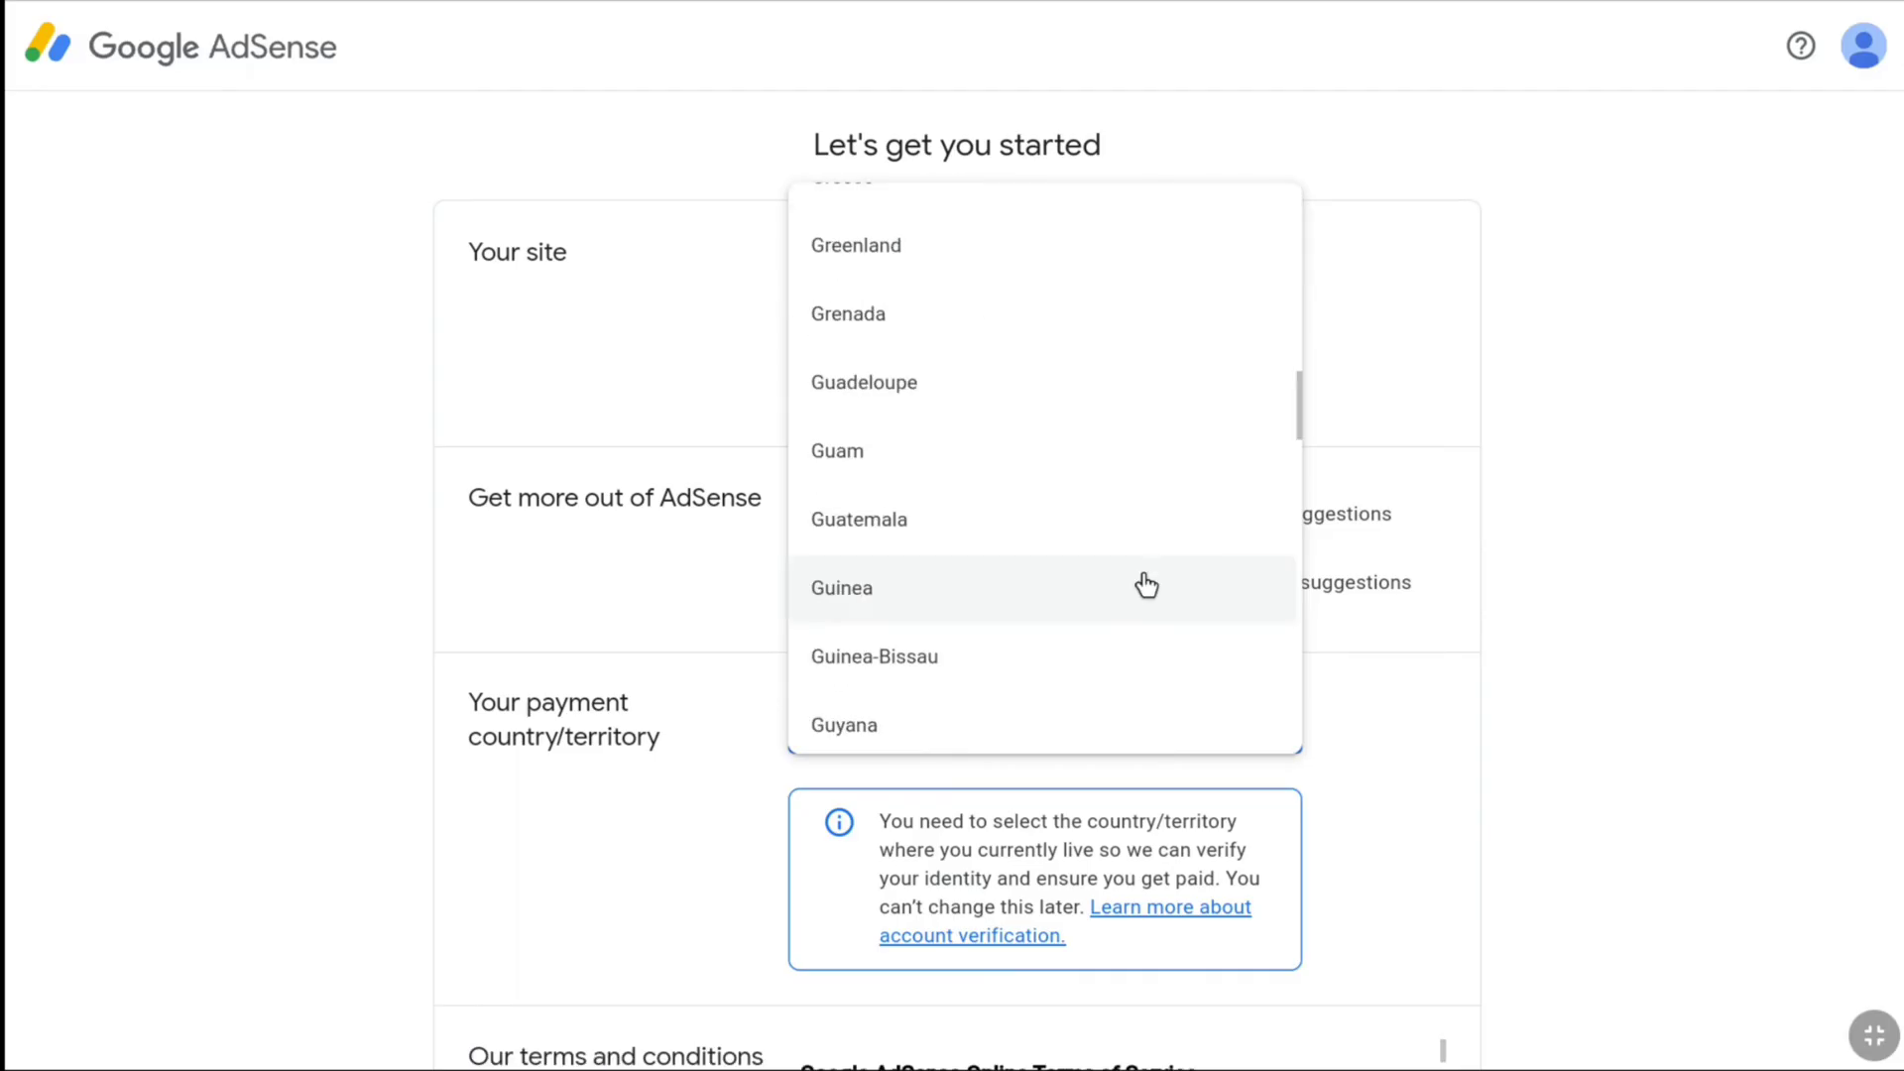
scroll(1091, 526, down, 3)
click(1046, 510)
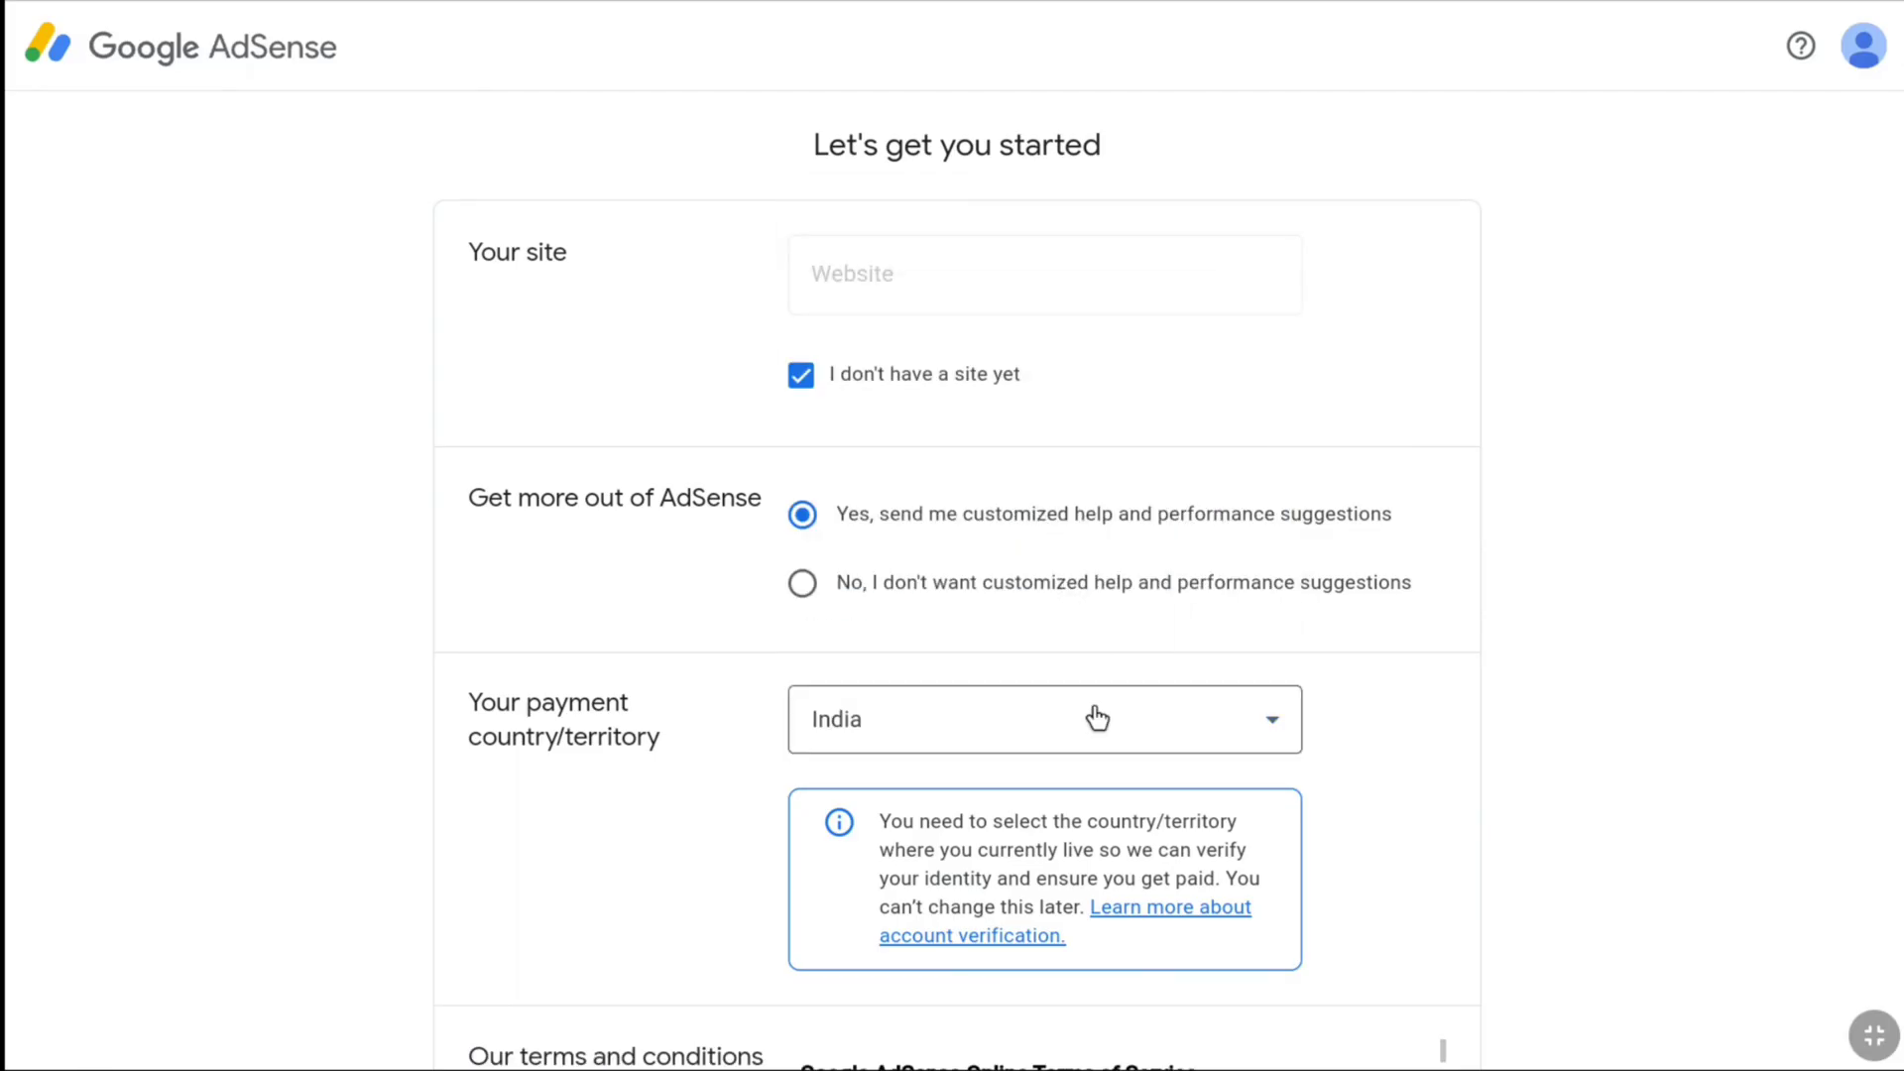
scroll(1096, 718, down, 7)
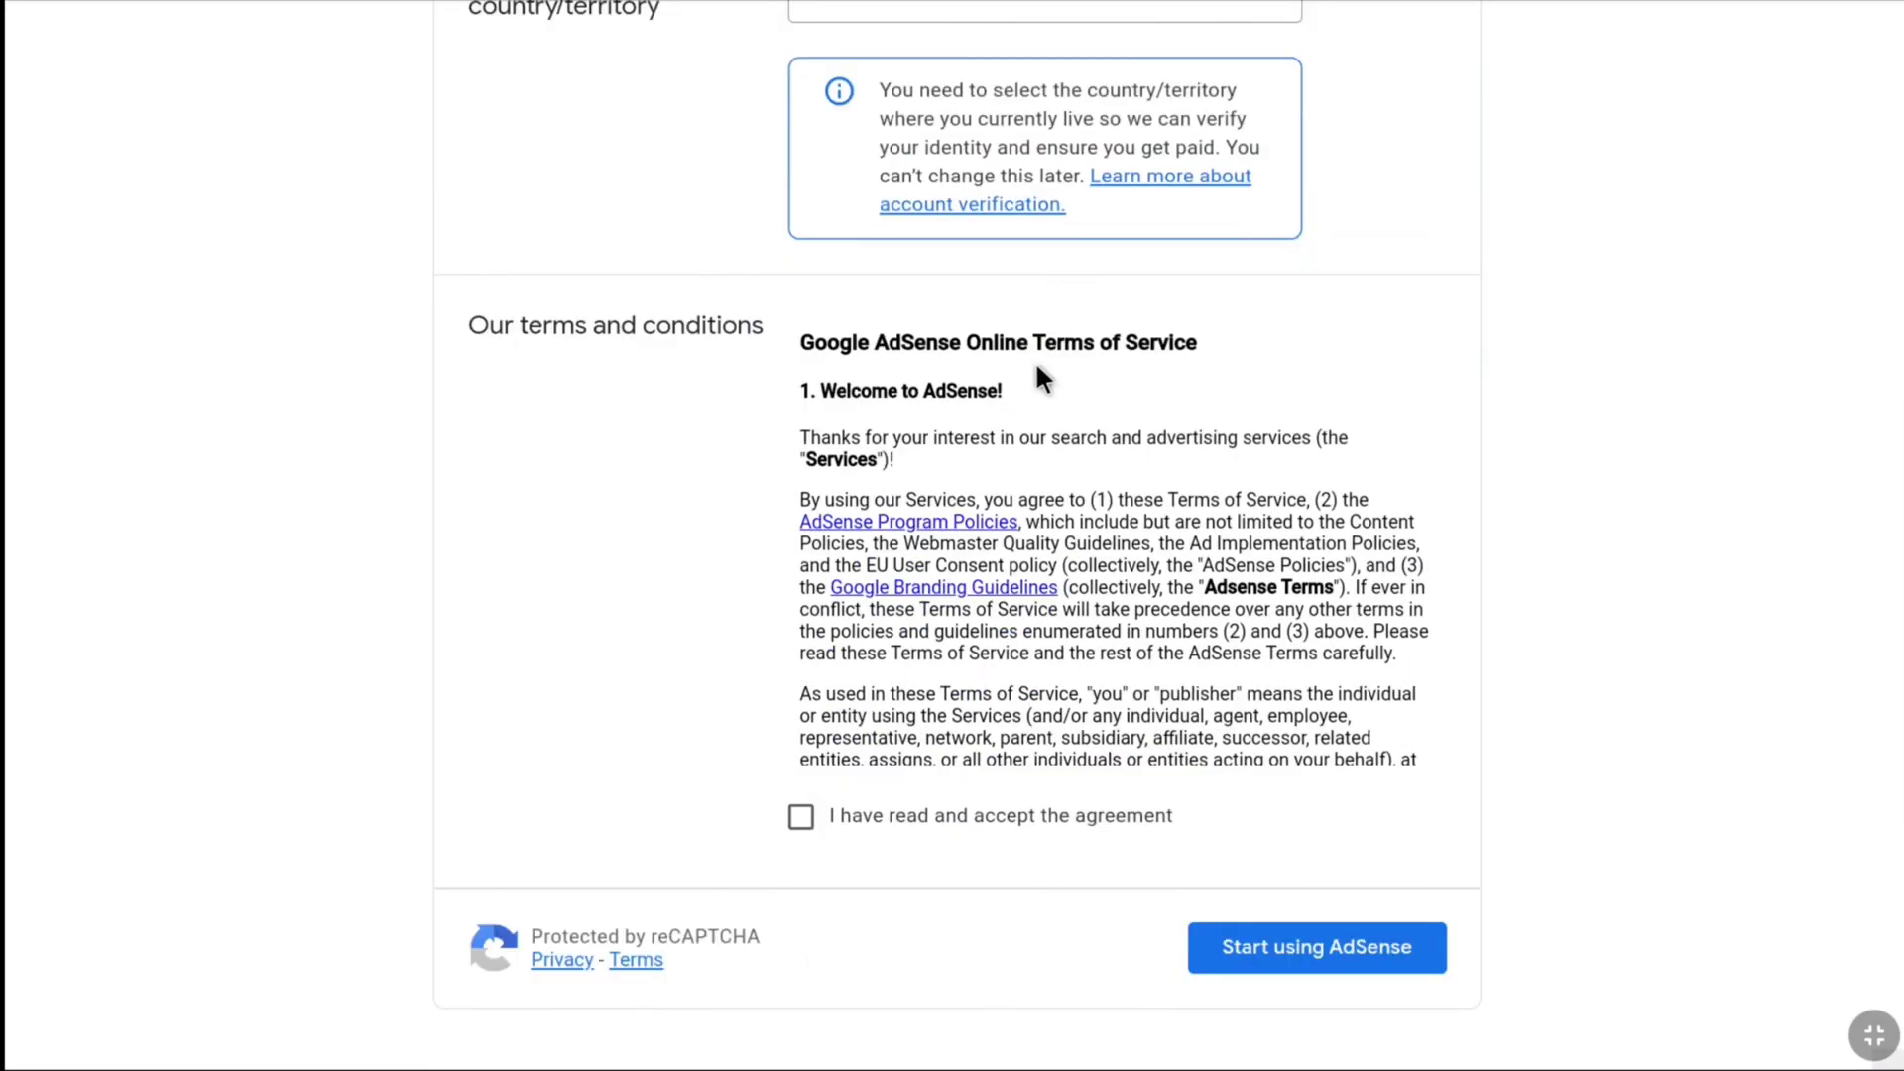
Read through and accept the AdSense terms of service, then start using AdSense.
scroll(1157, 448, down, 15)
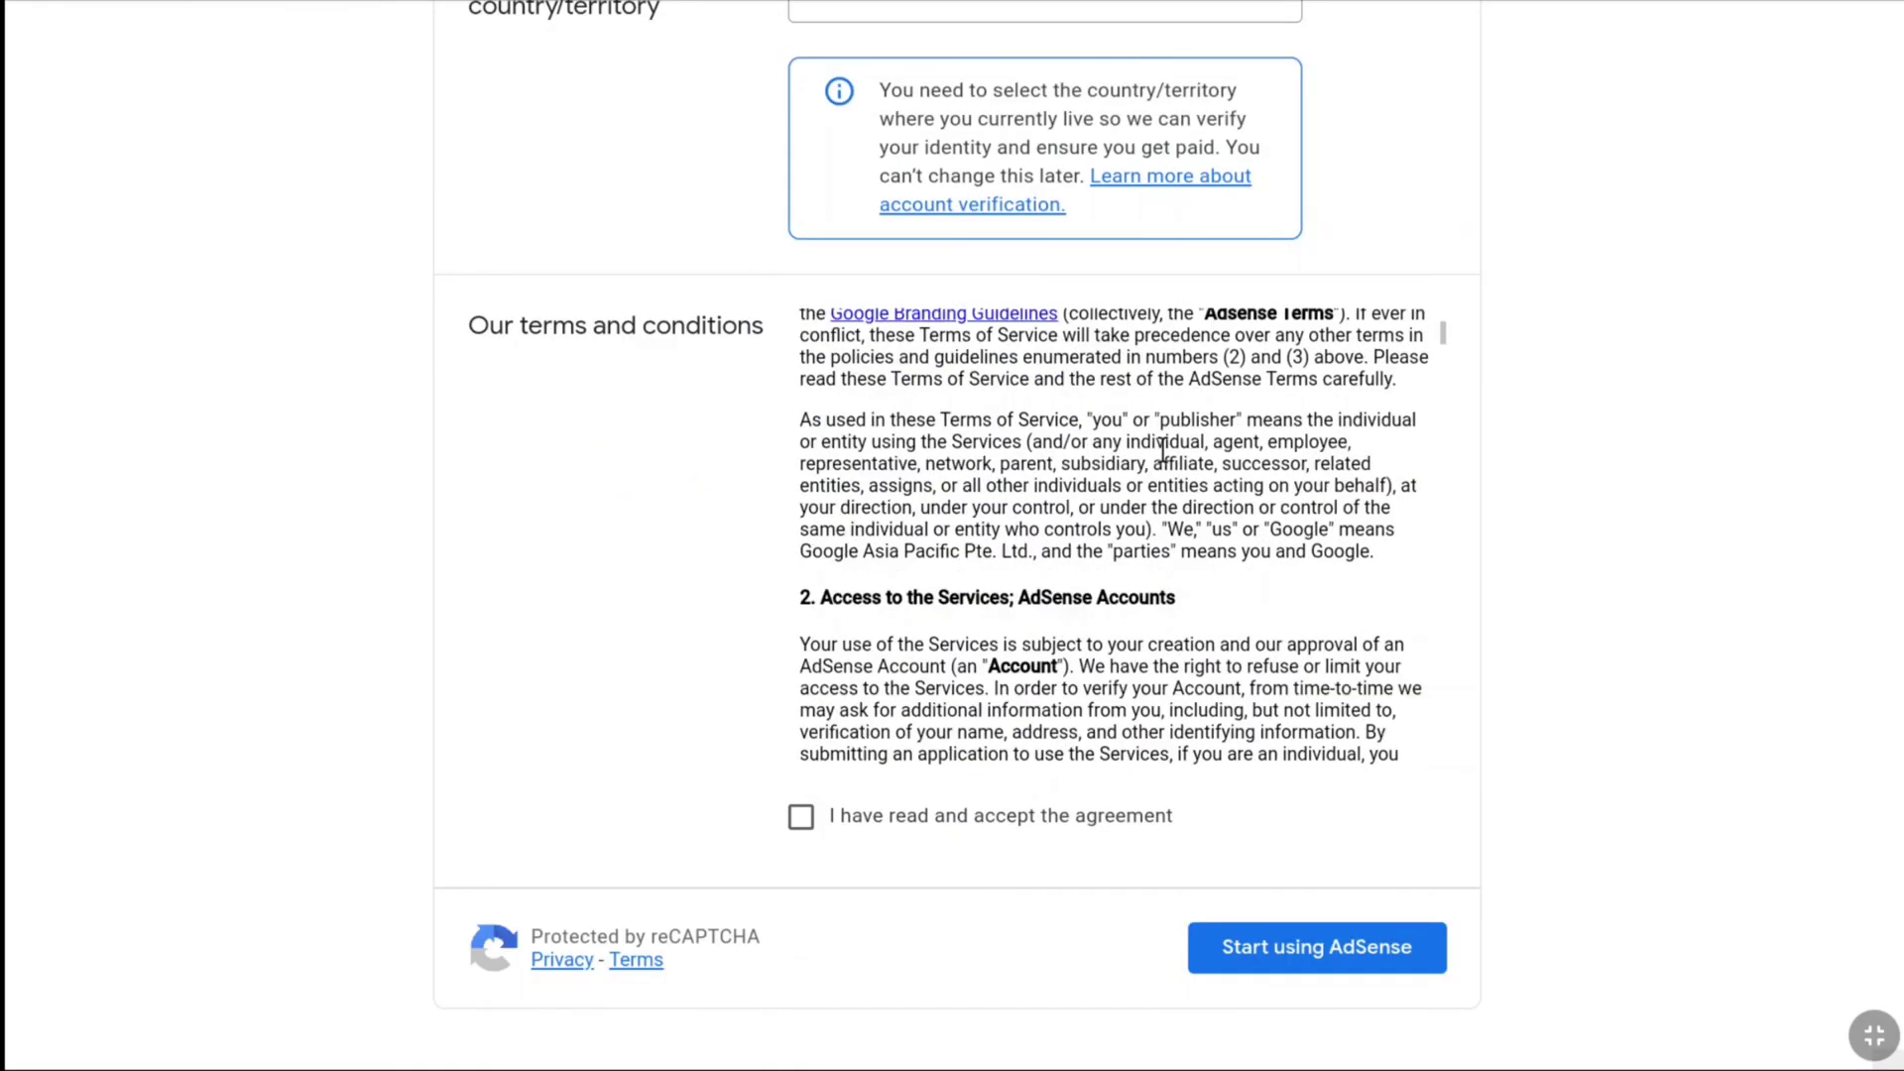
scroll(1178, 448, down, 20)
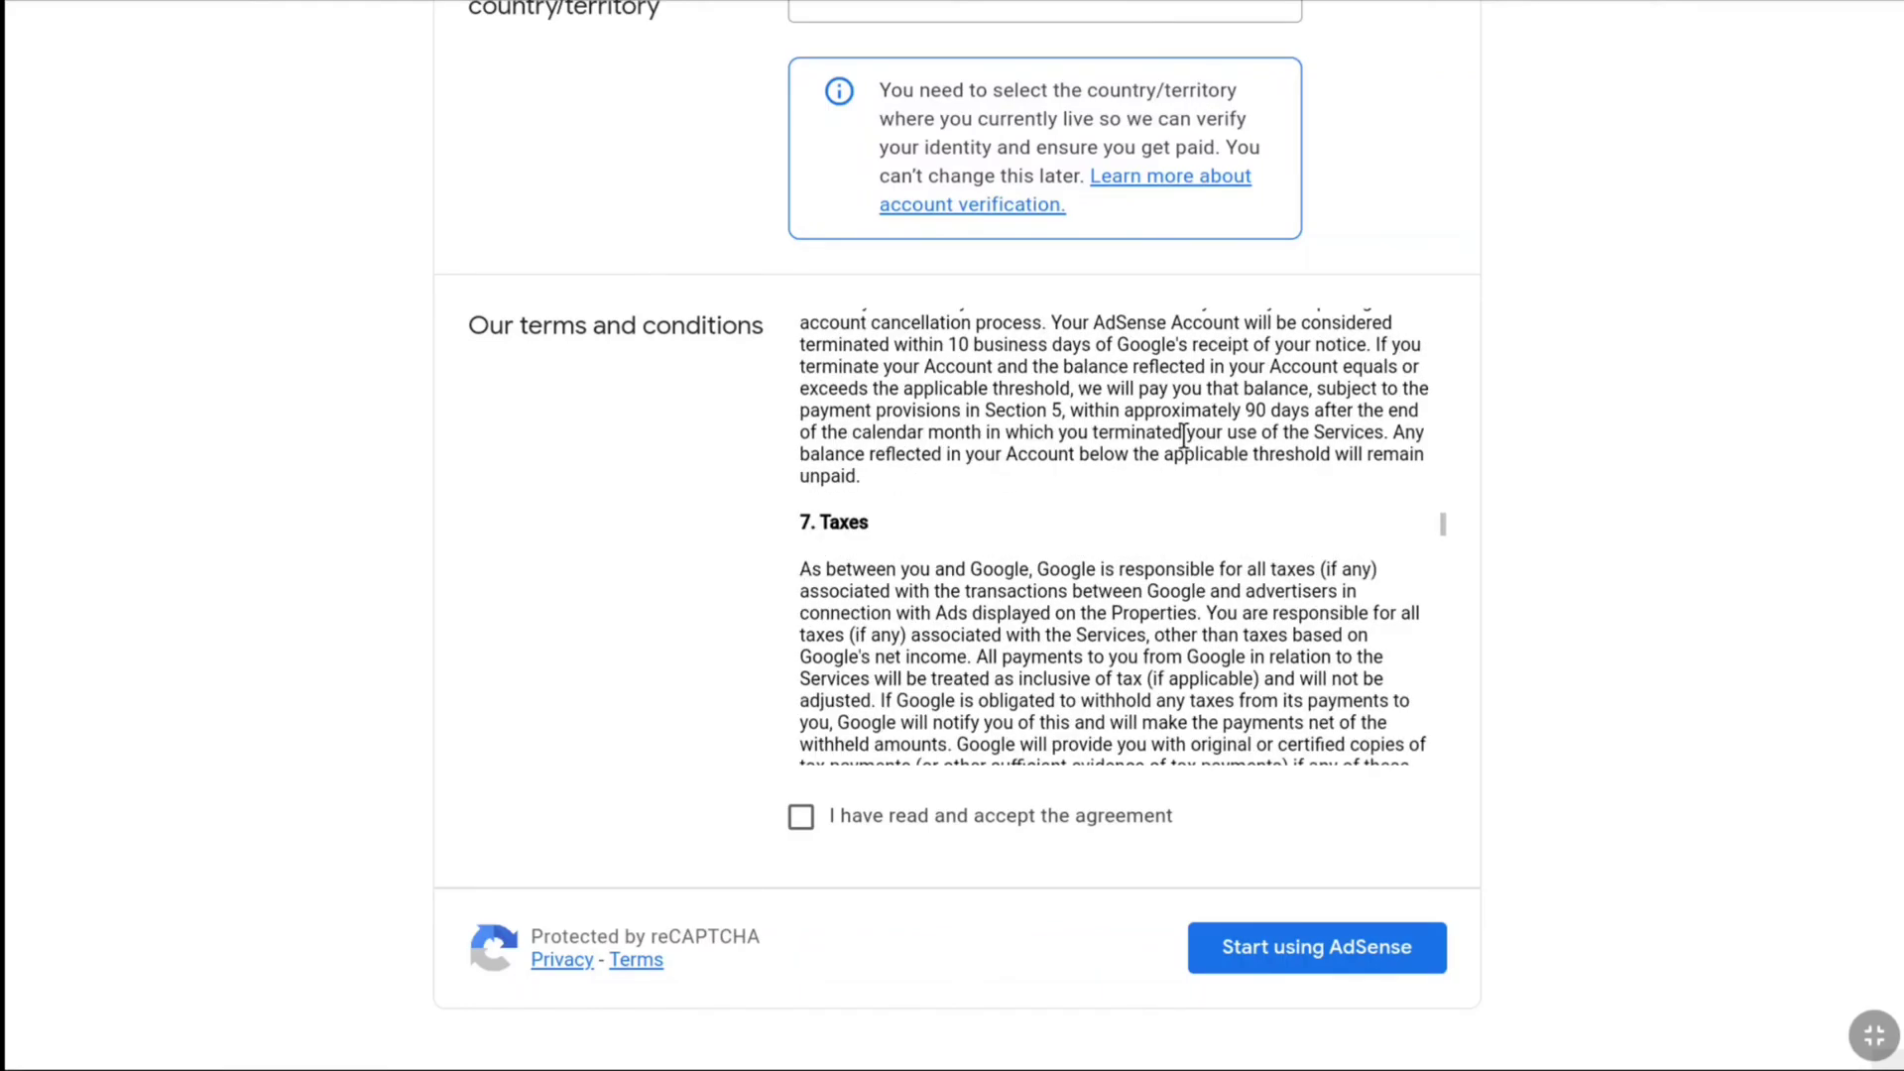
scroll(1187, 436, down, 10)
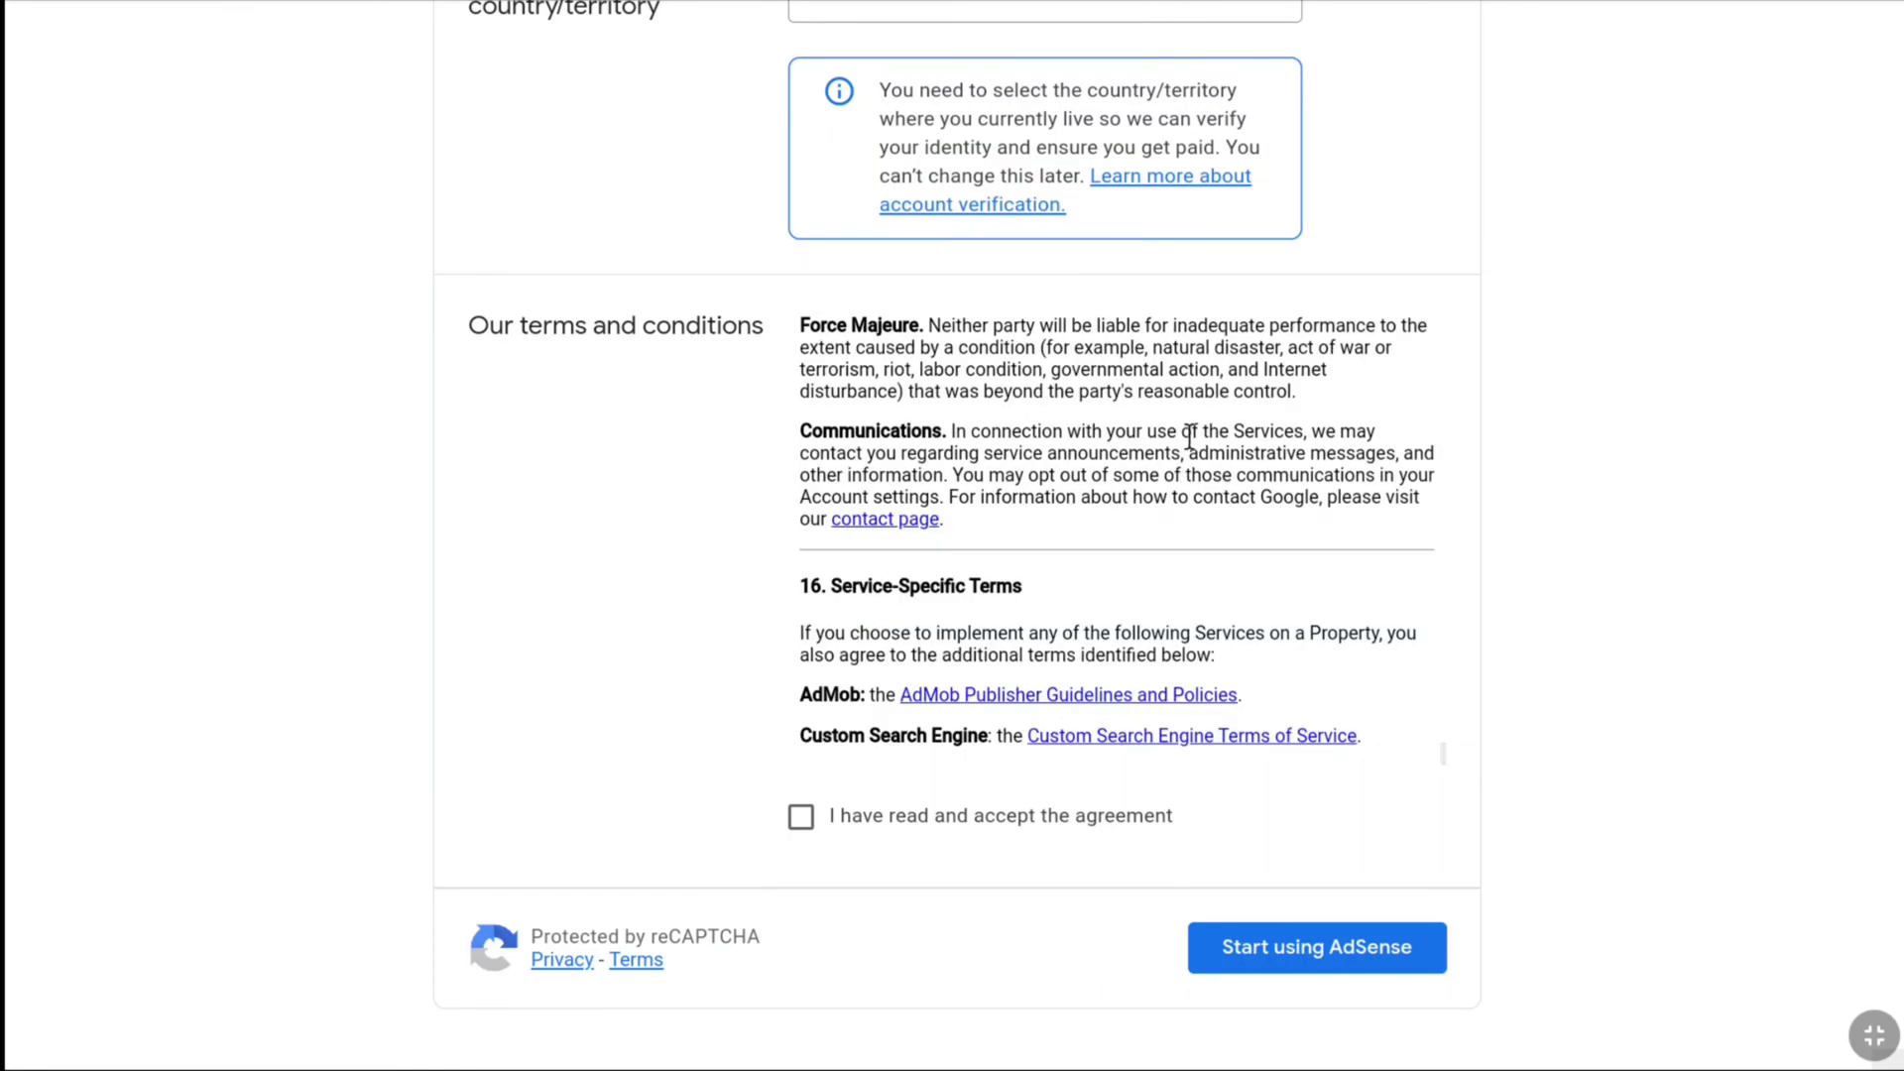
scroll(1192, 446, down, 1)
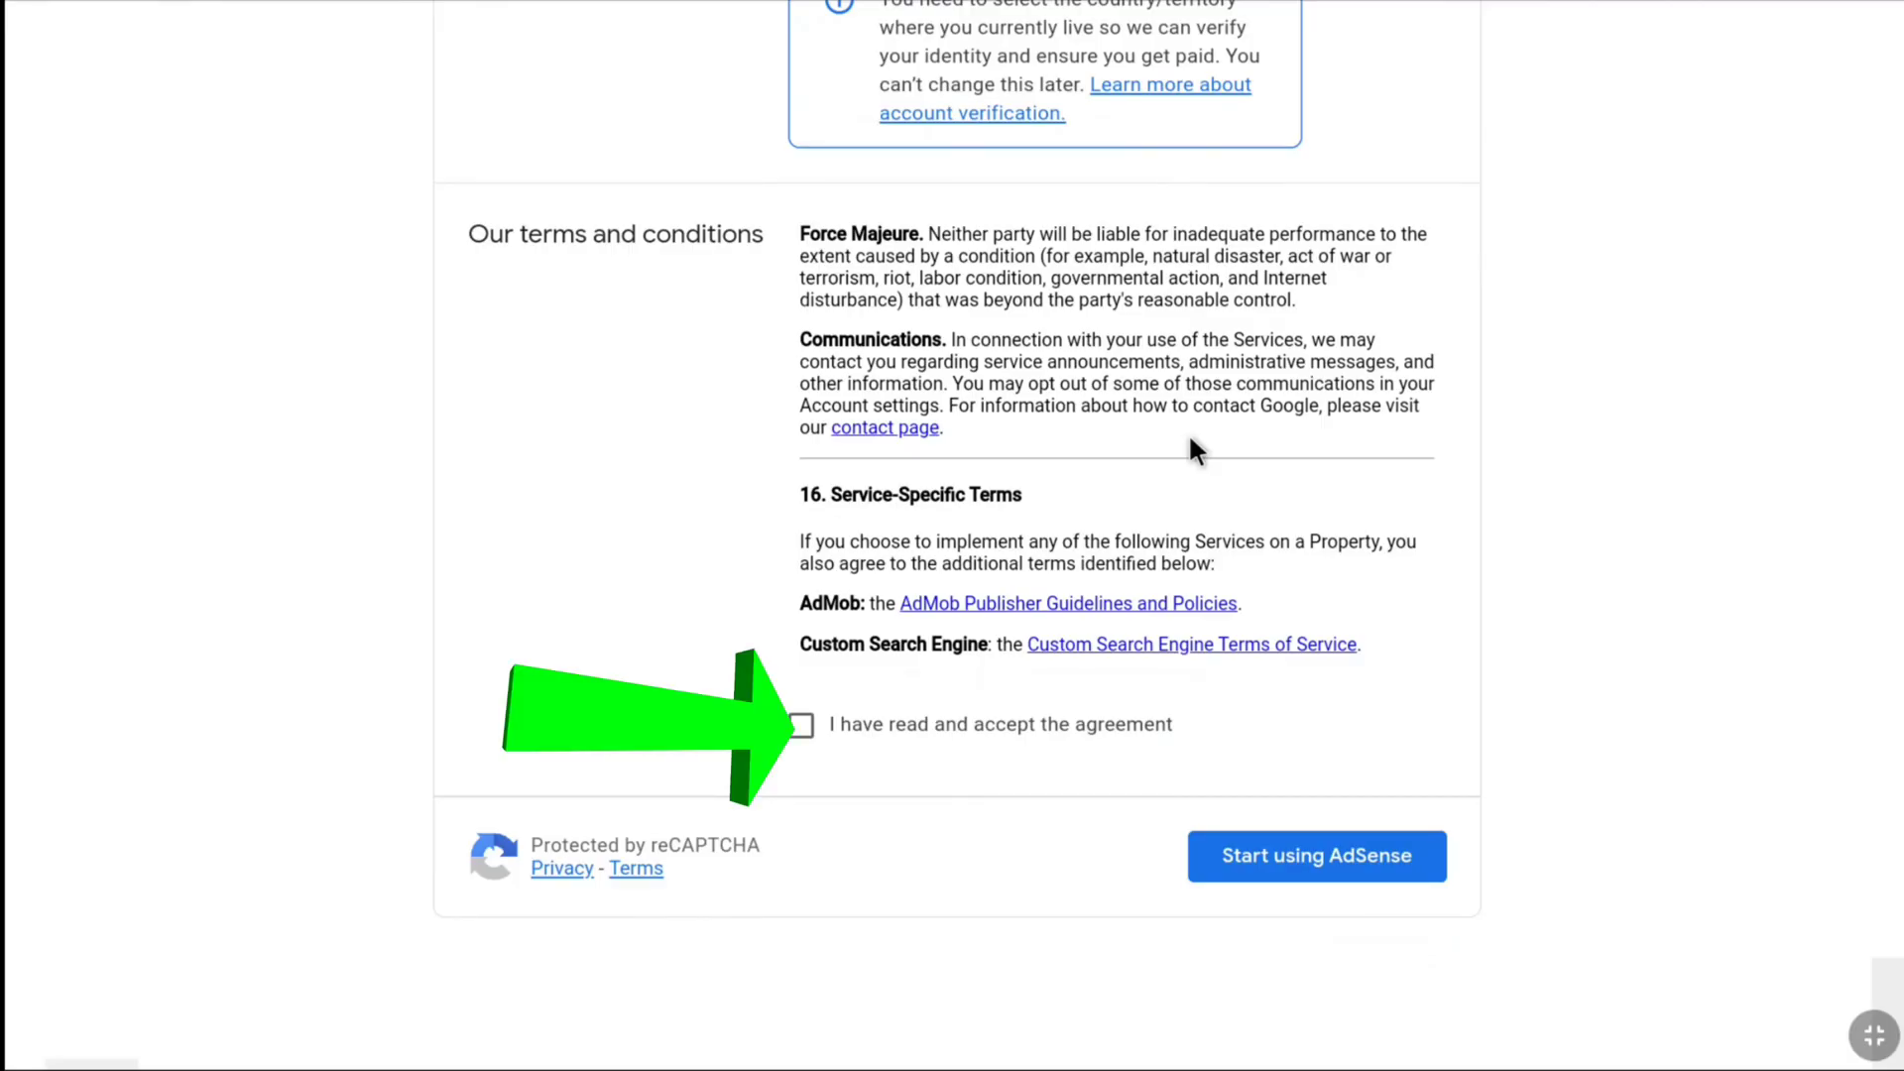
click(801, 727)
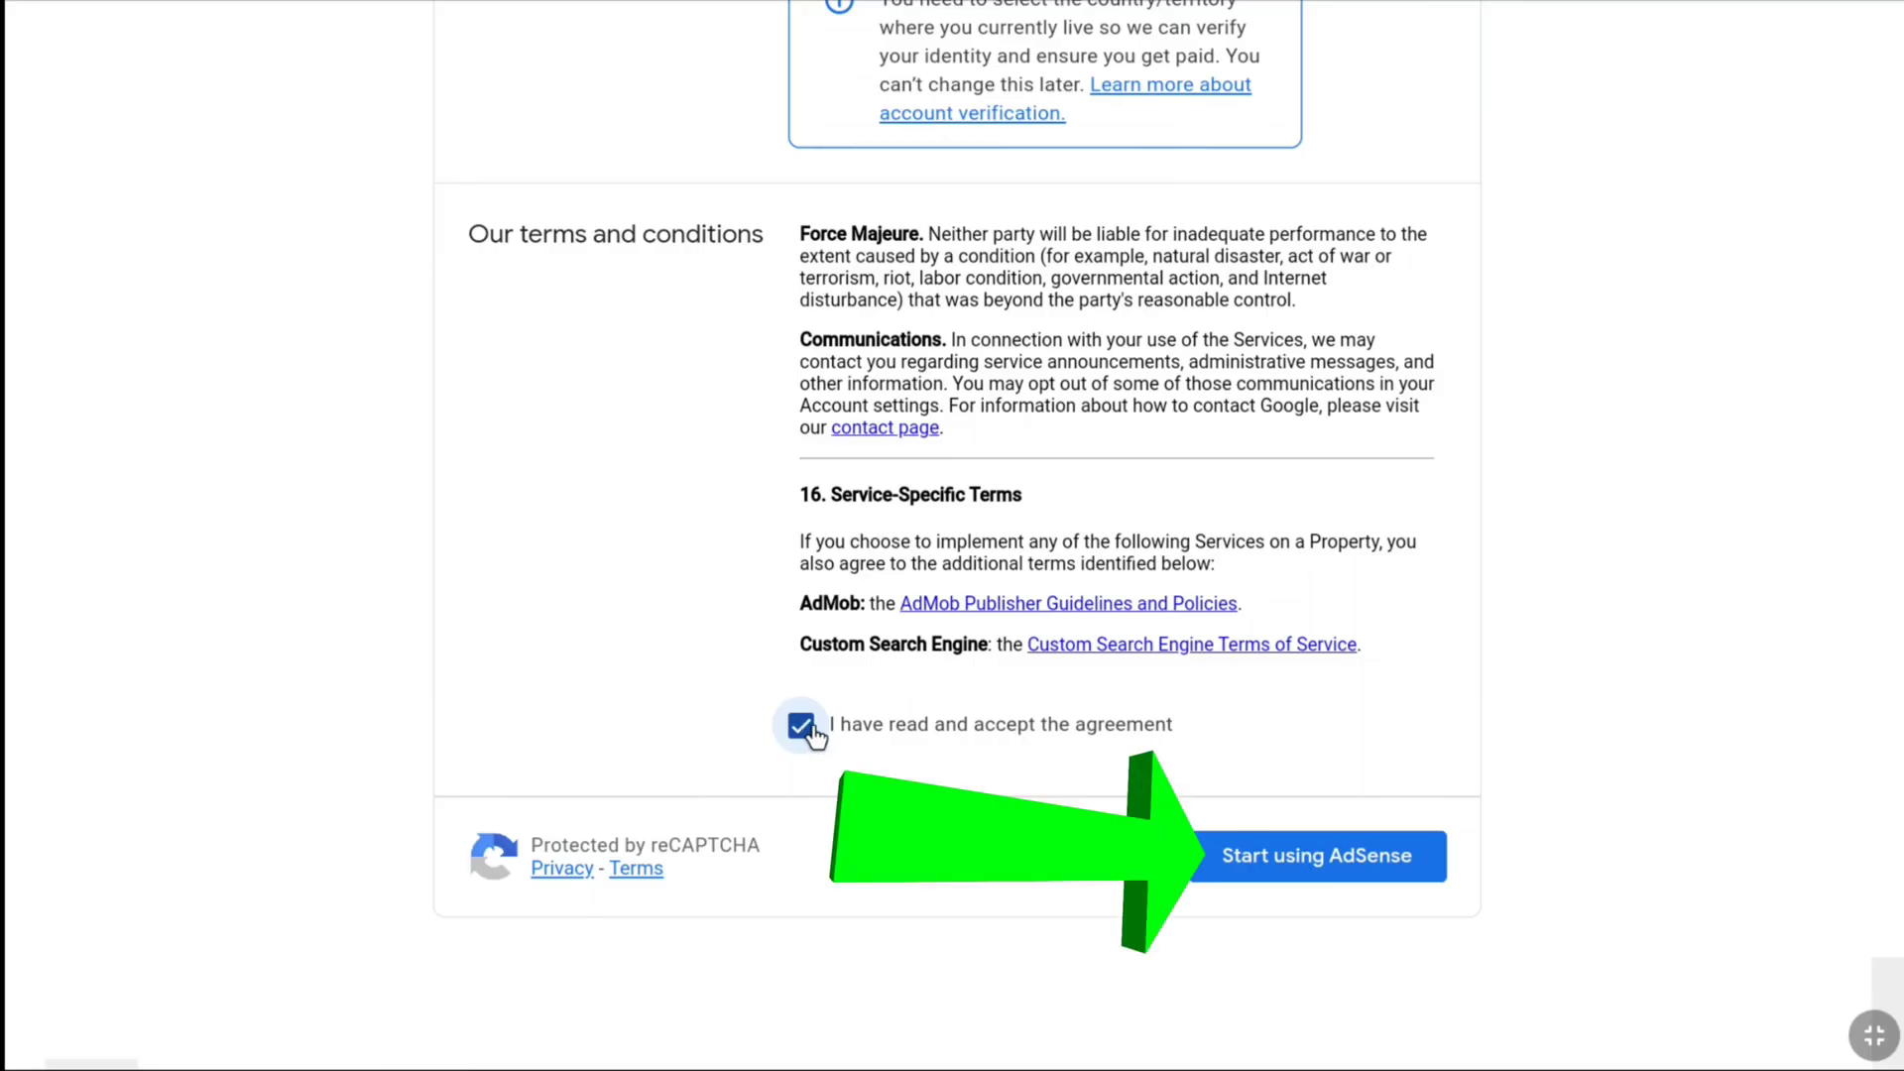
click(1295, 859)
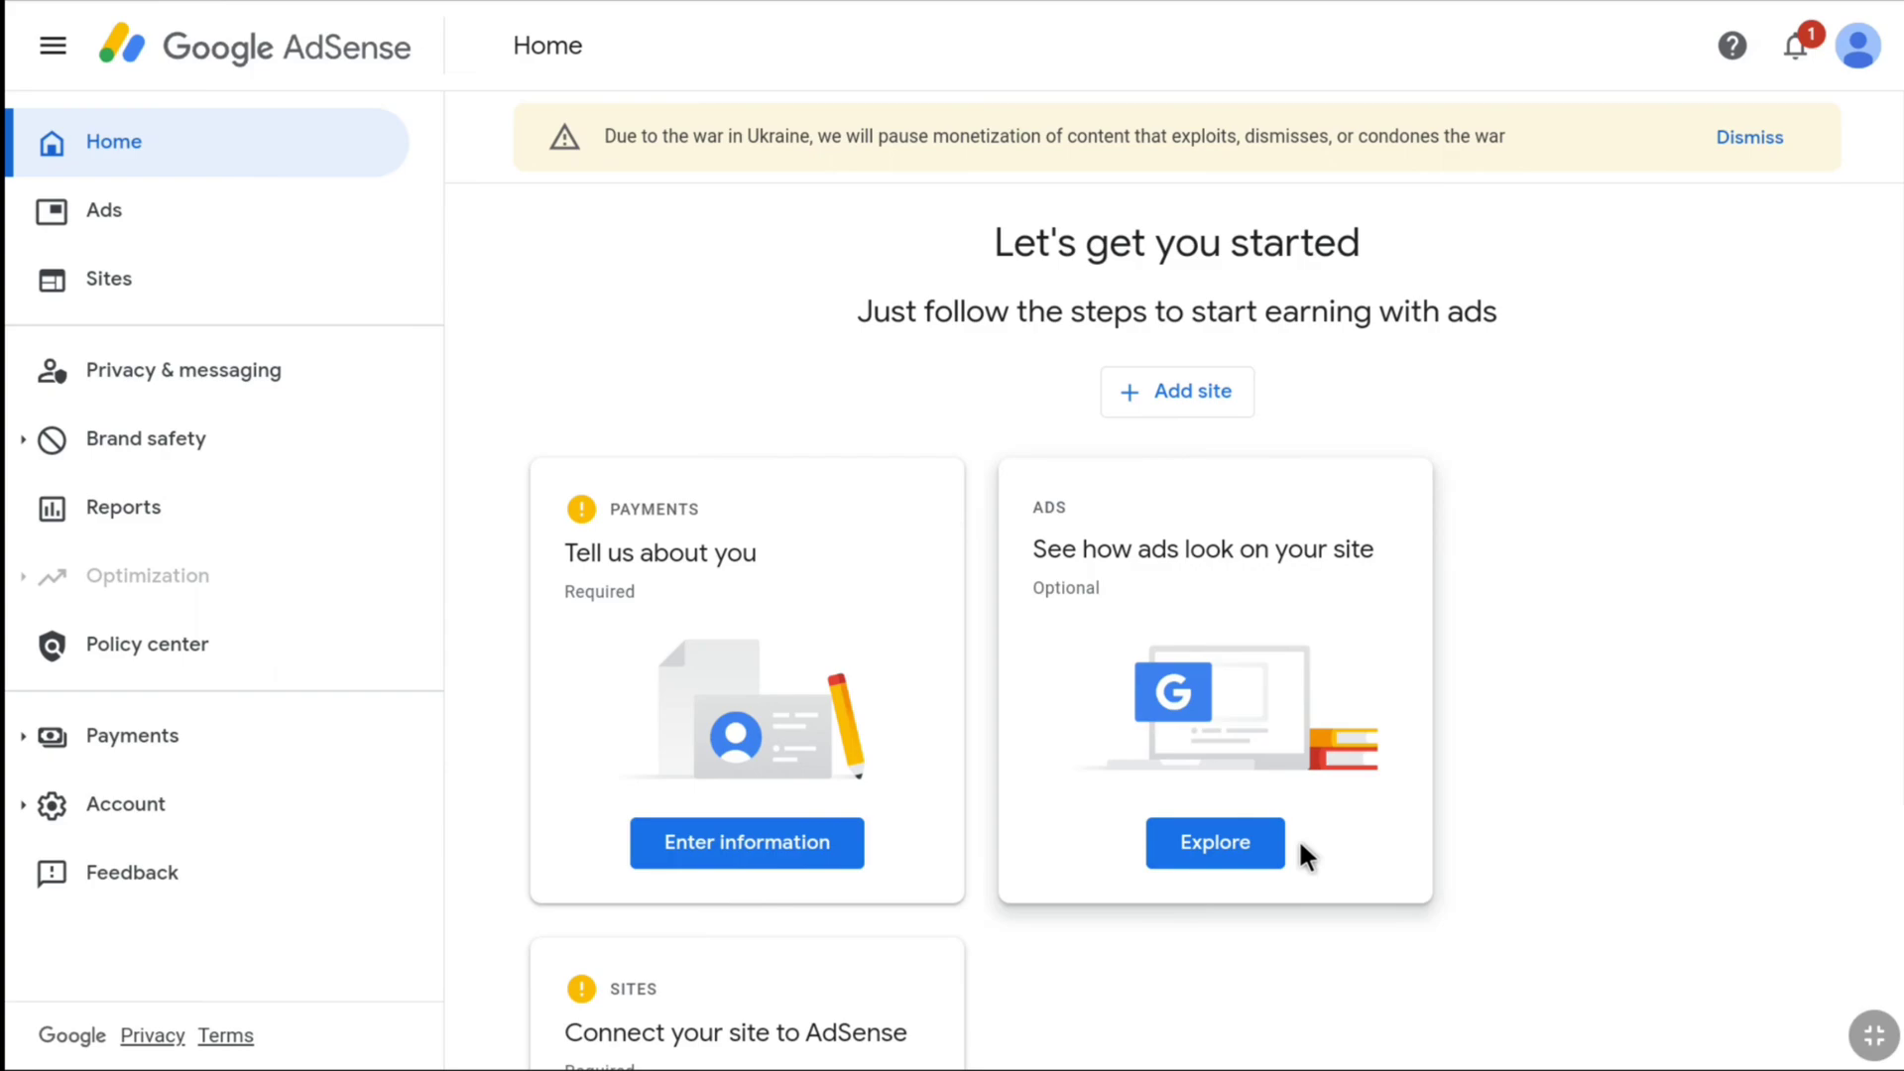
scroll(1305, 841, down, 3)
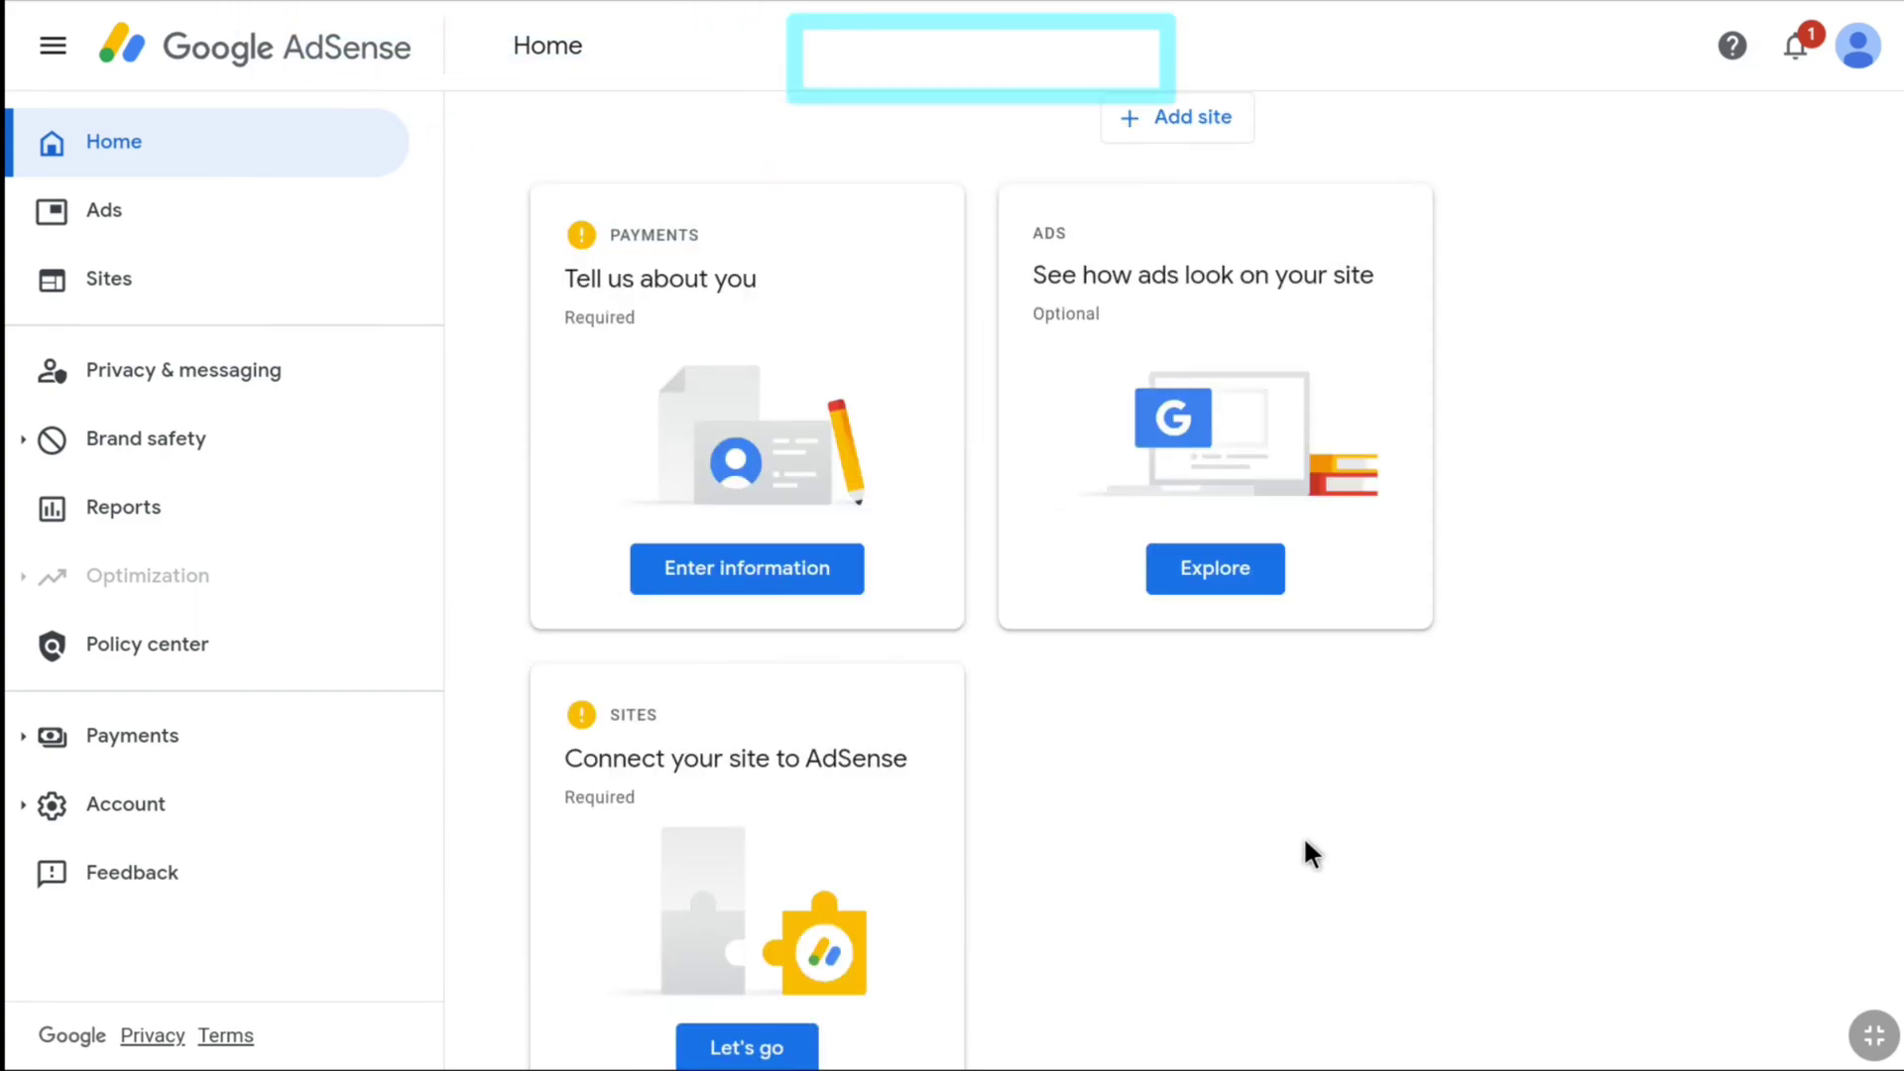
scroll(1305, 840, down, 1)
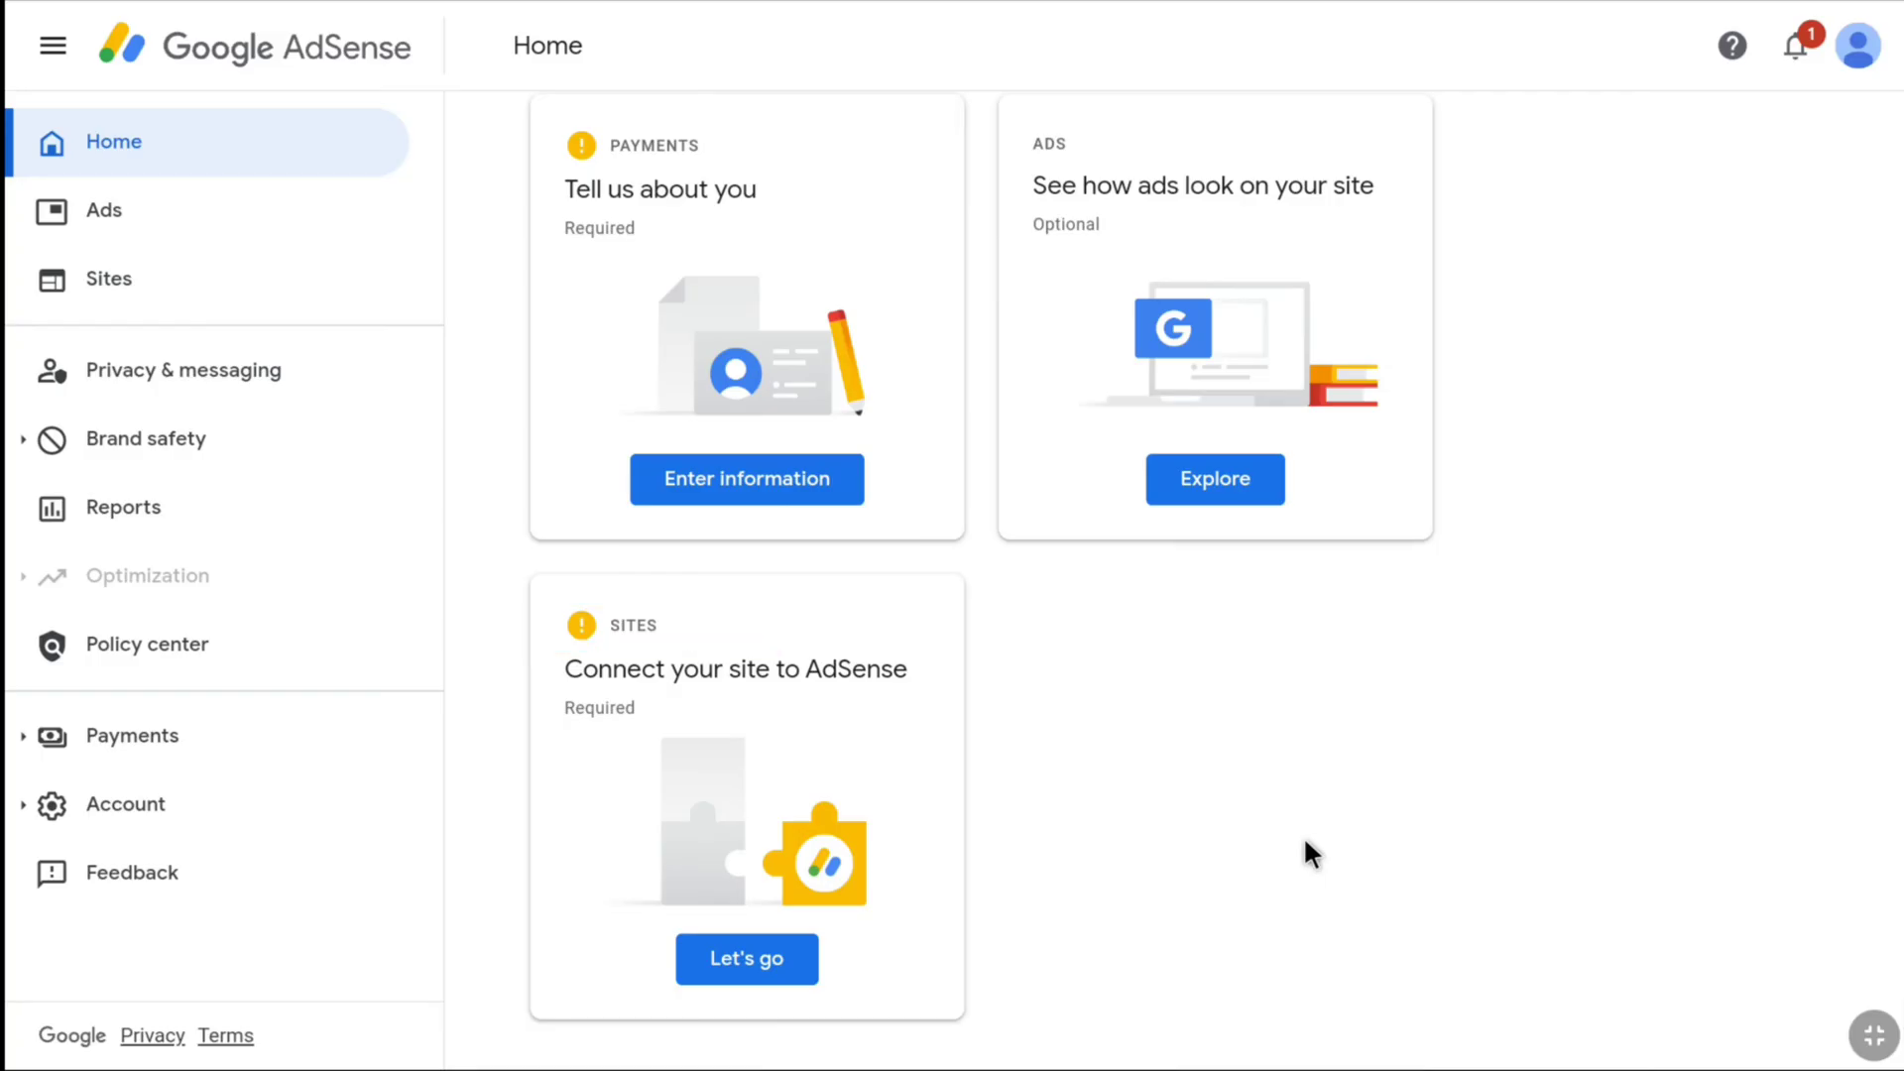
drag(565, 707, 684, 739)
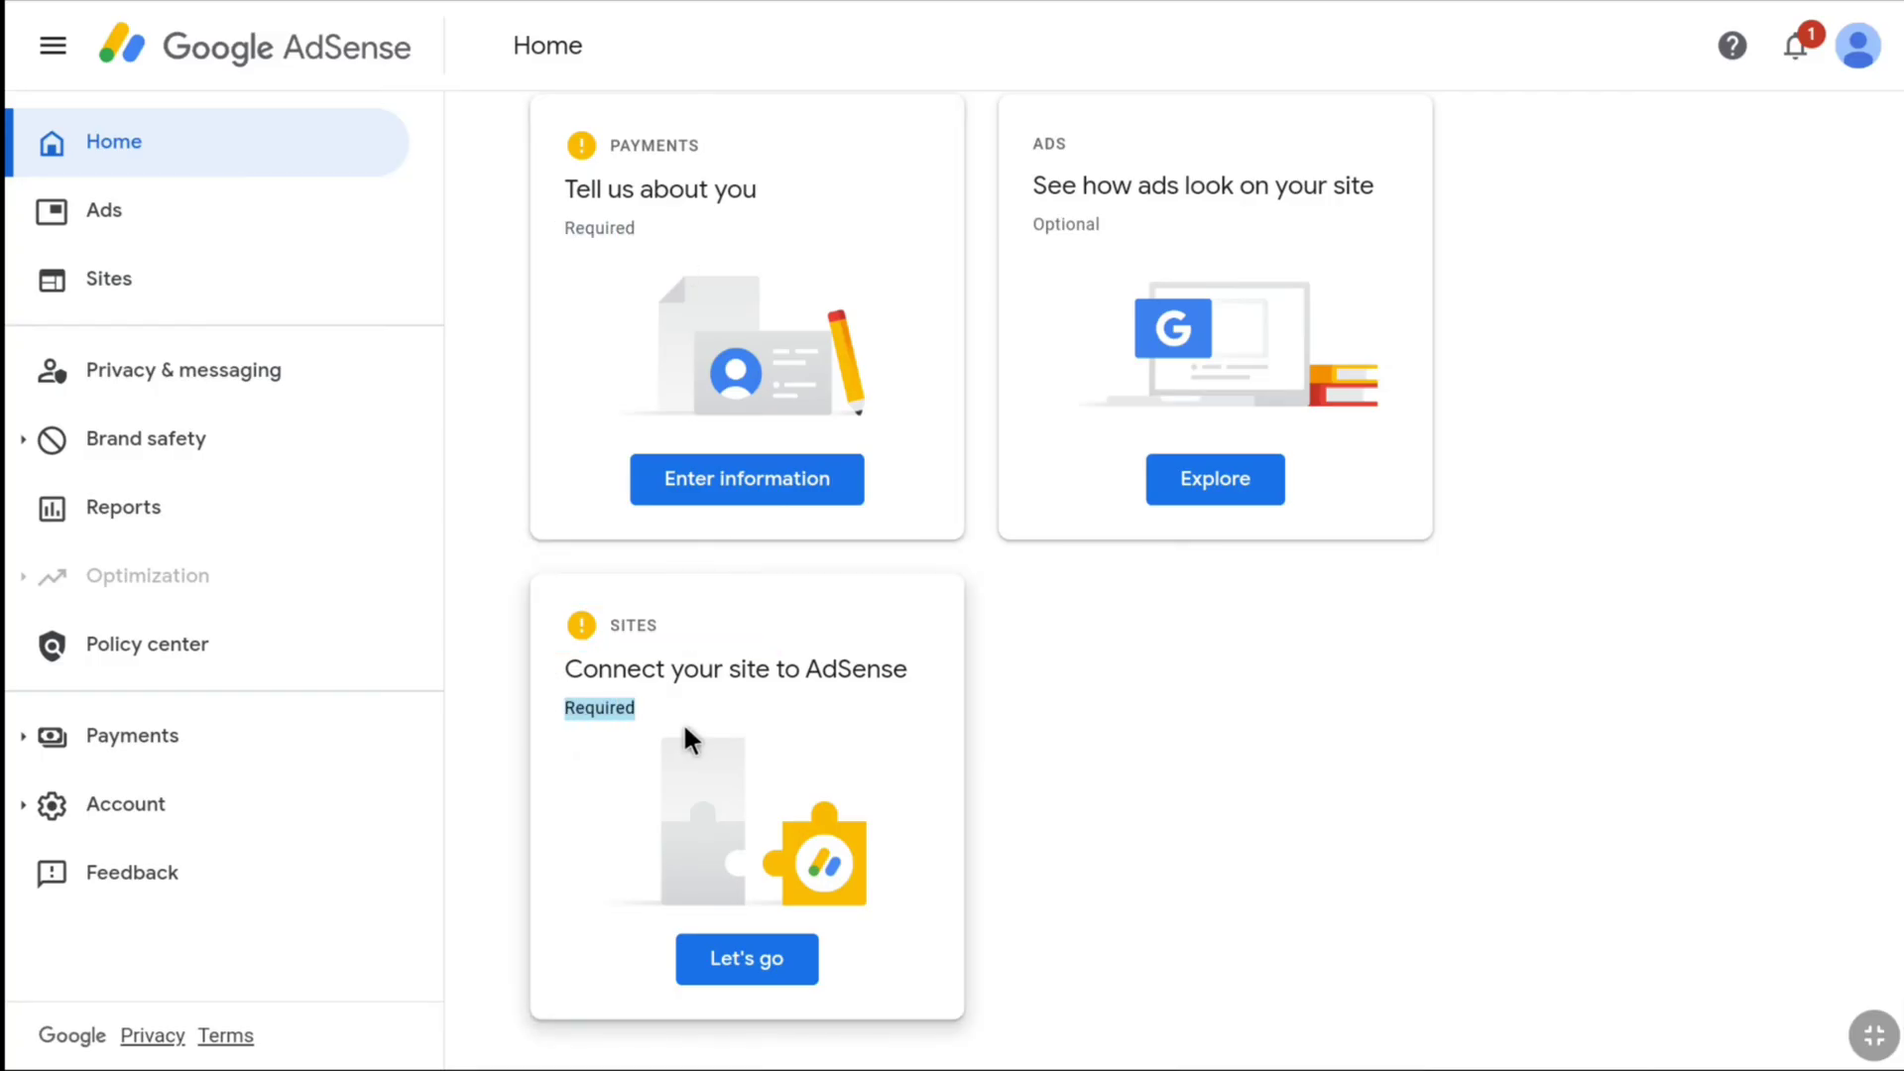
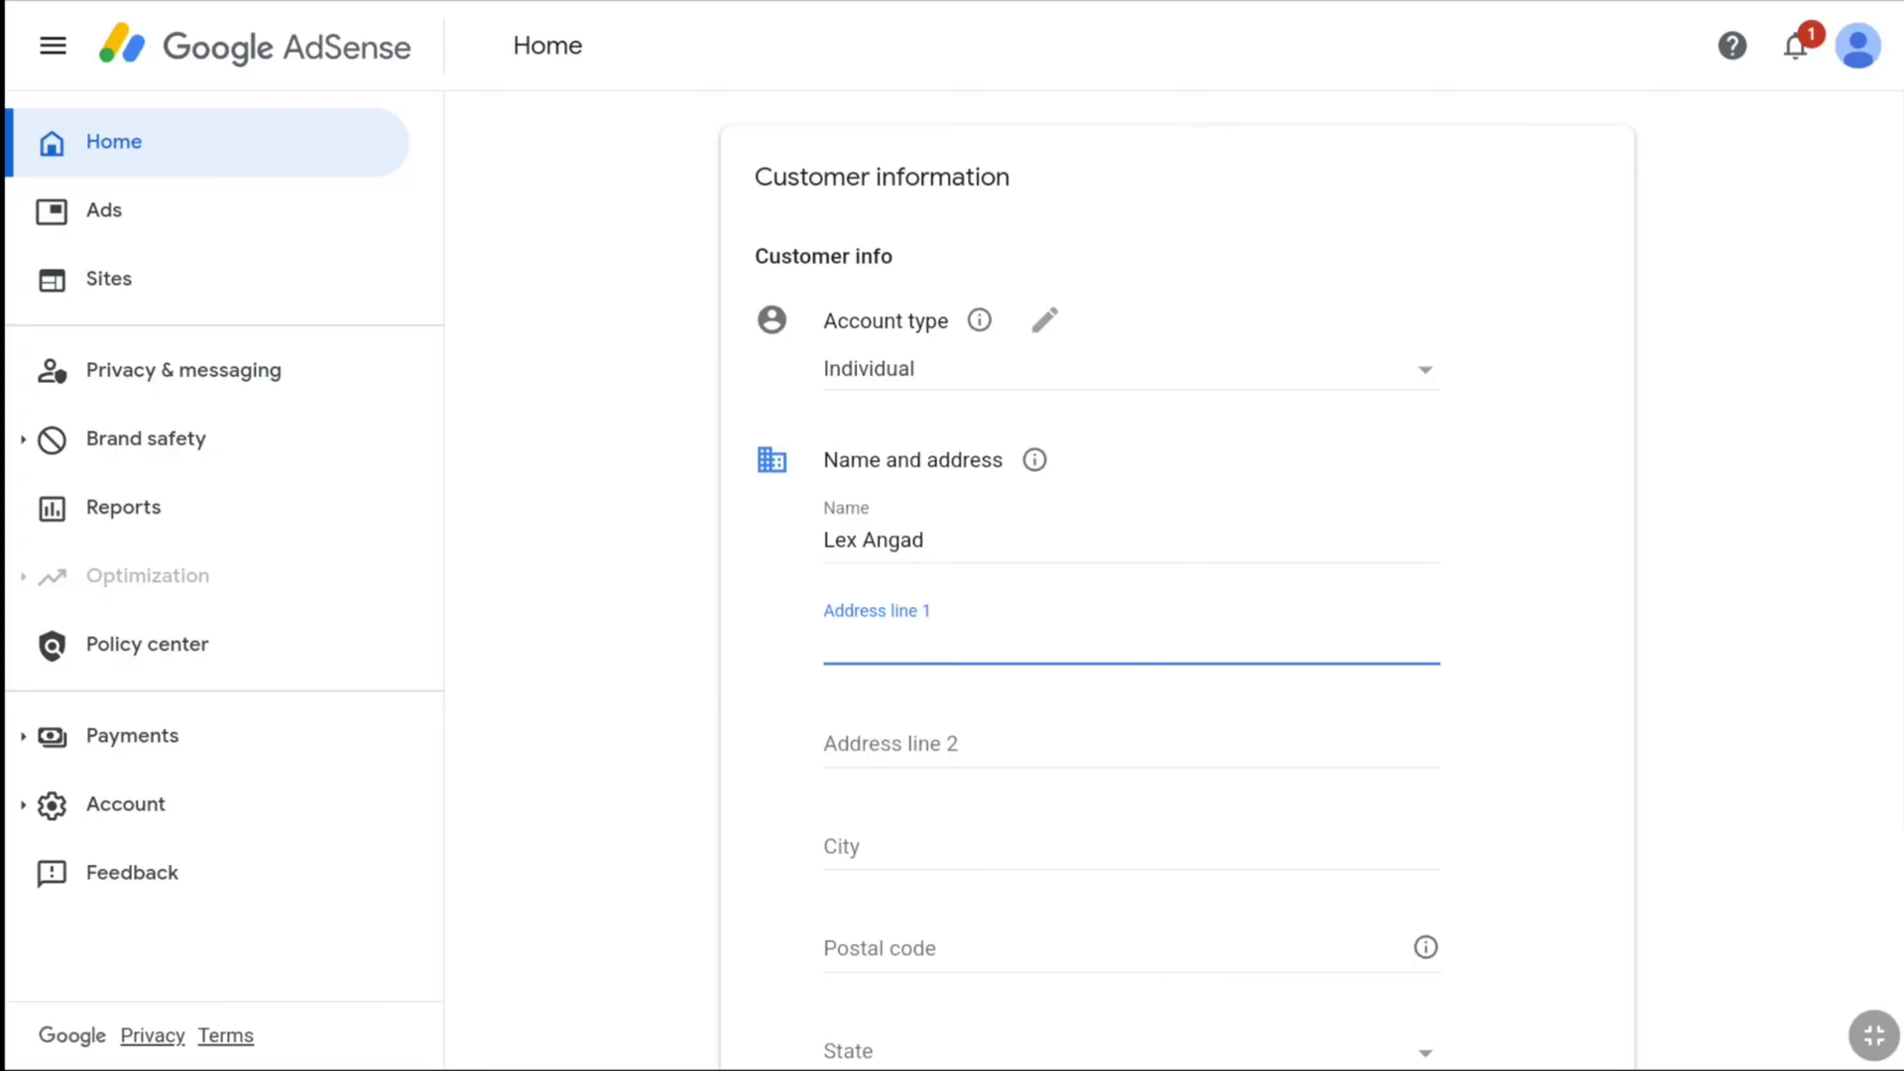
click(1044, 319)
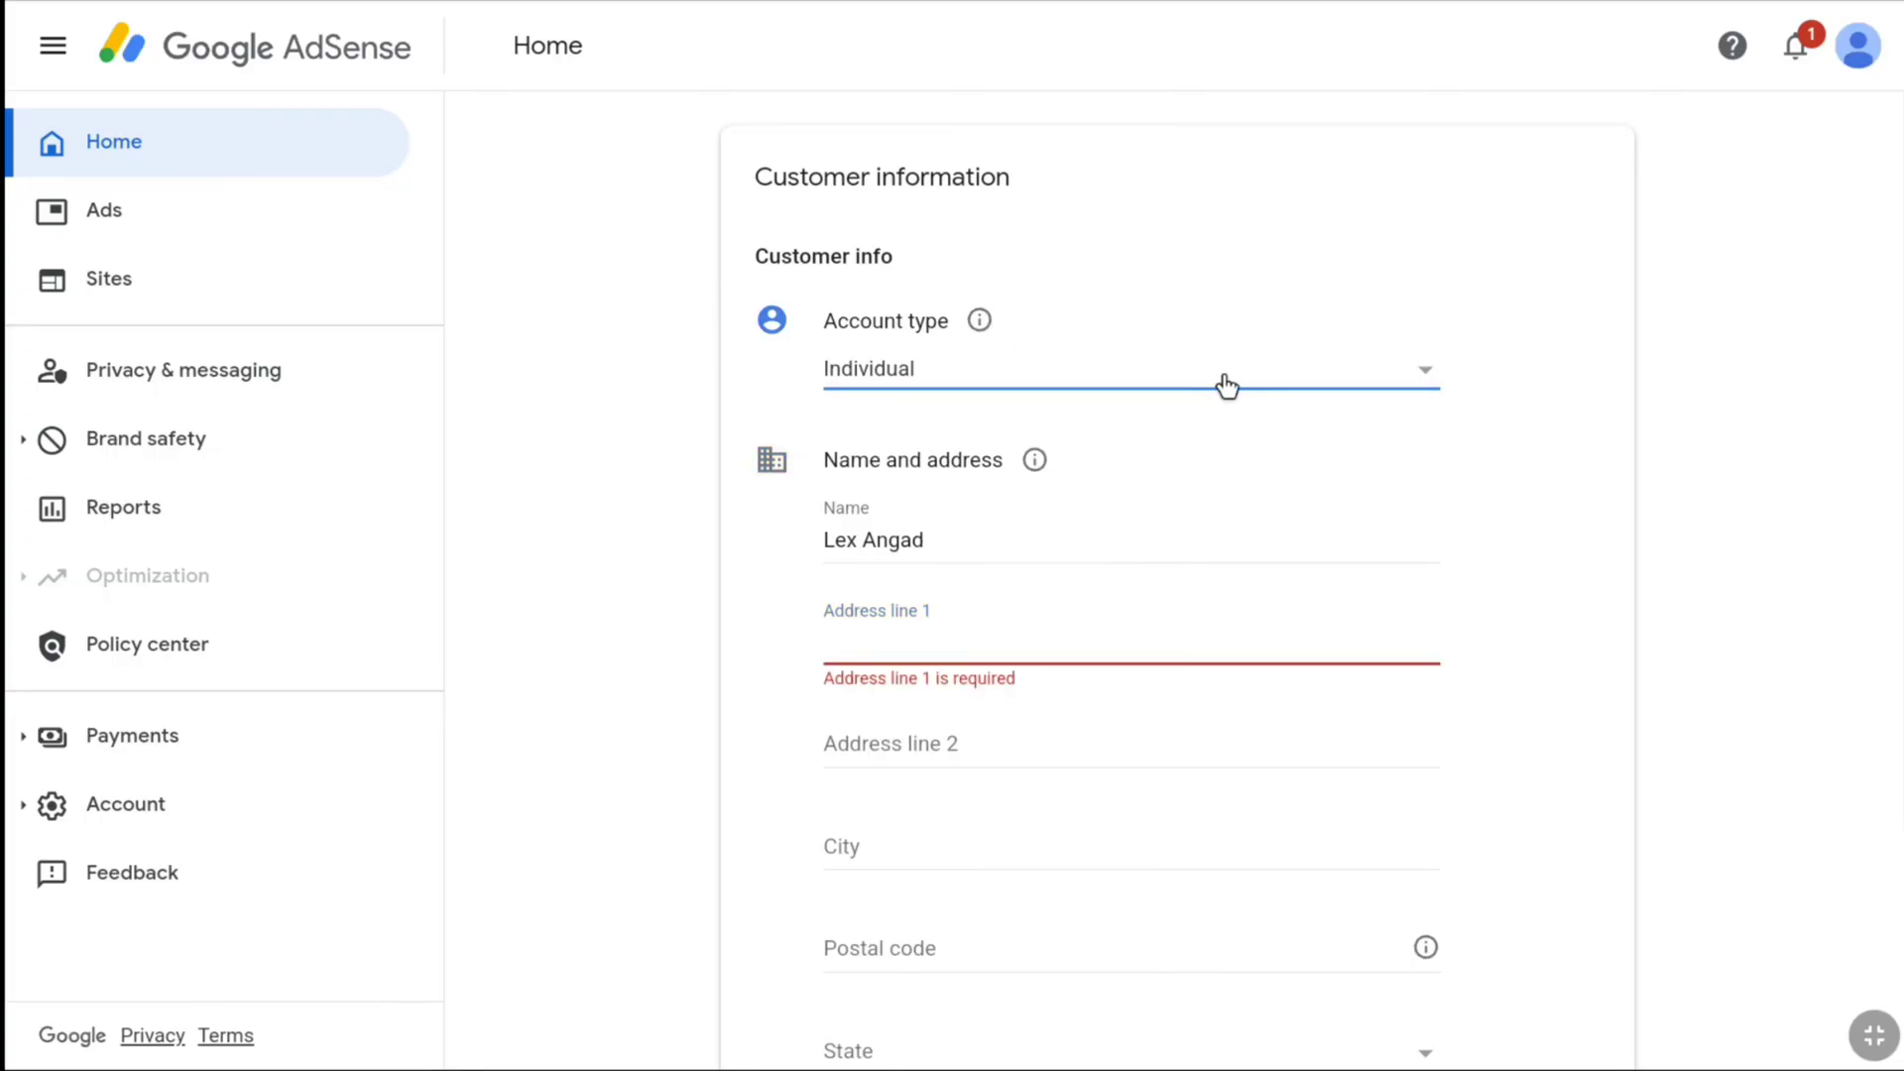
click(1224, 382)
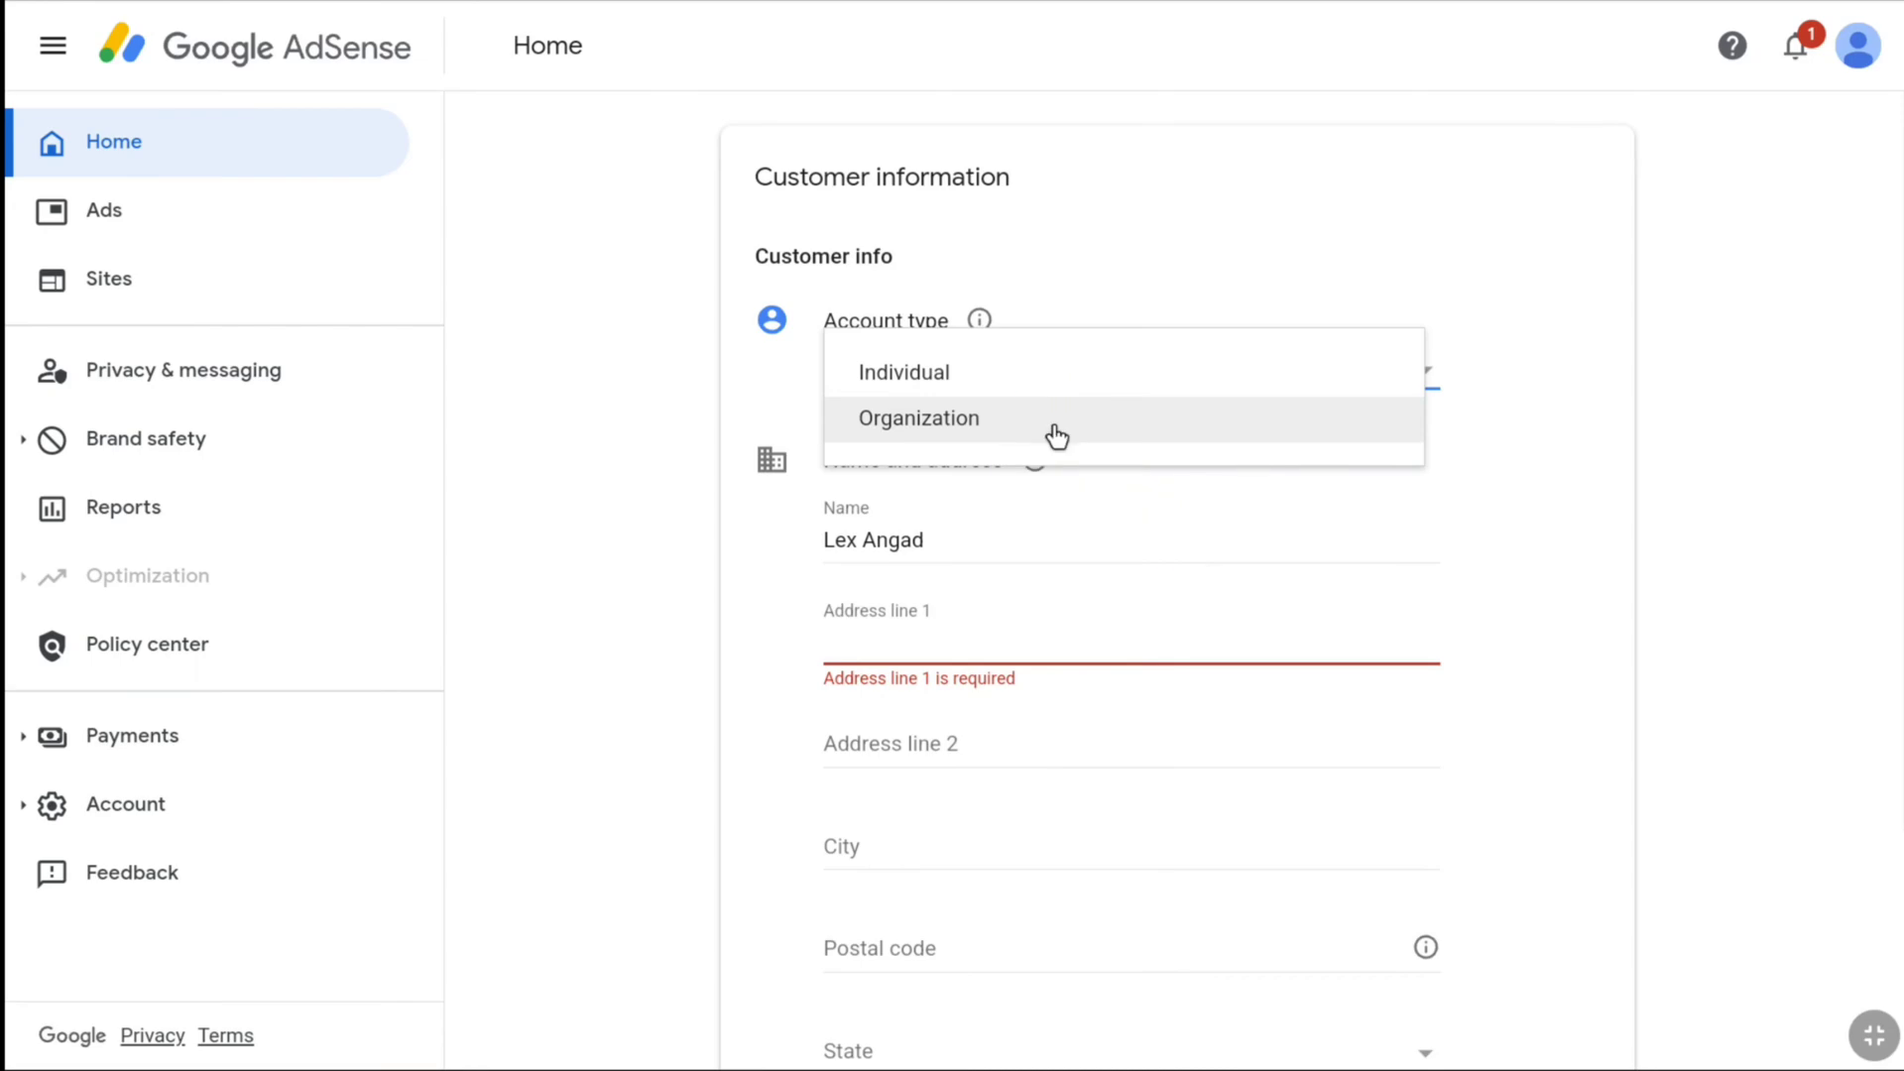
click(1022, 384)
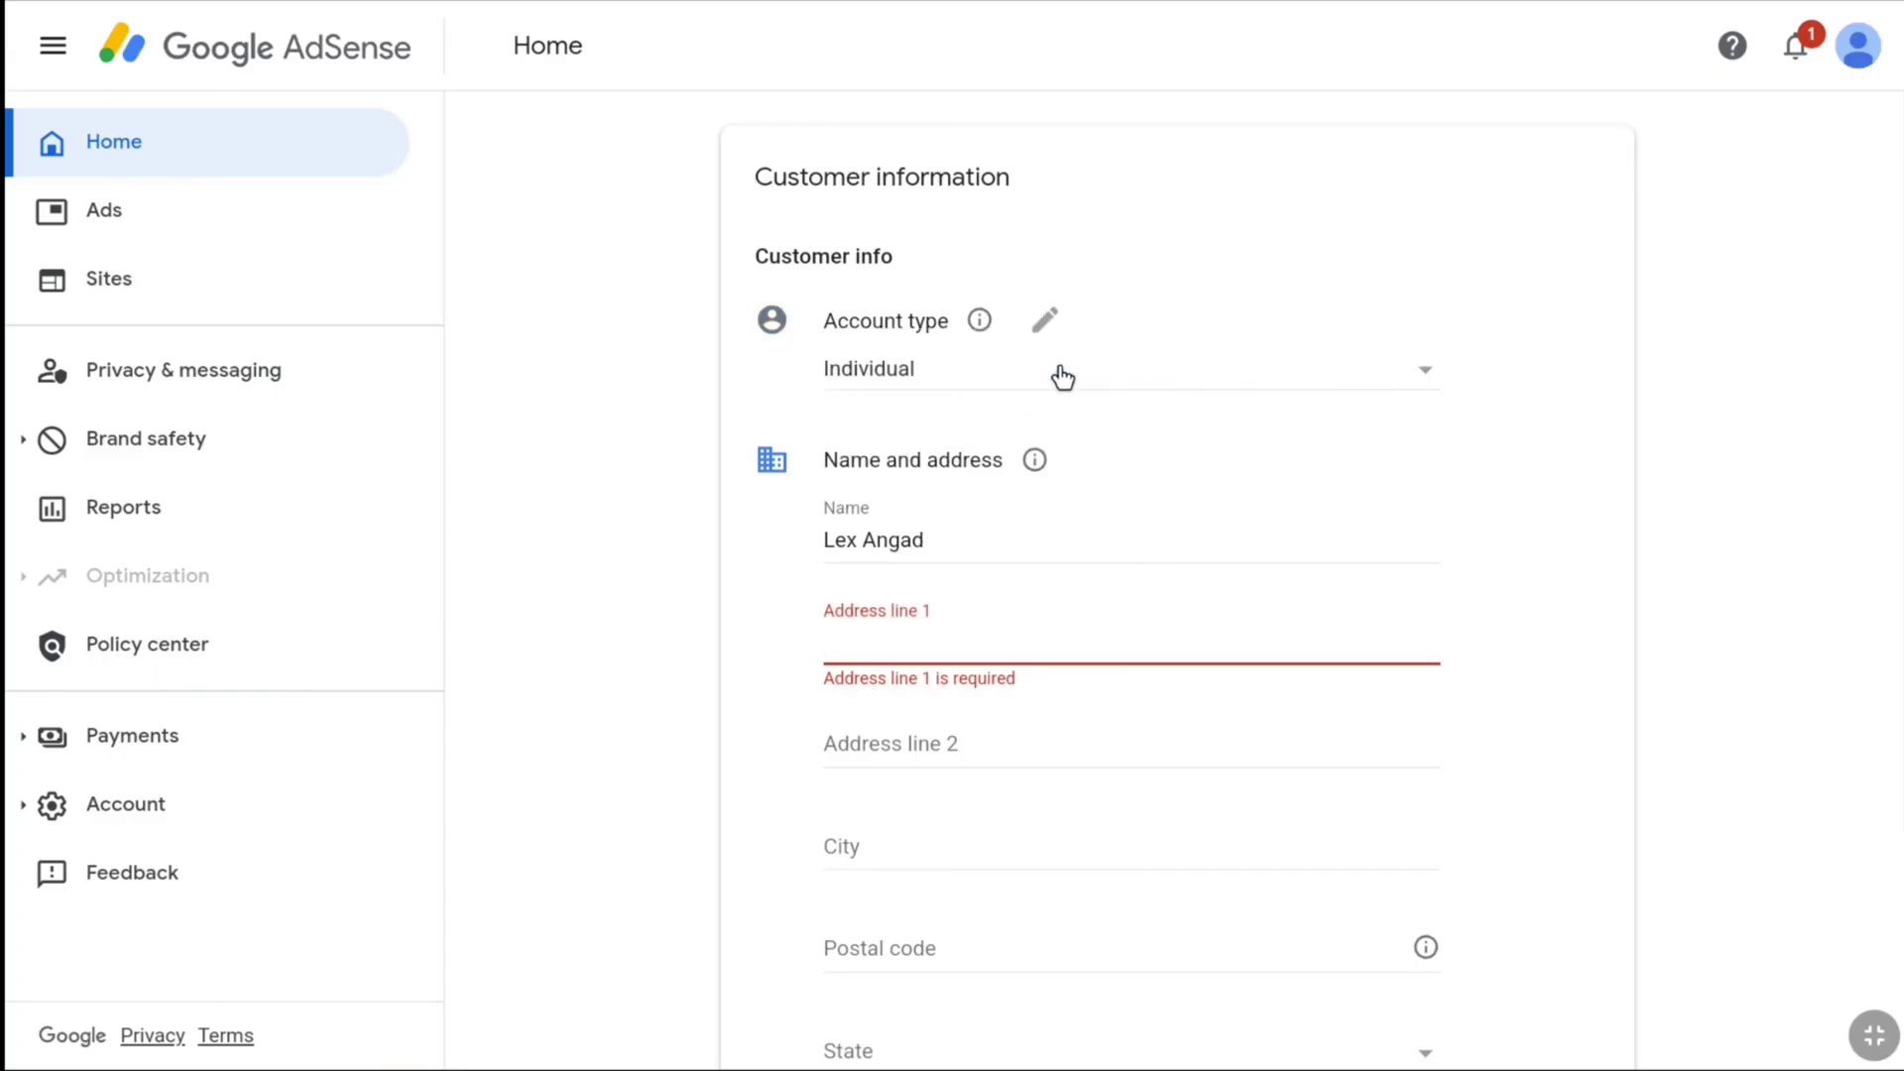
click(1033, 459)
click(942, 539)
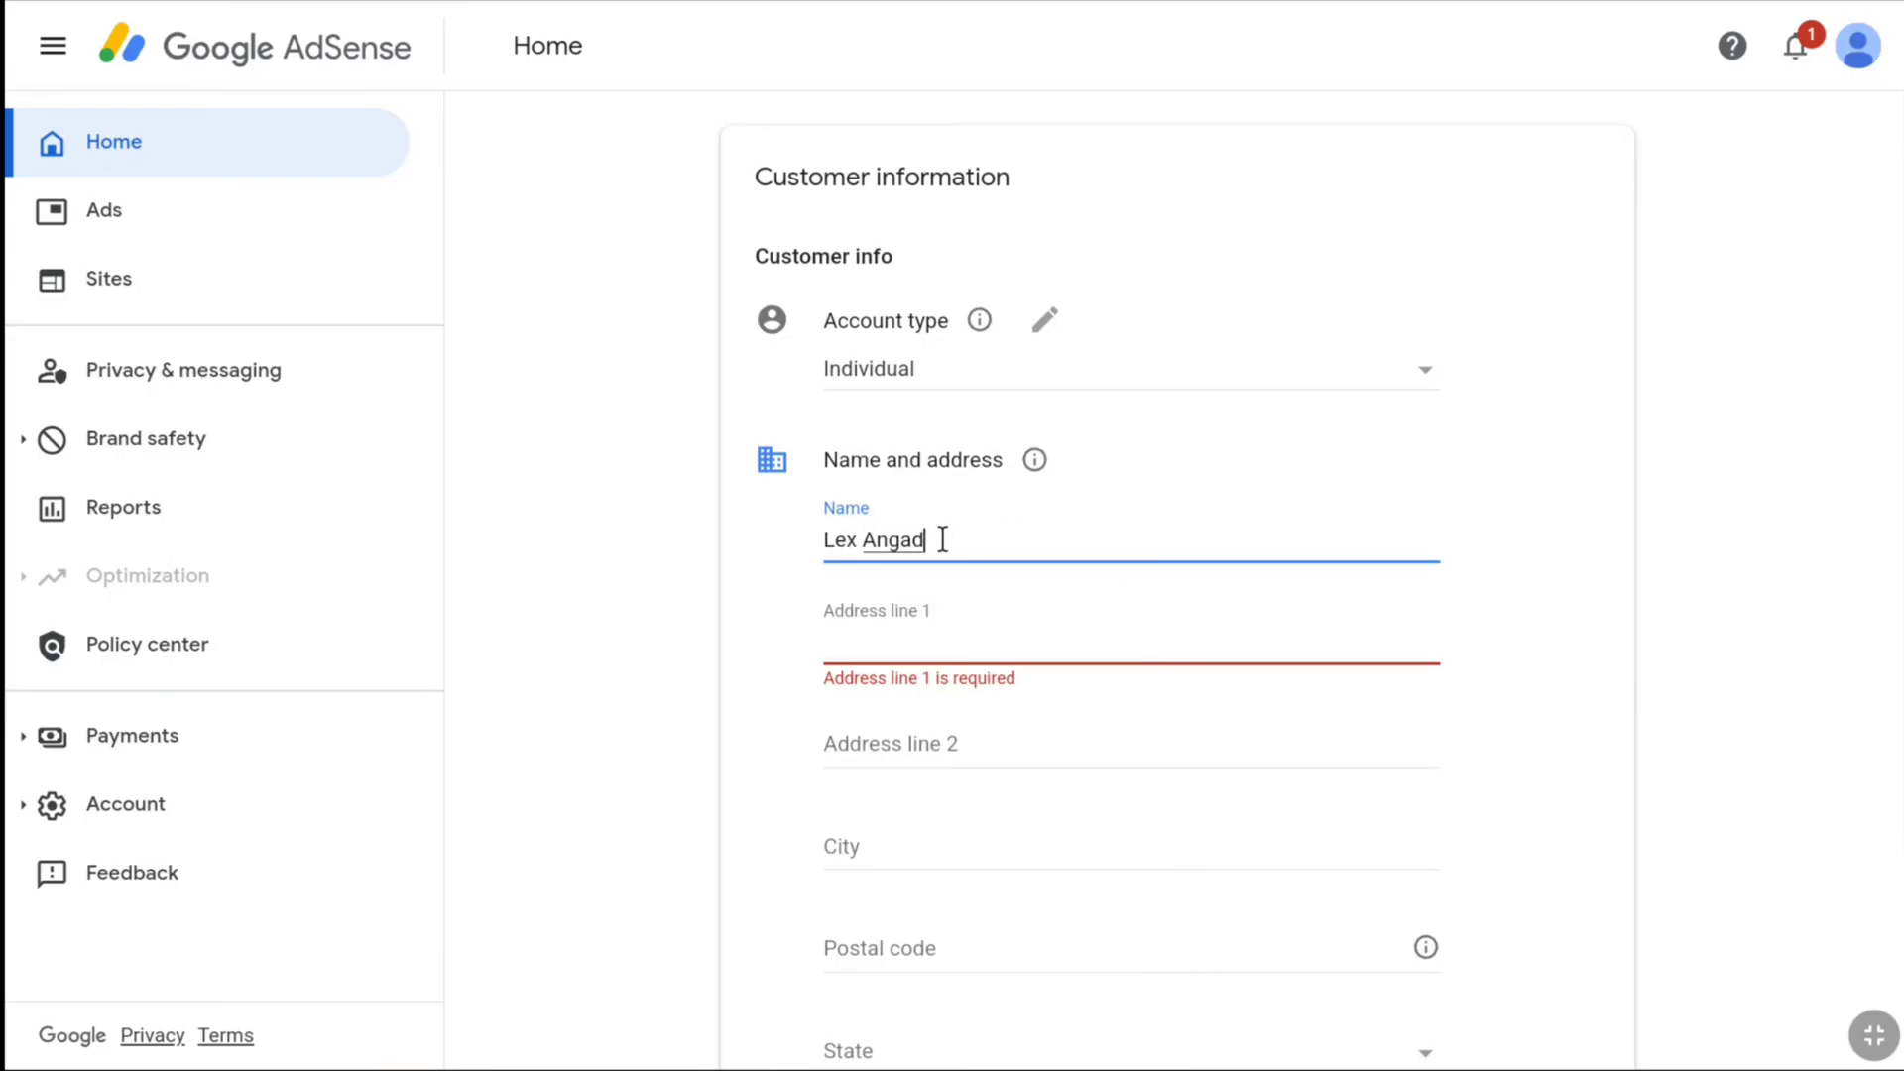
Replace the customer's name and fill in the address line, city and postal code.
key(BackSpace)
key(BackSpace)
key(BackSpace)
key(BackSpace)
key(BackSpace)
key(BackSpace)
key(BackSpace)
key(BackSpace)
key(BackSpace)
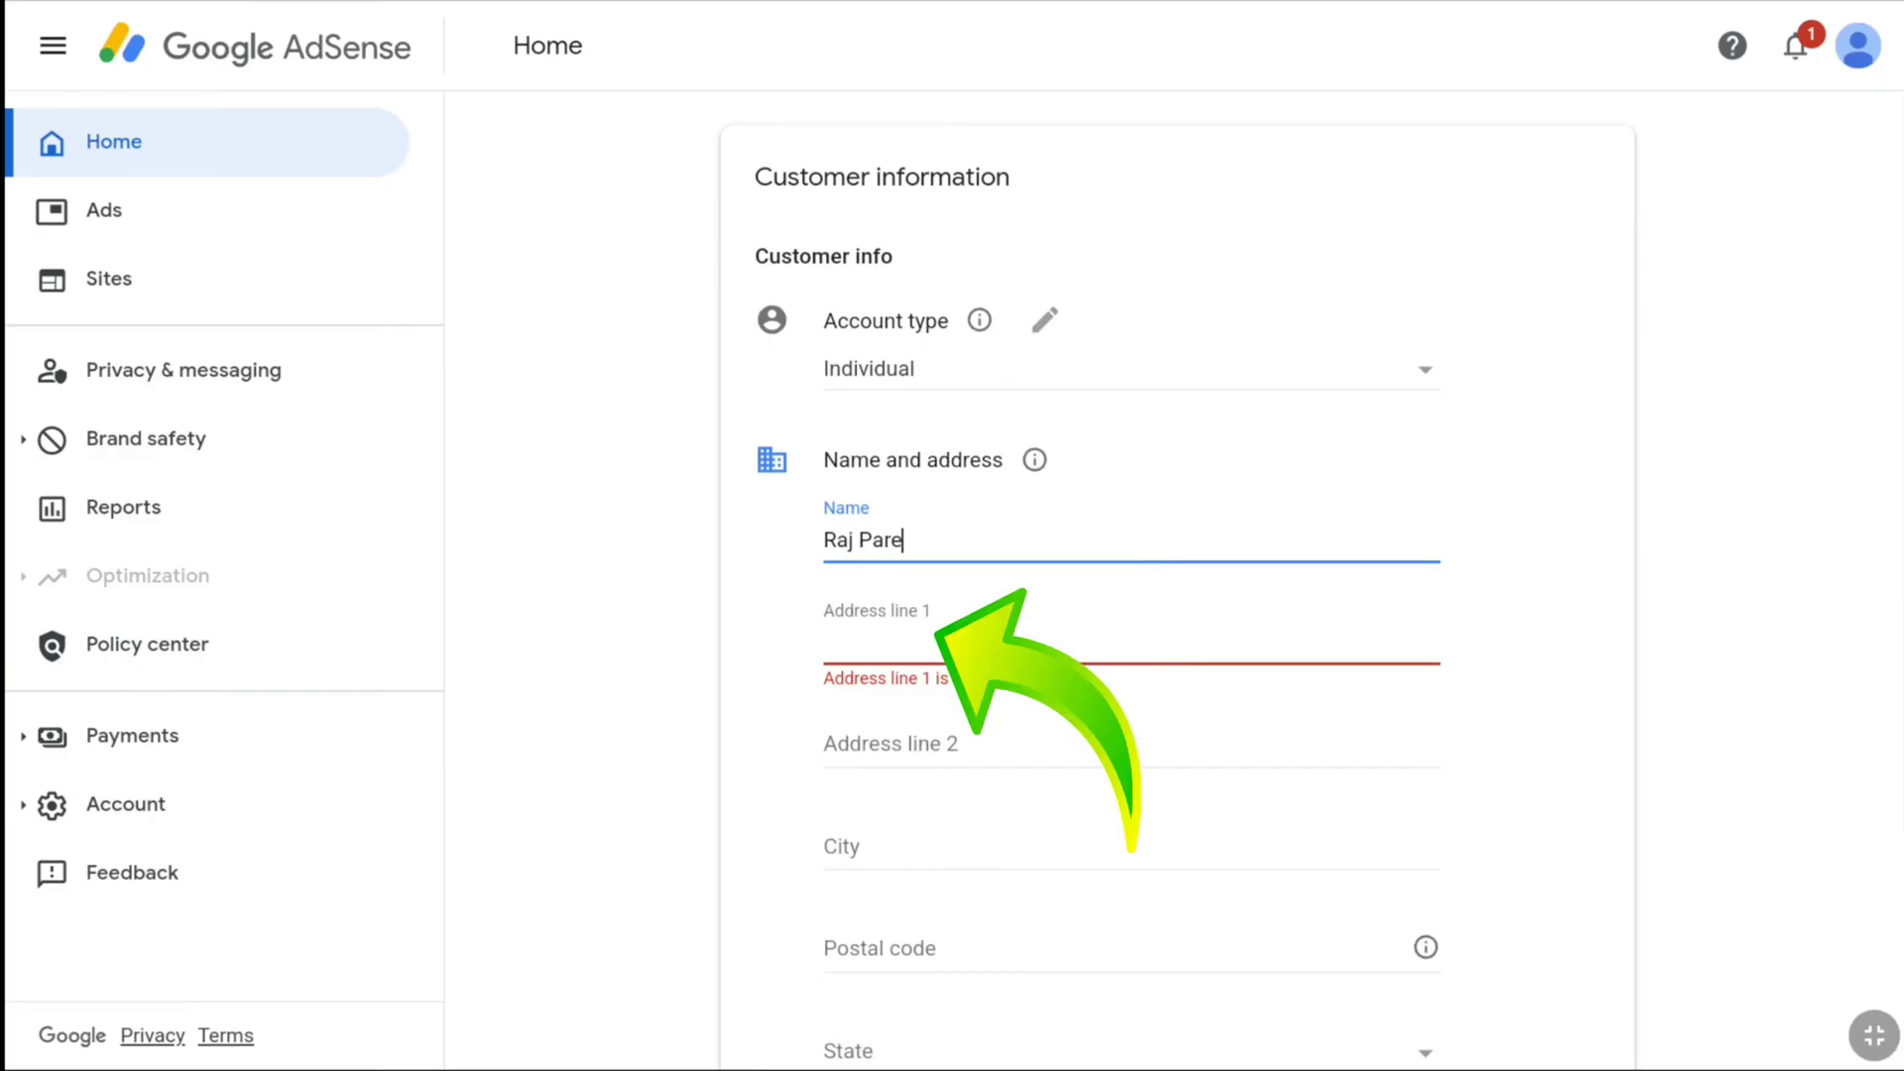
click(864, 649)
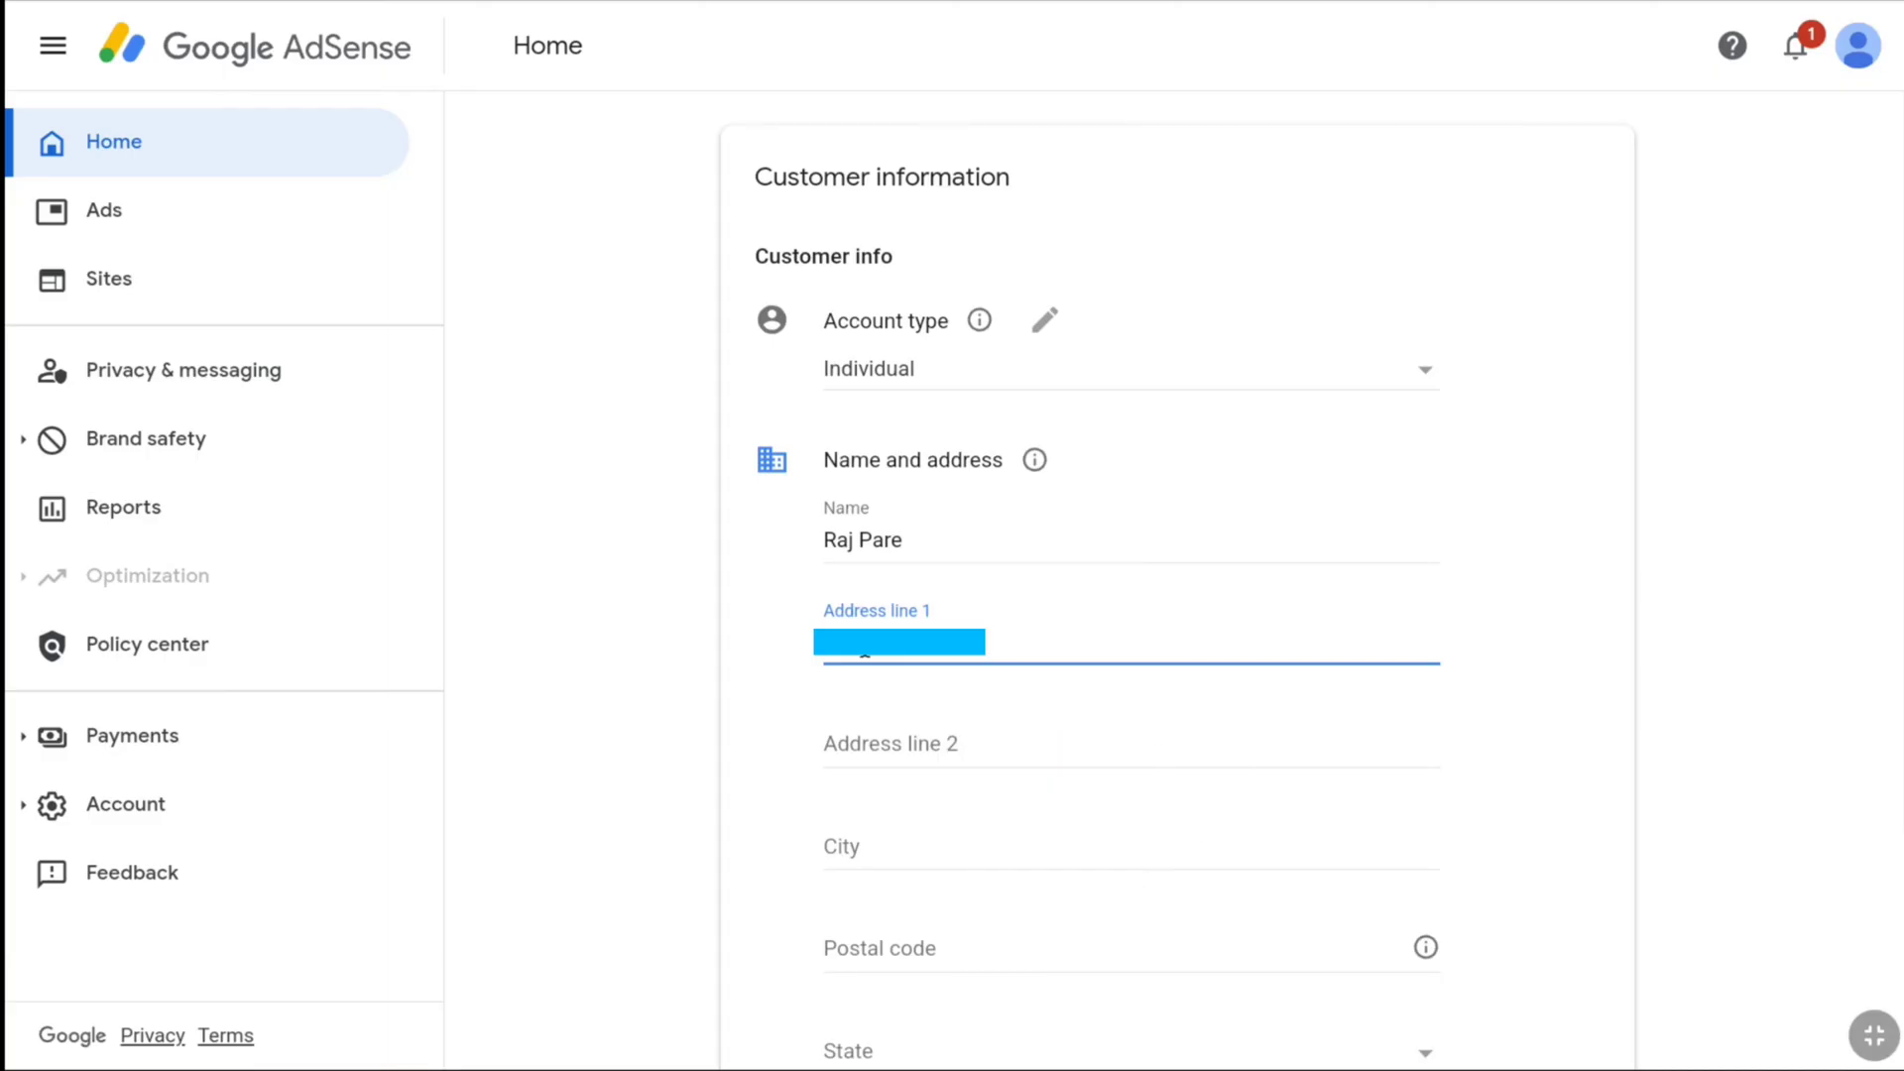
click(909, 851)
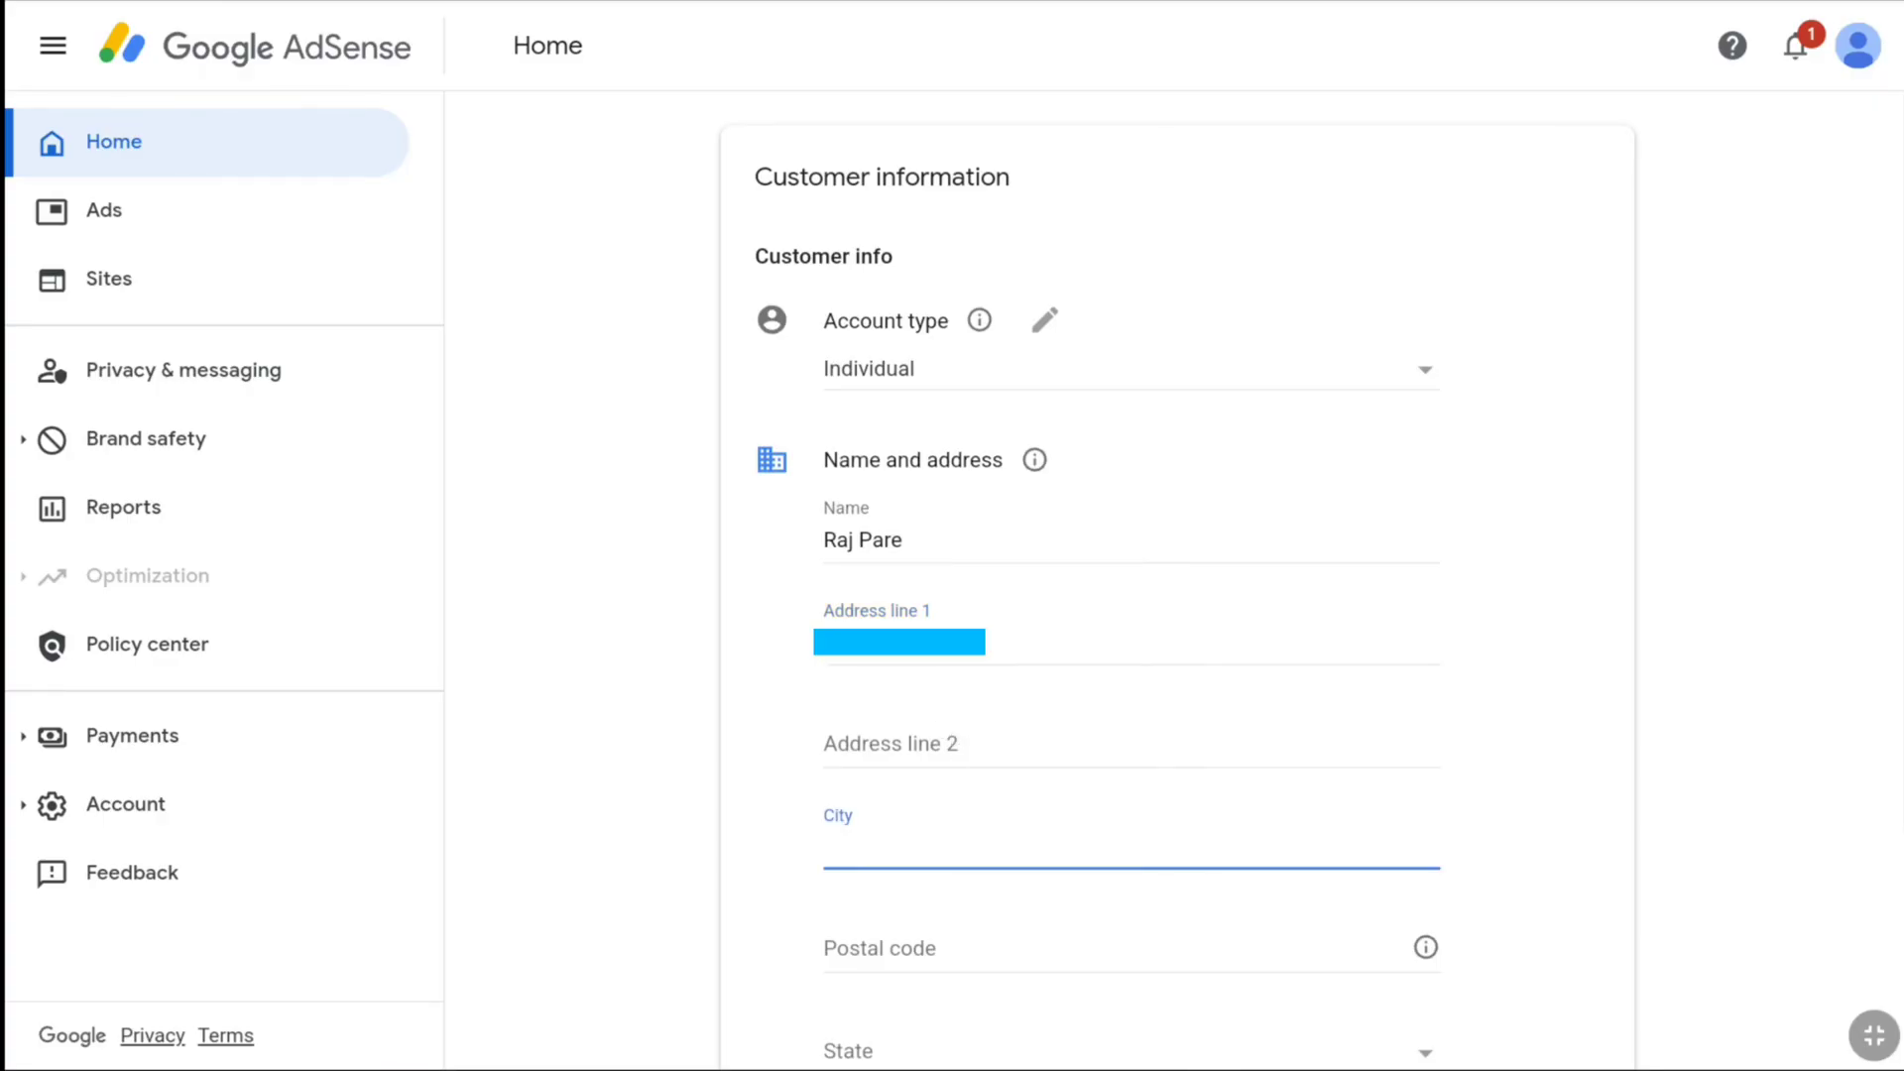
text(Bhubaneswar)
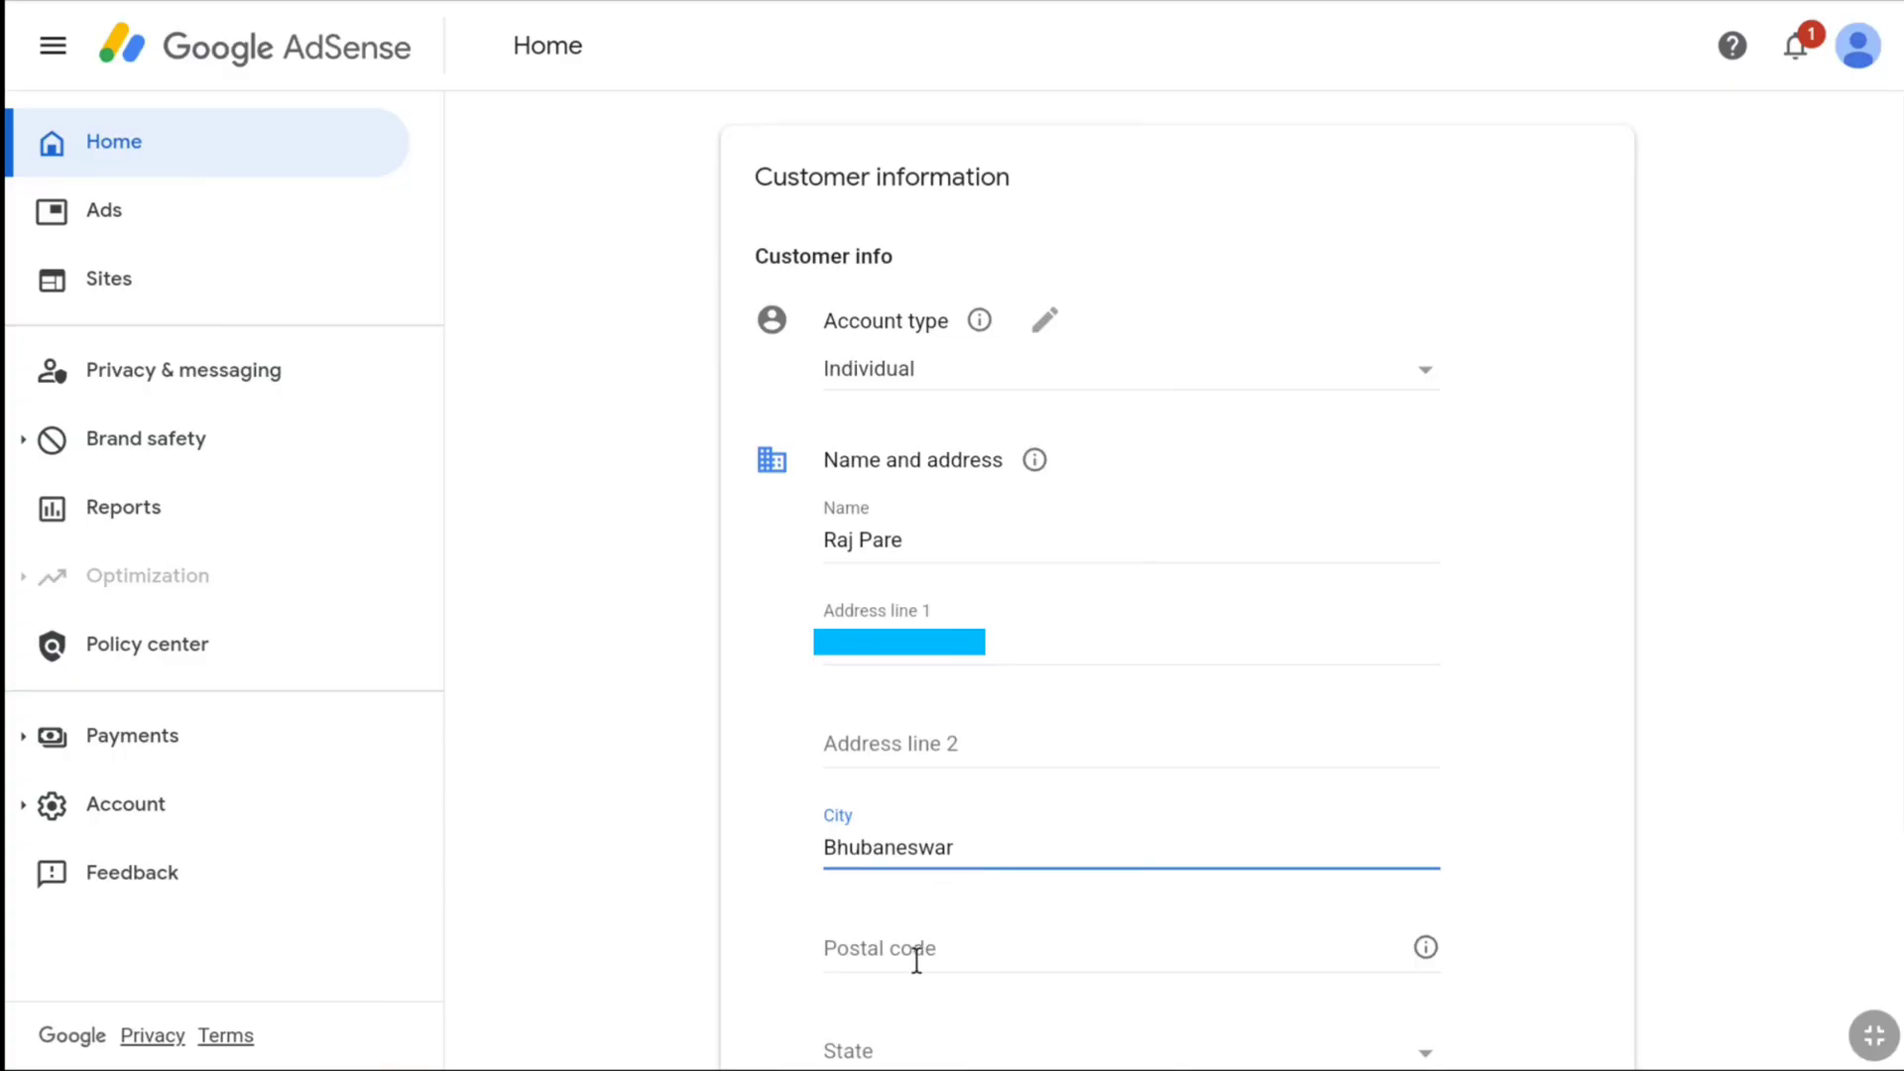
click(906, 950)
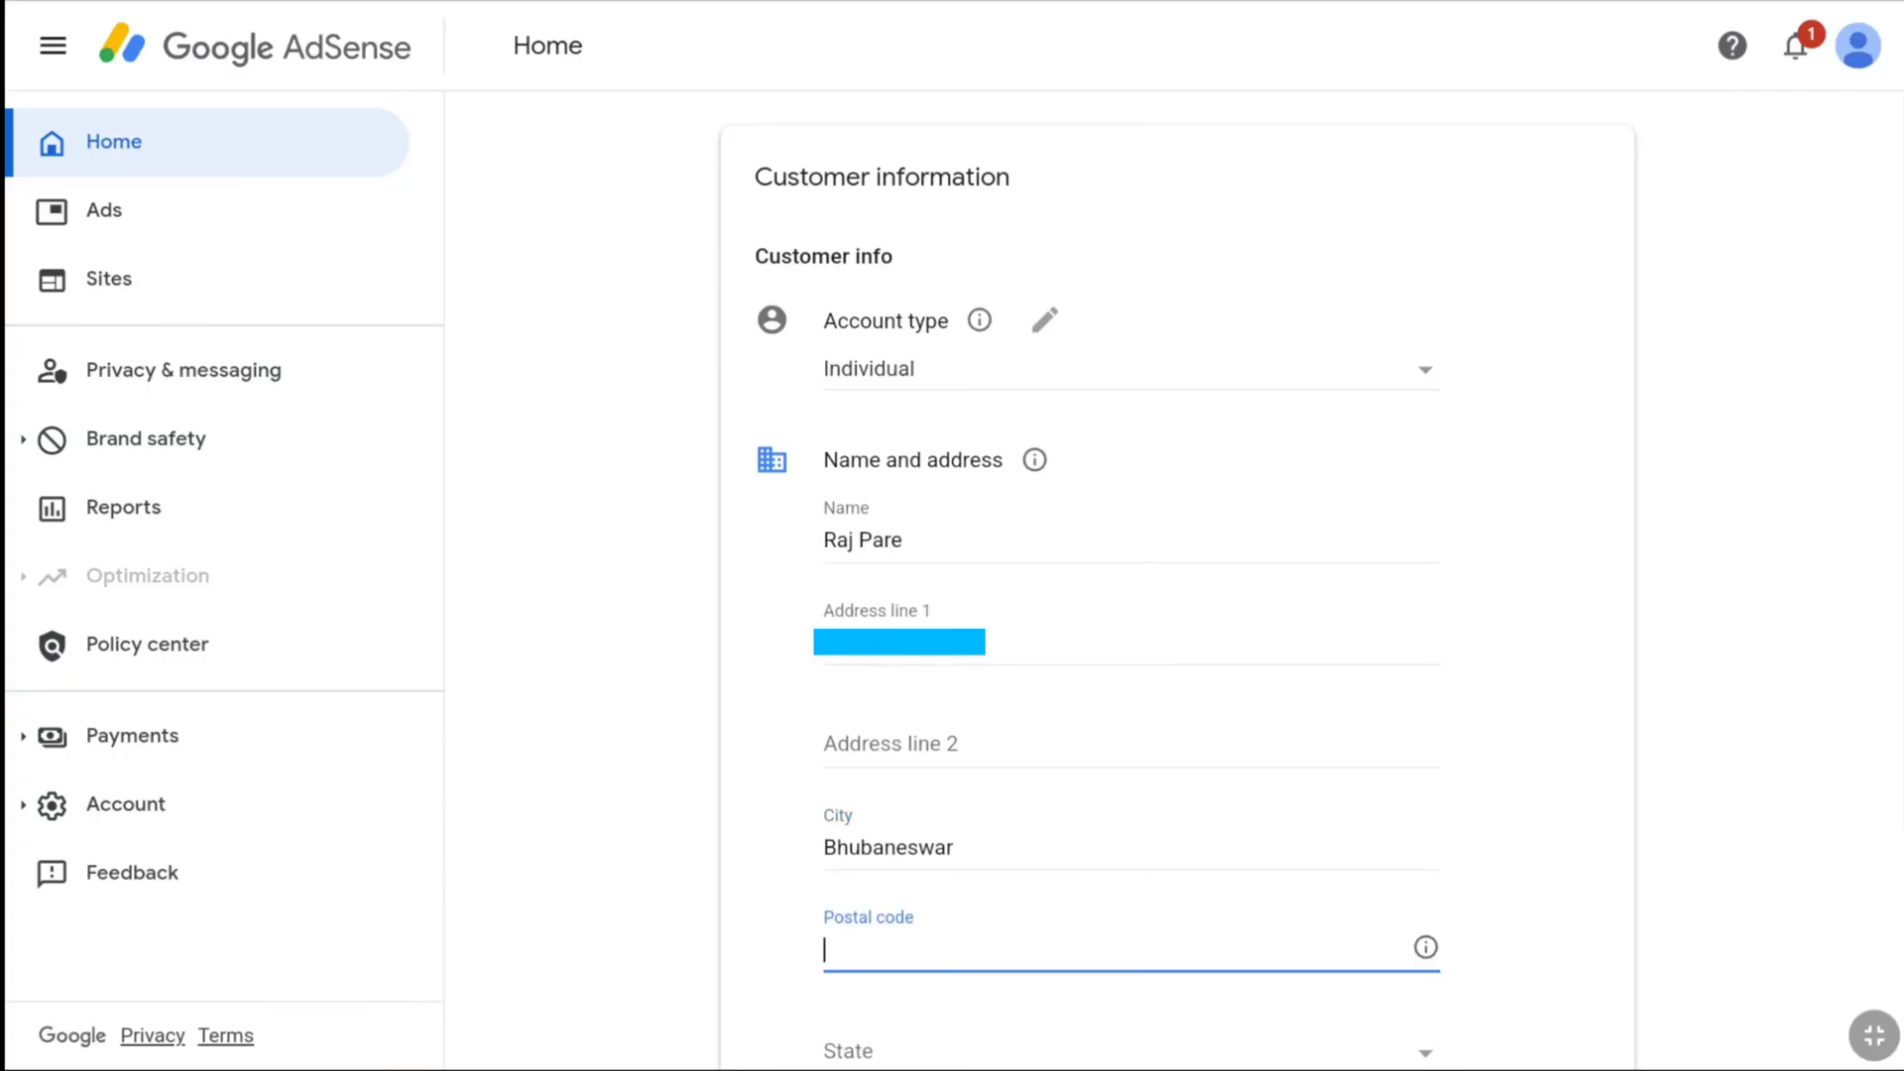
text(751001)
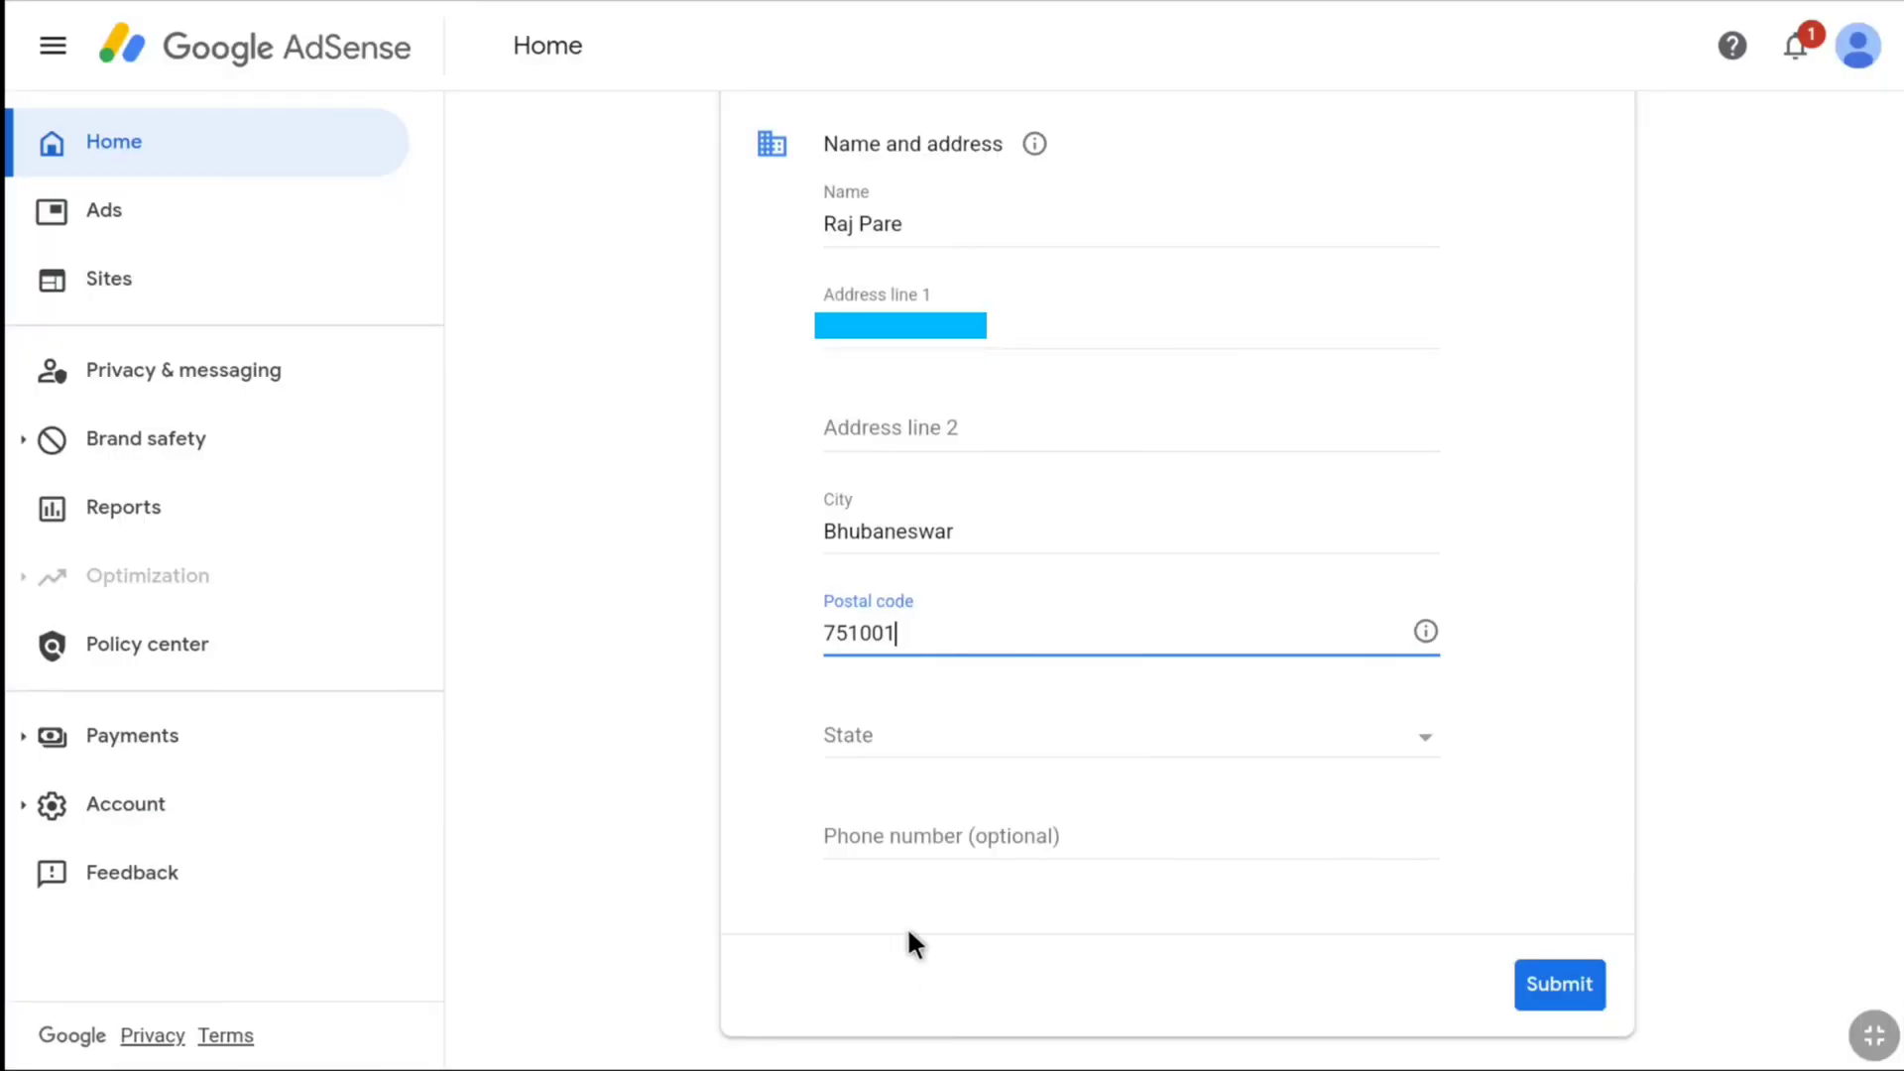
Select the state from the list, add the phone number, and submit the customer information.
click(1415, 744)
scroll(1178, 726, down, 2)
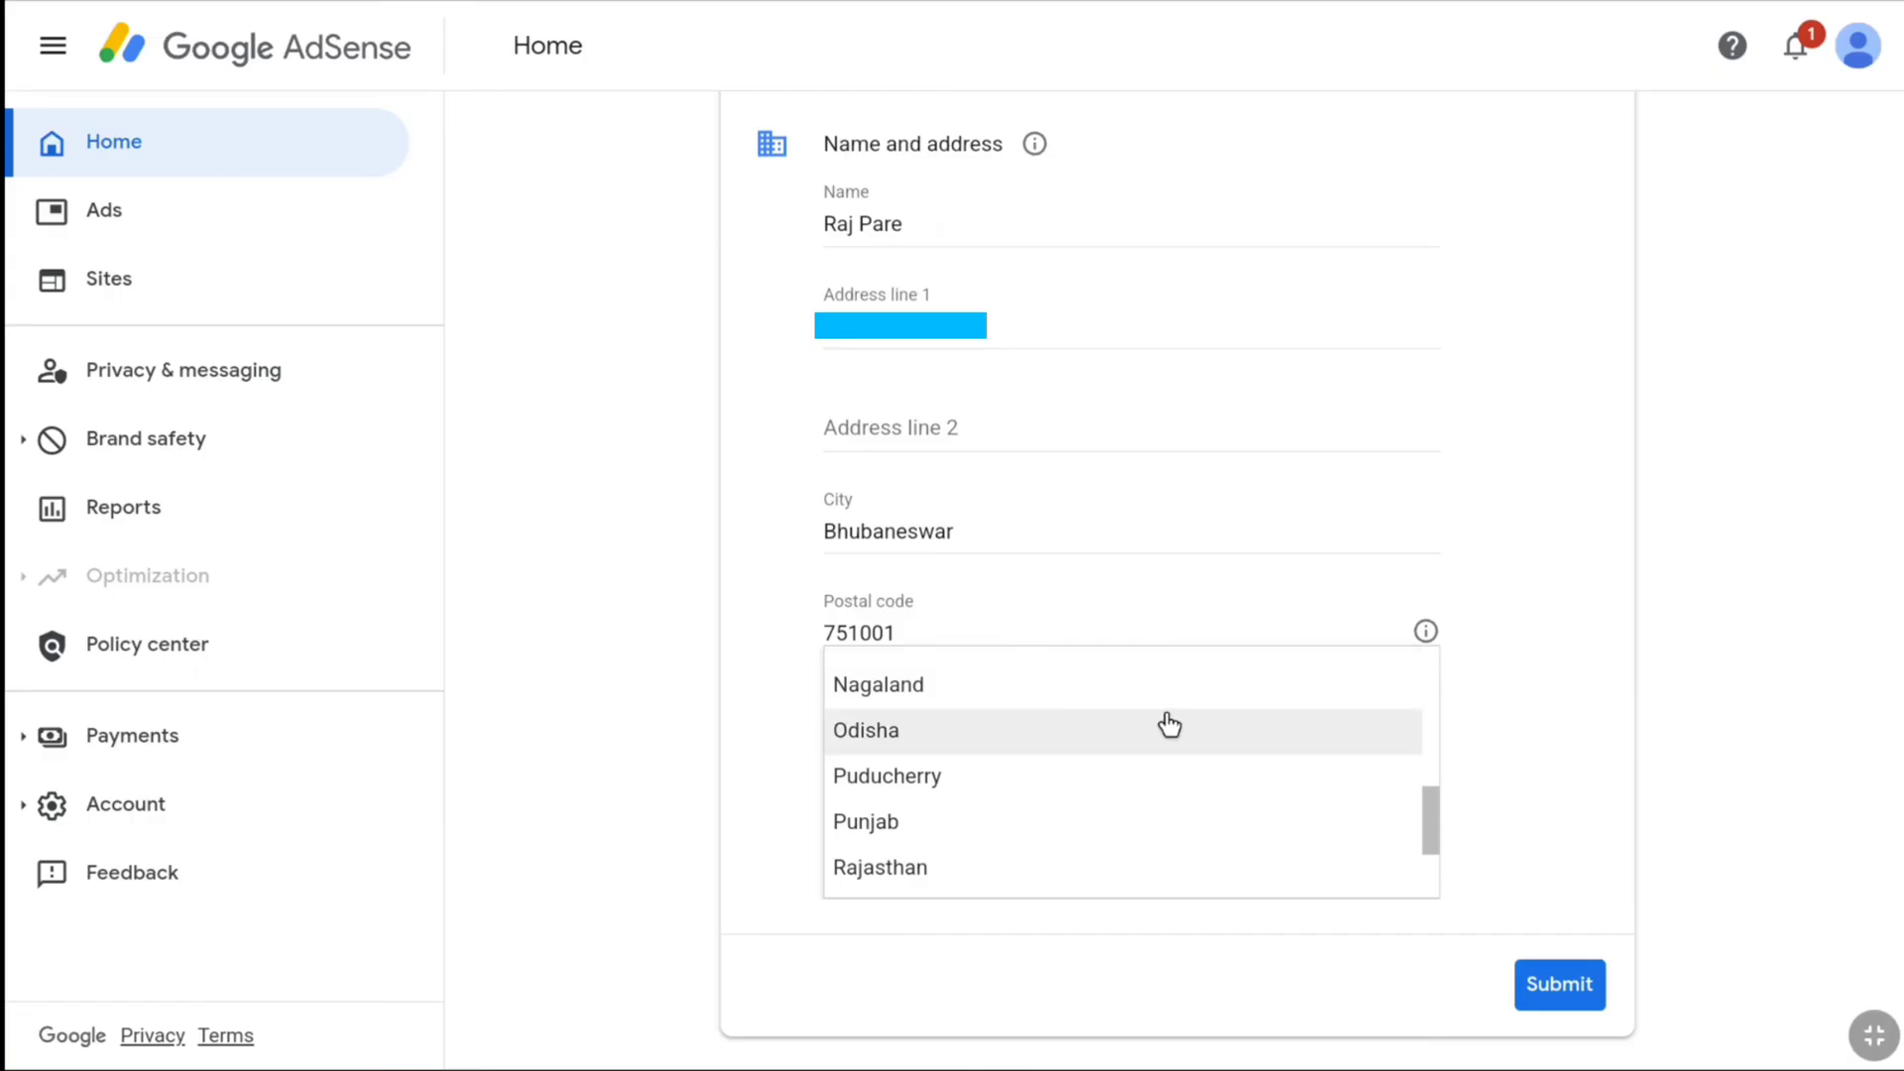
click(1178, 726)
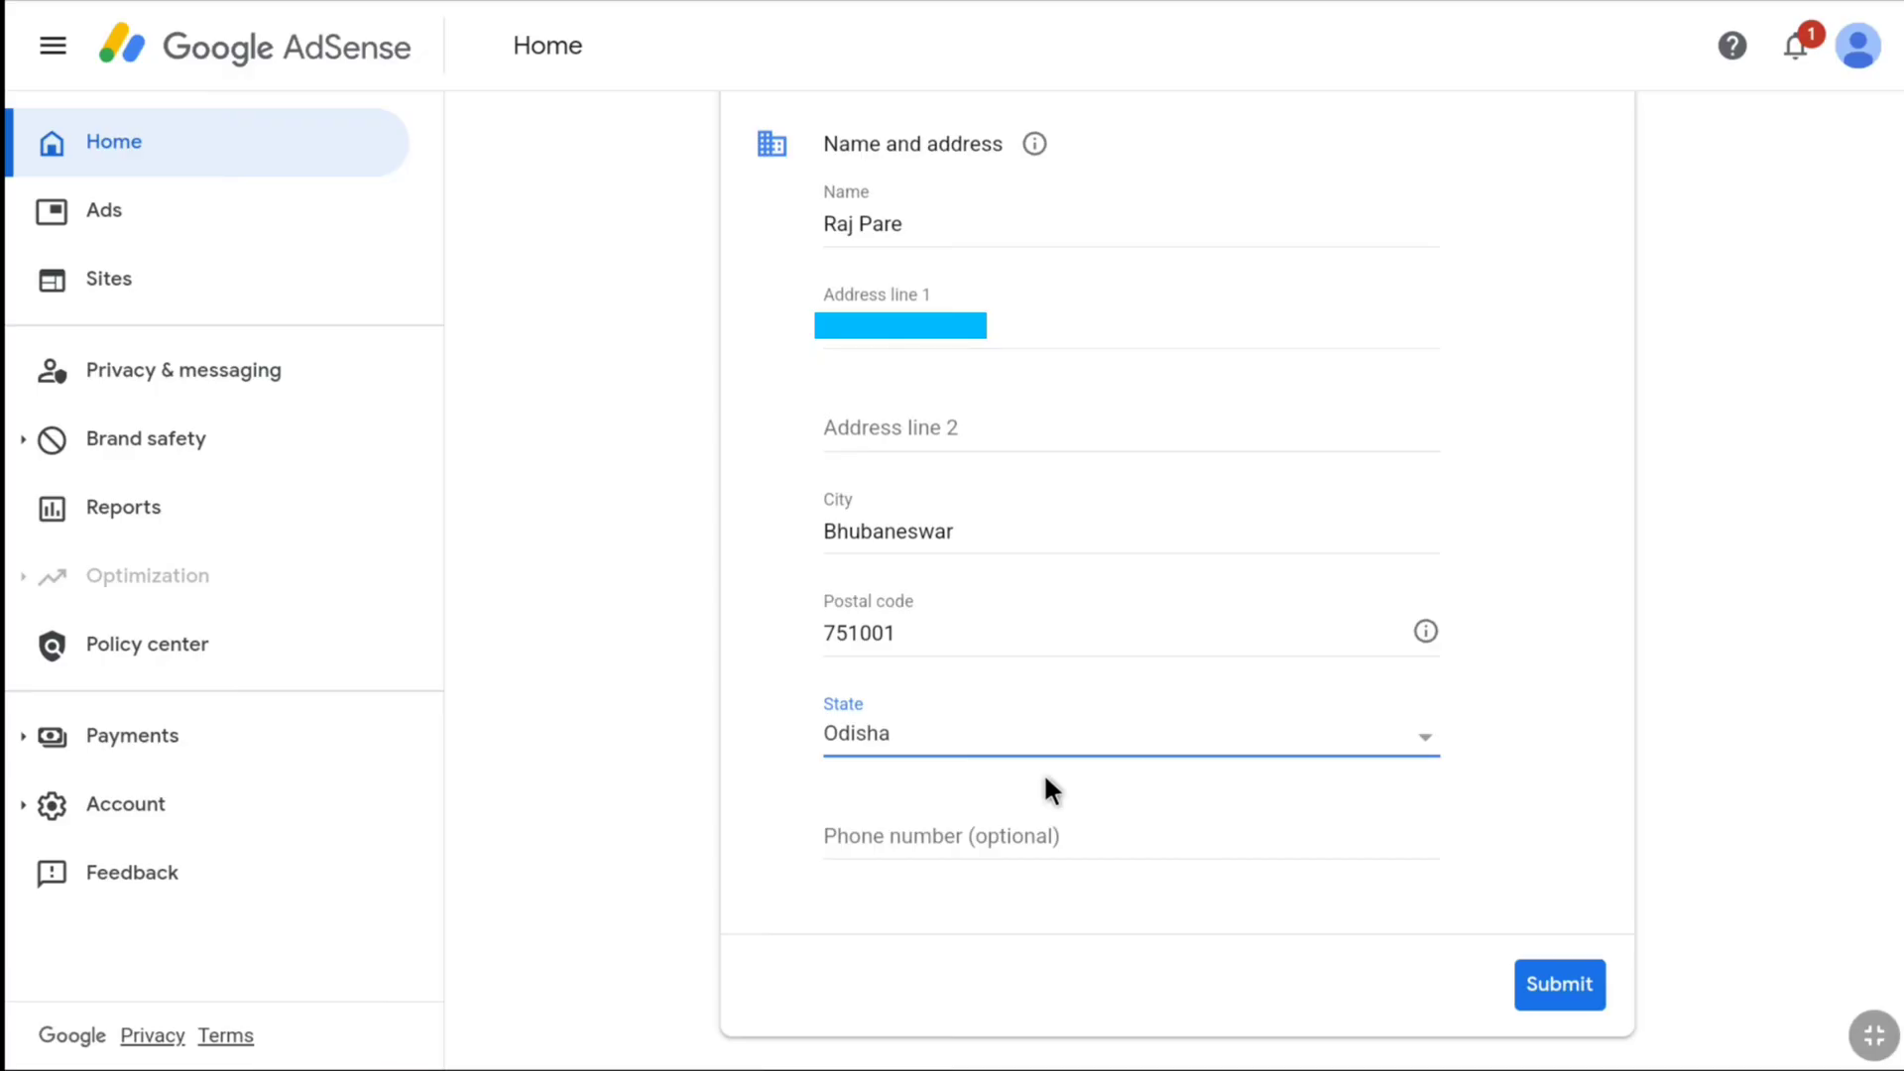
click(904, 825)
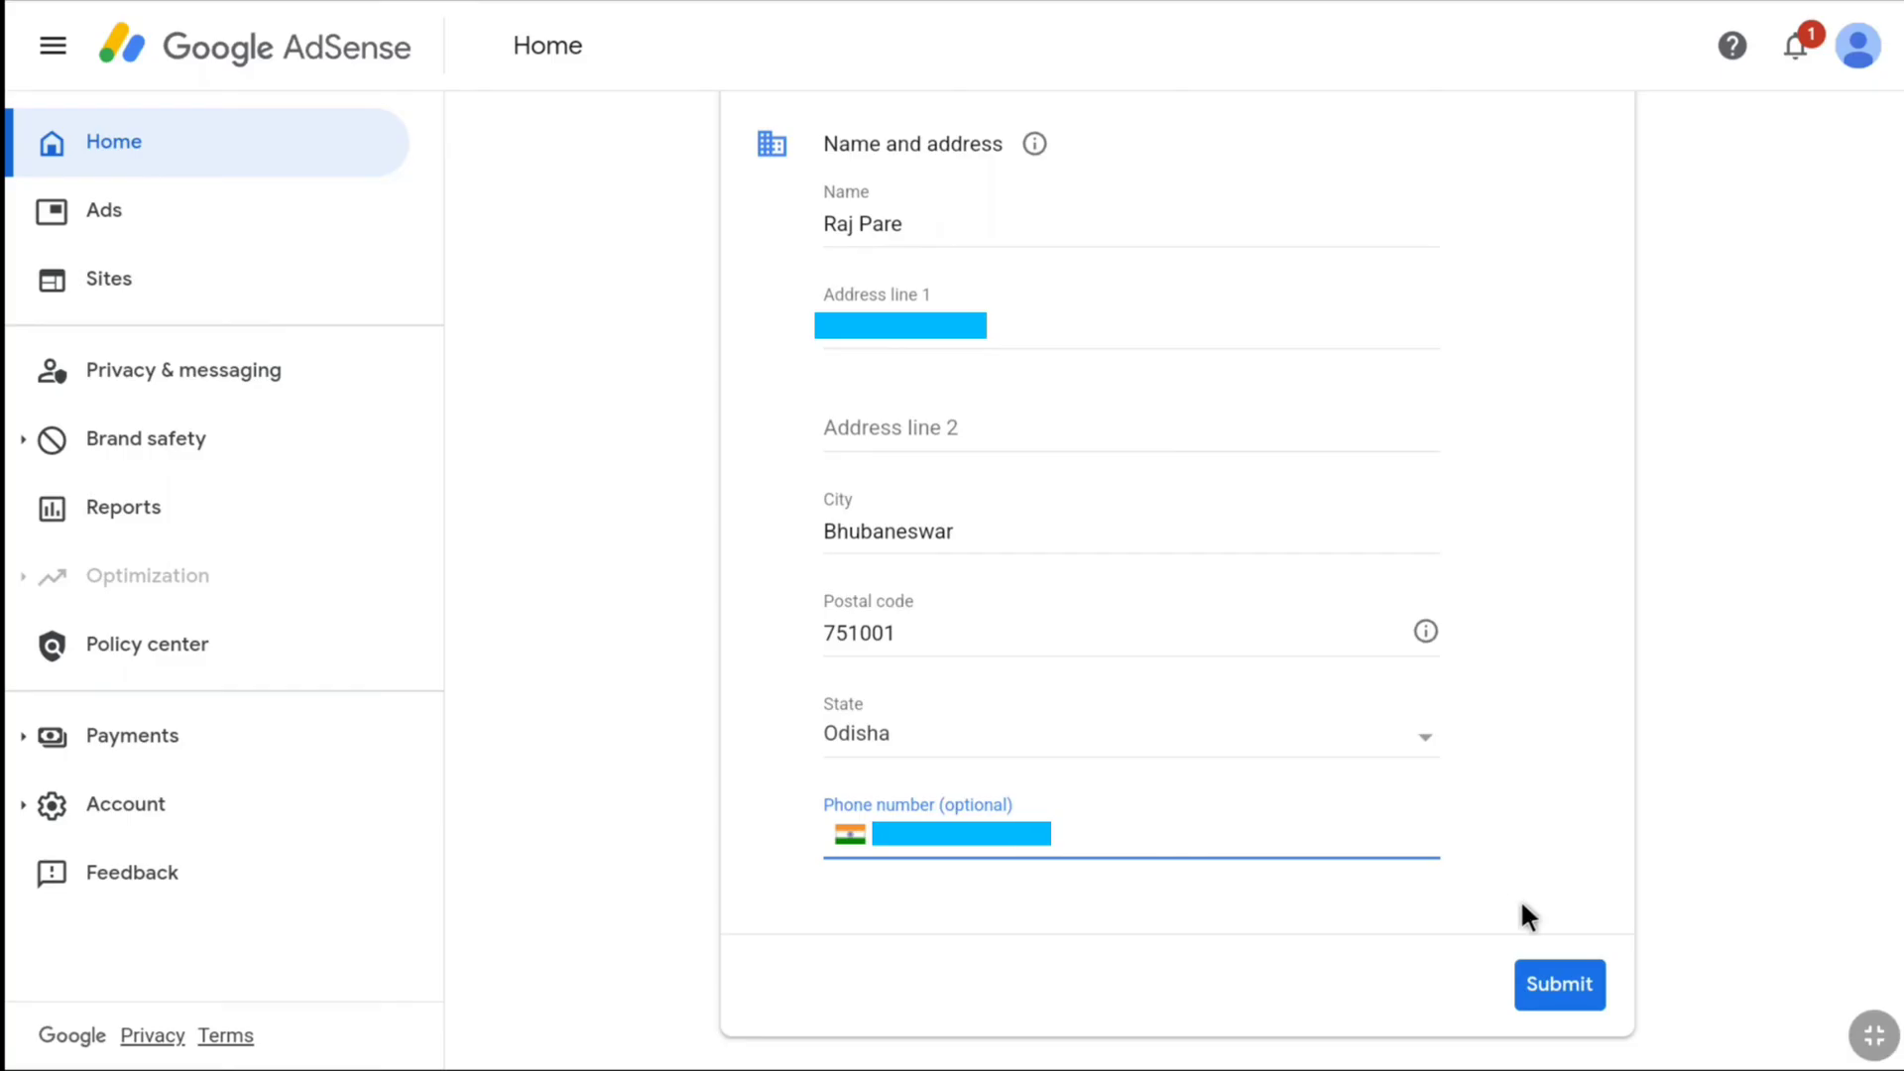
click(1562, 986)
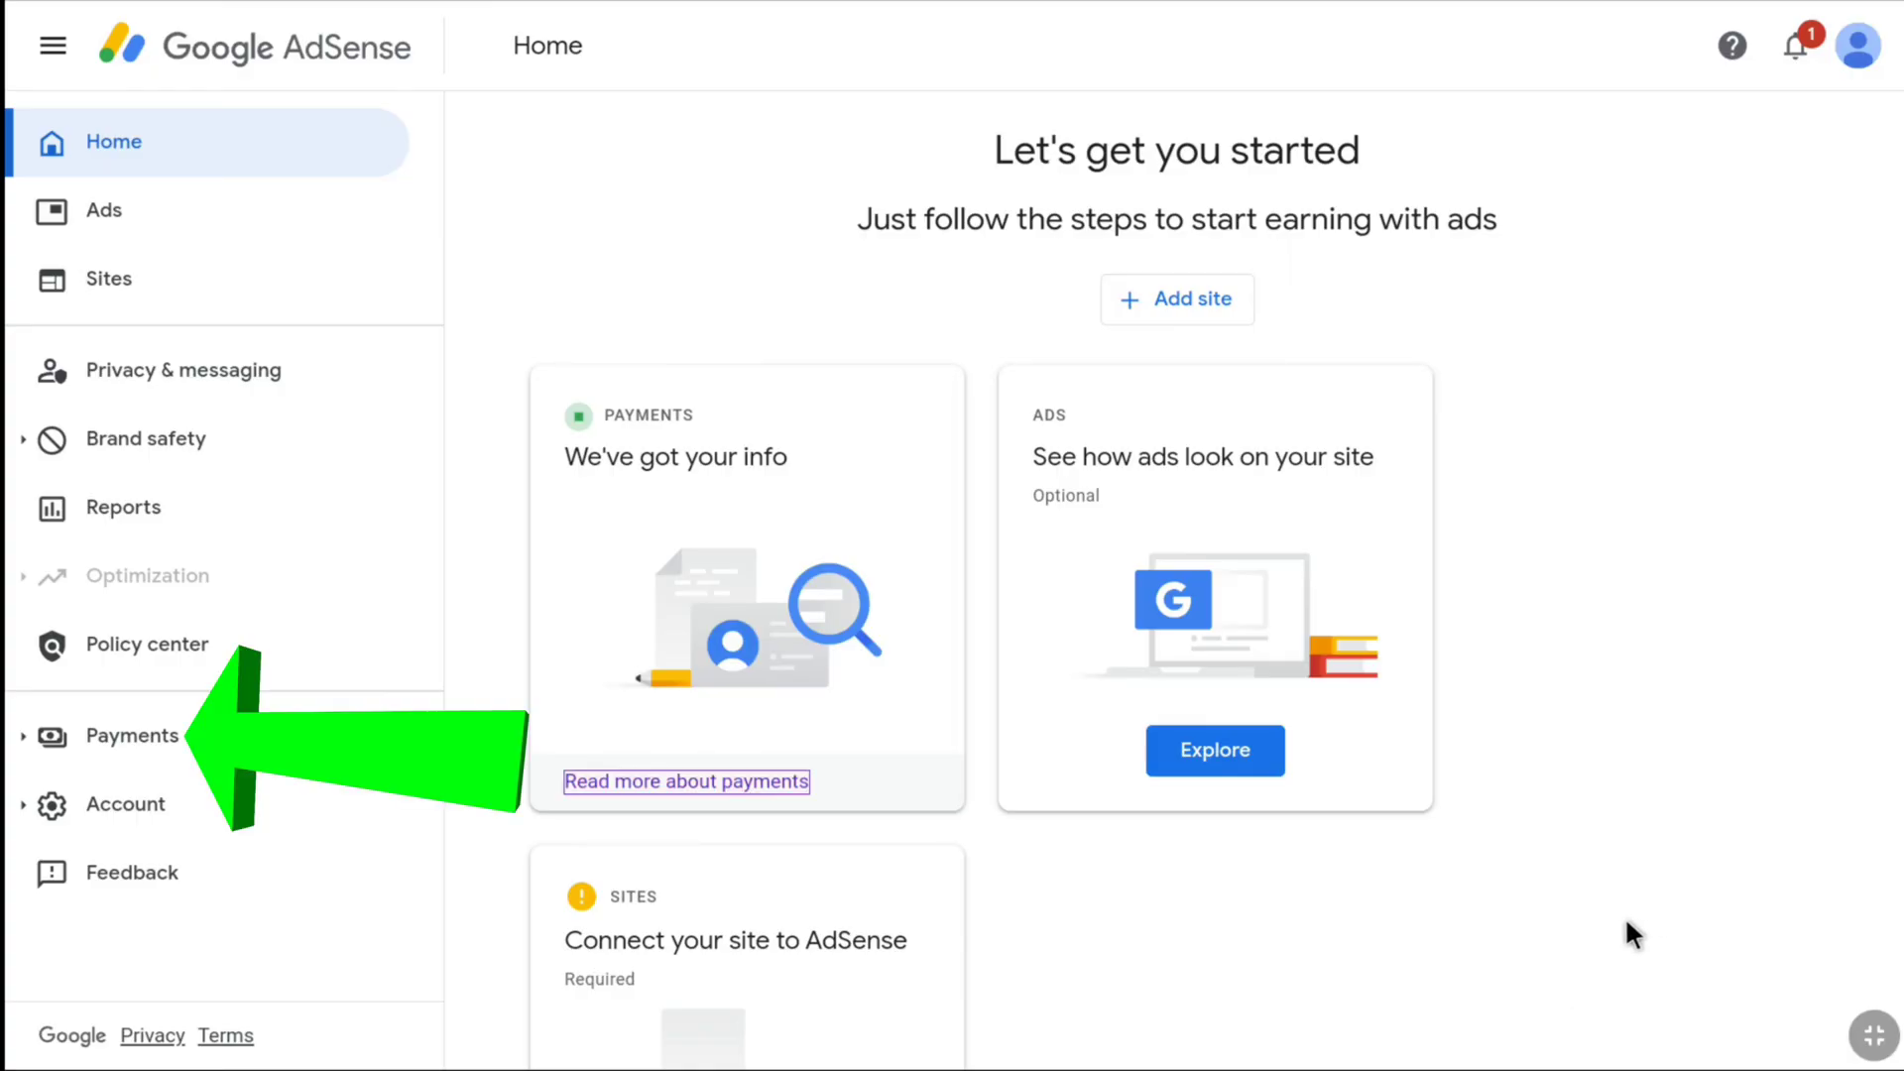
Open Payments info under Payments in the sidebar to see $0.00 earnings.
click(228, 750)
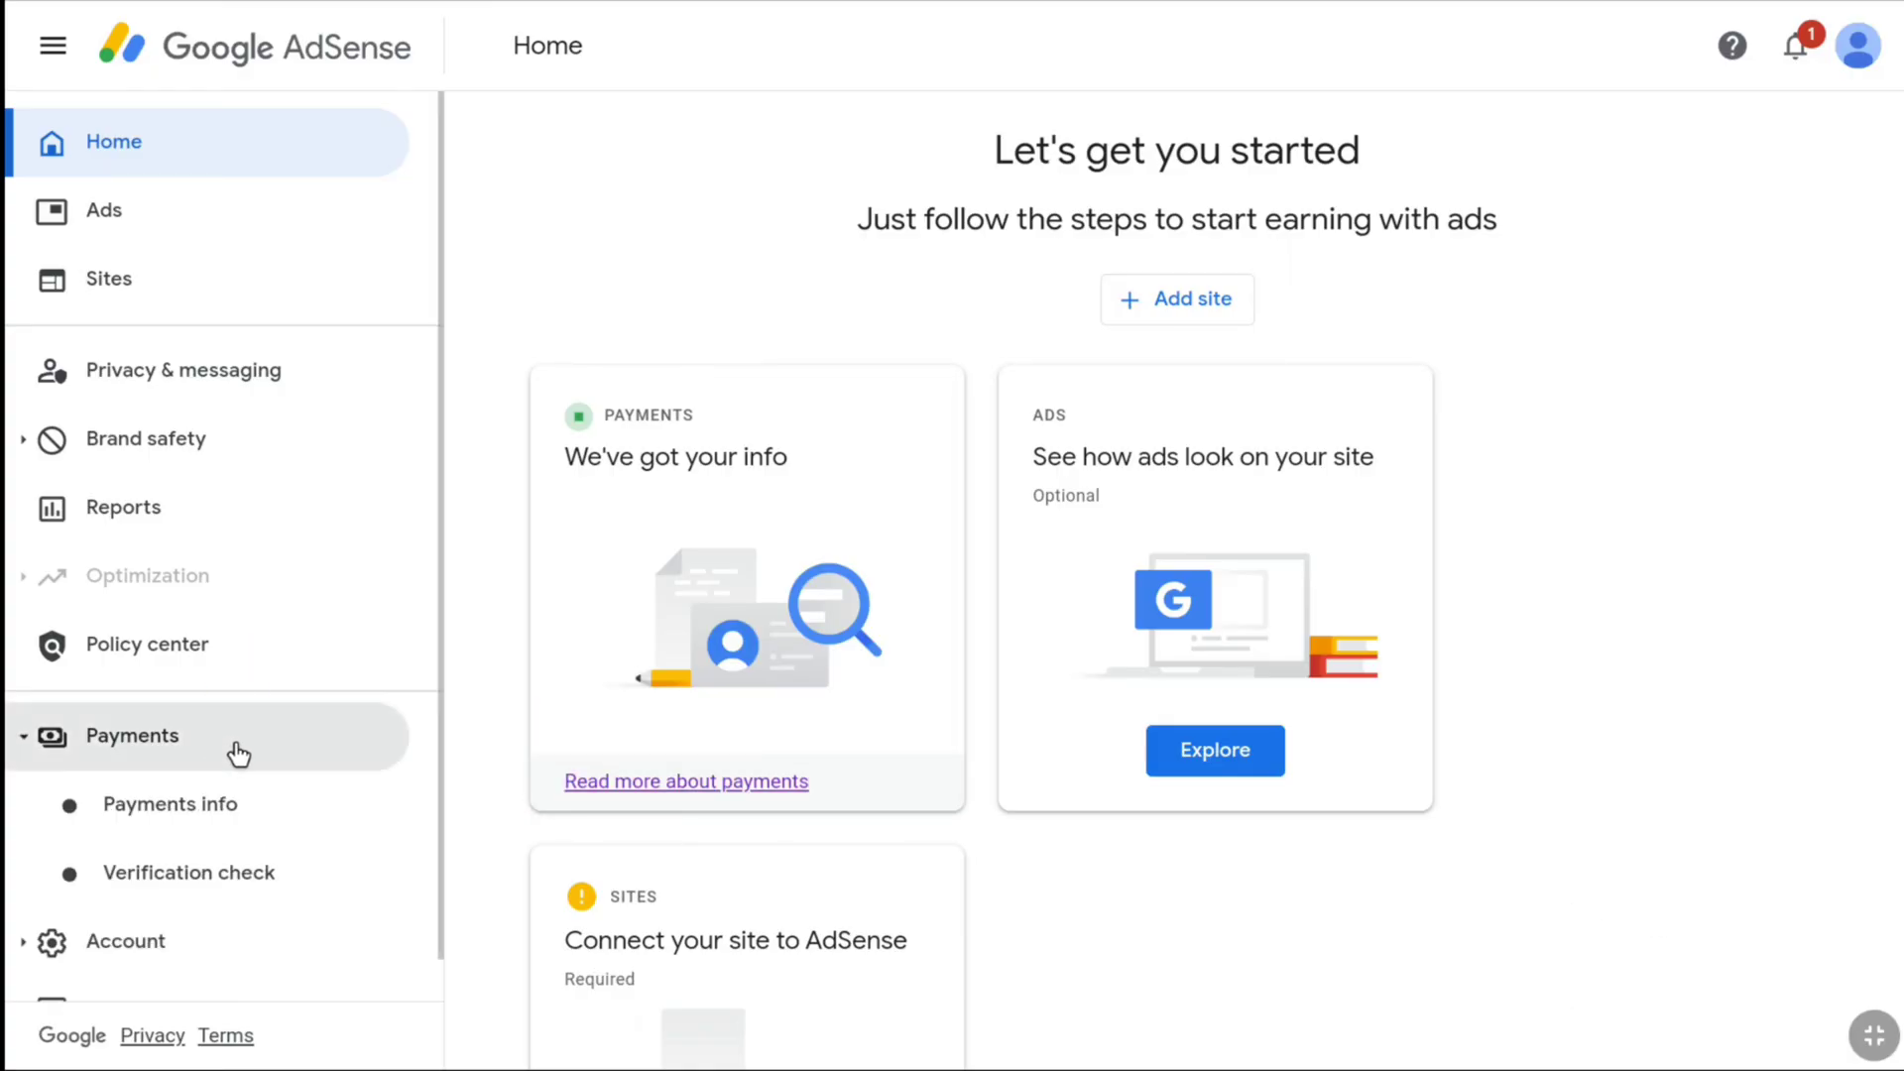
click(221, 803)
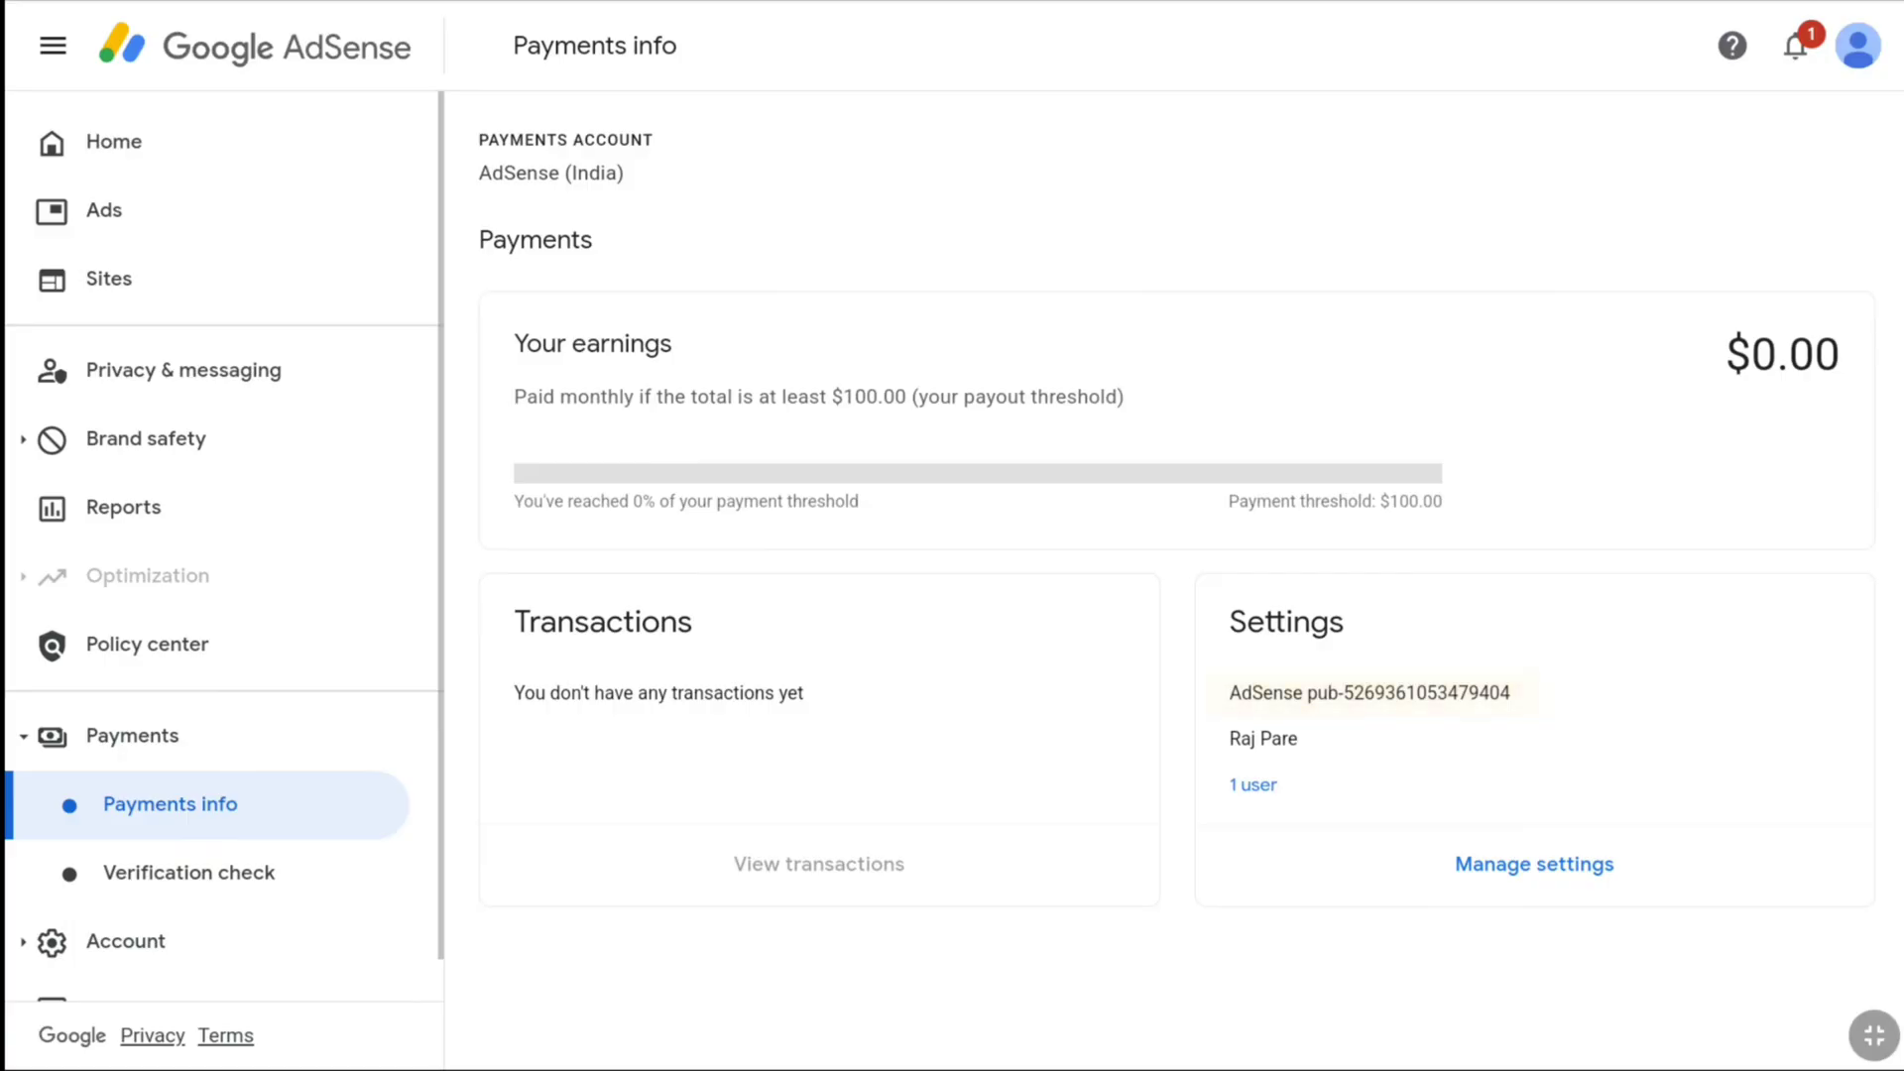
Open the payments settings and scroll through the payments profile details.
click(1511, 862)
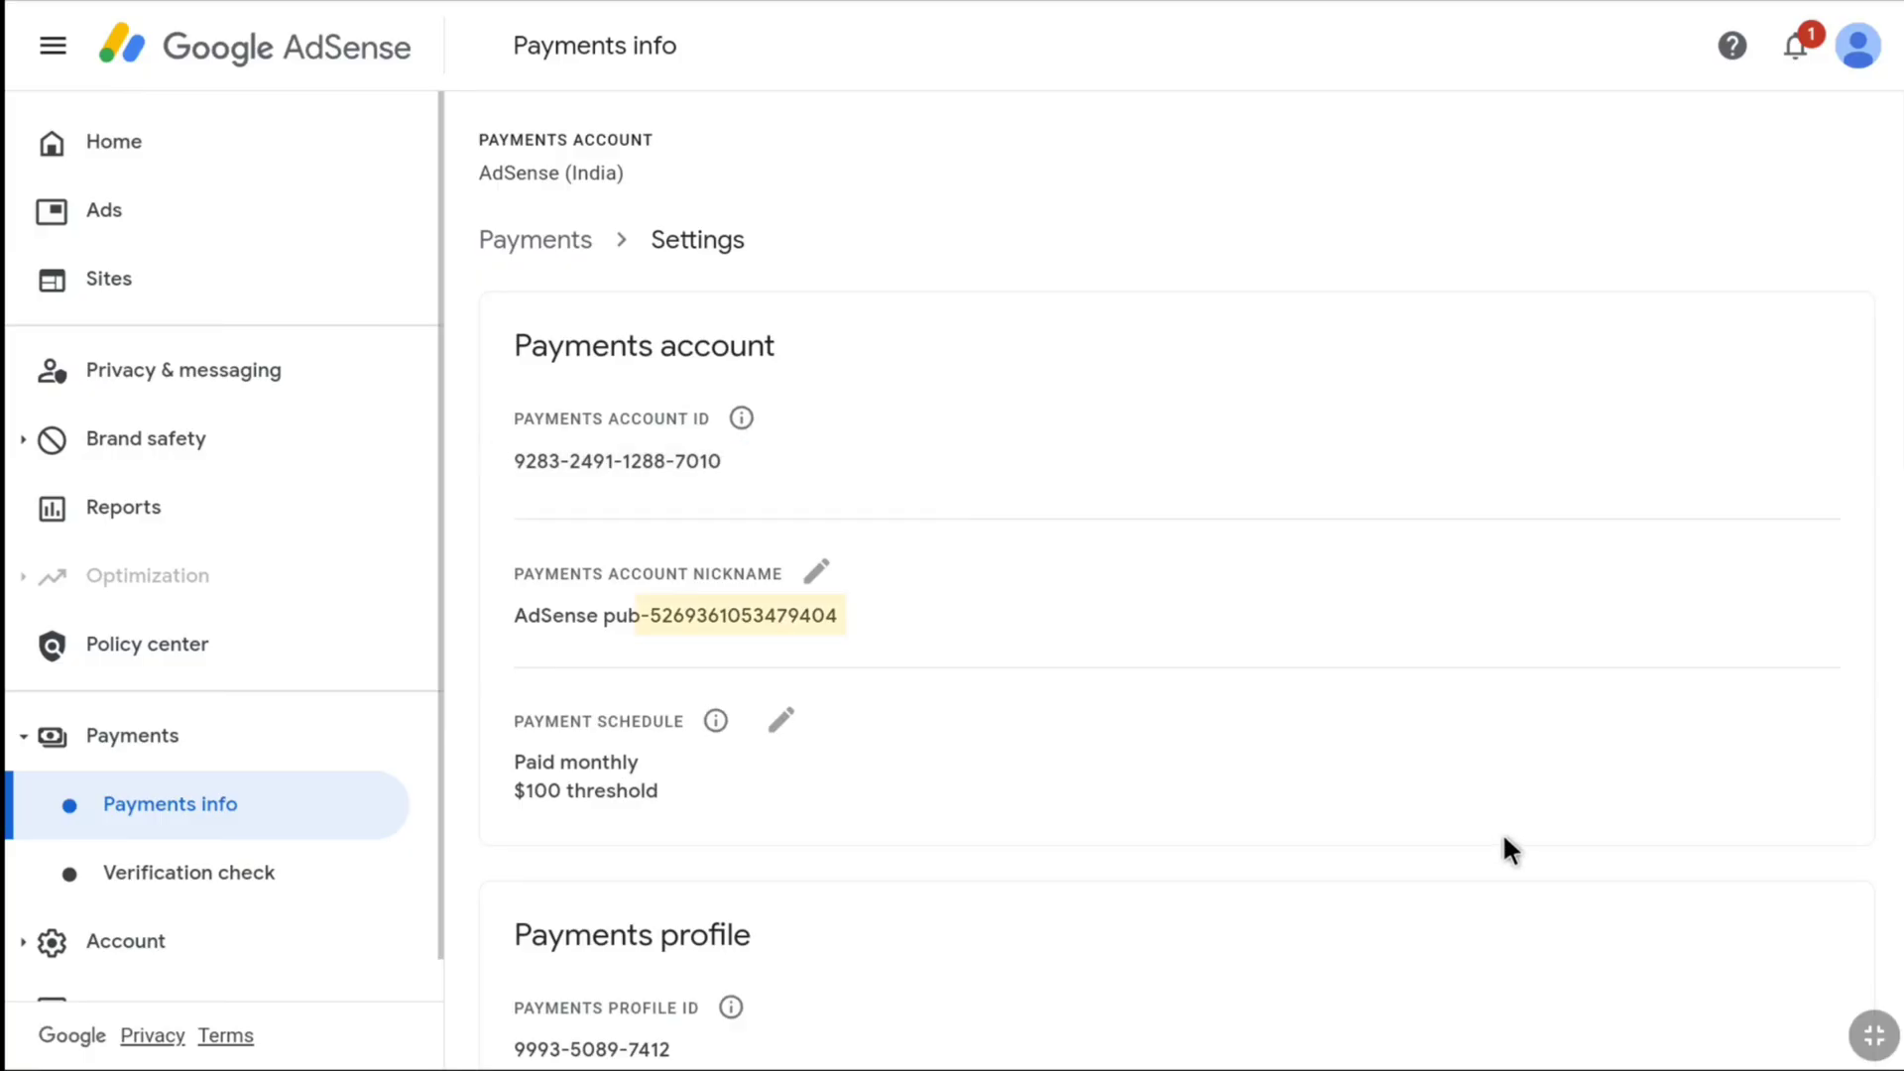
scroll(1108, 694, down, 10)
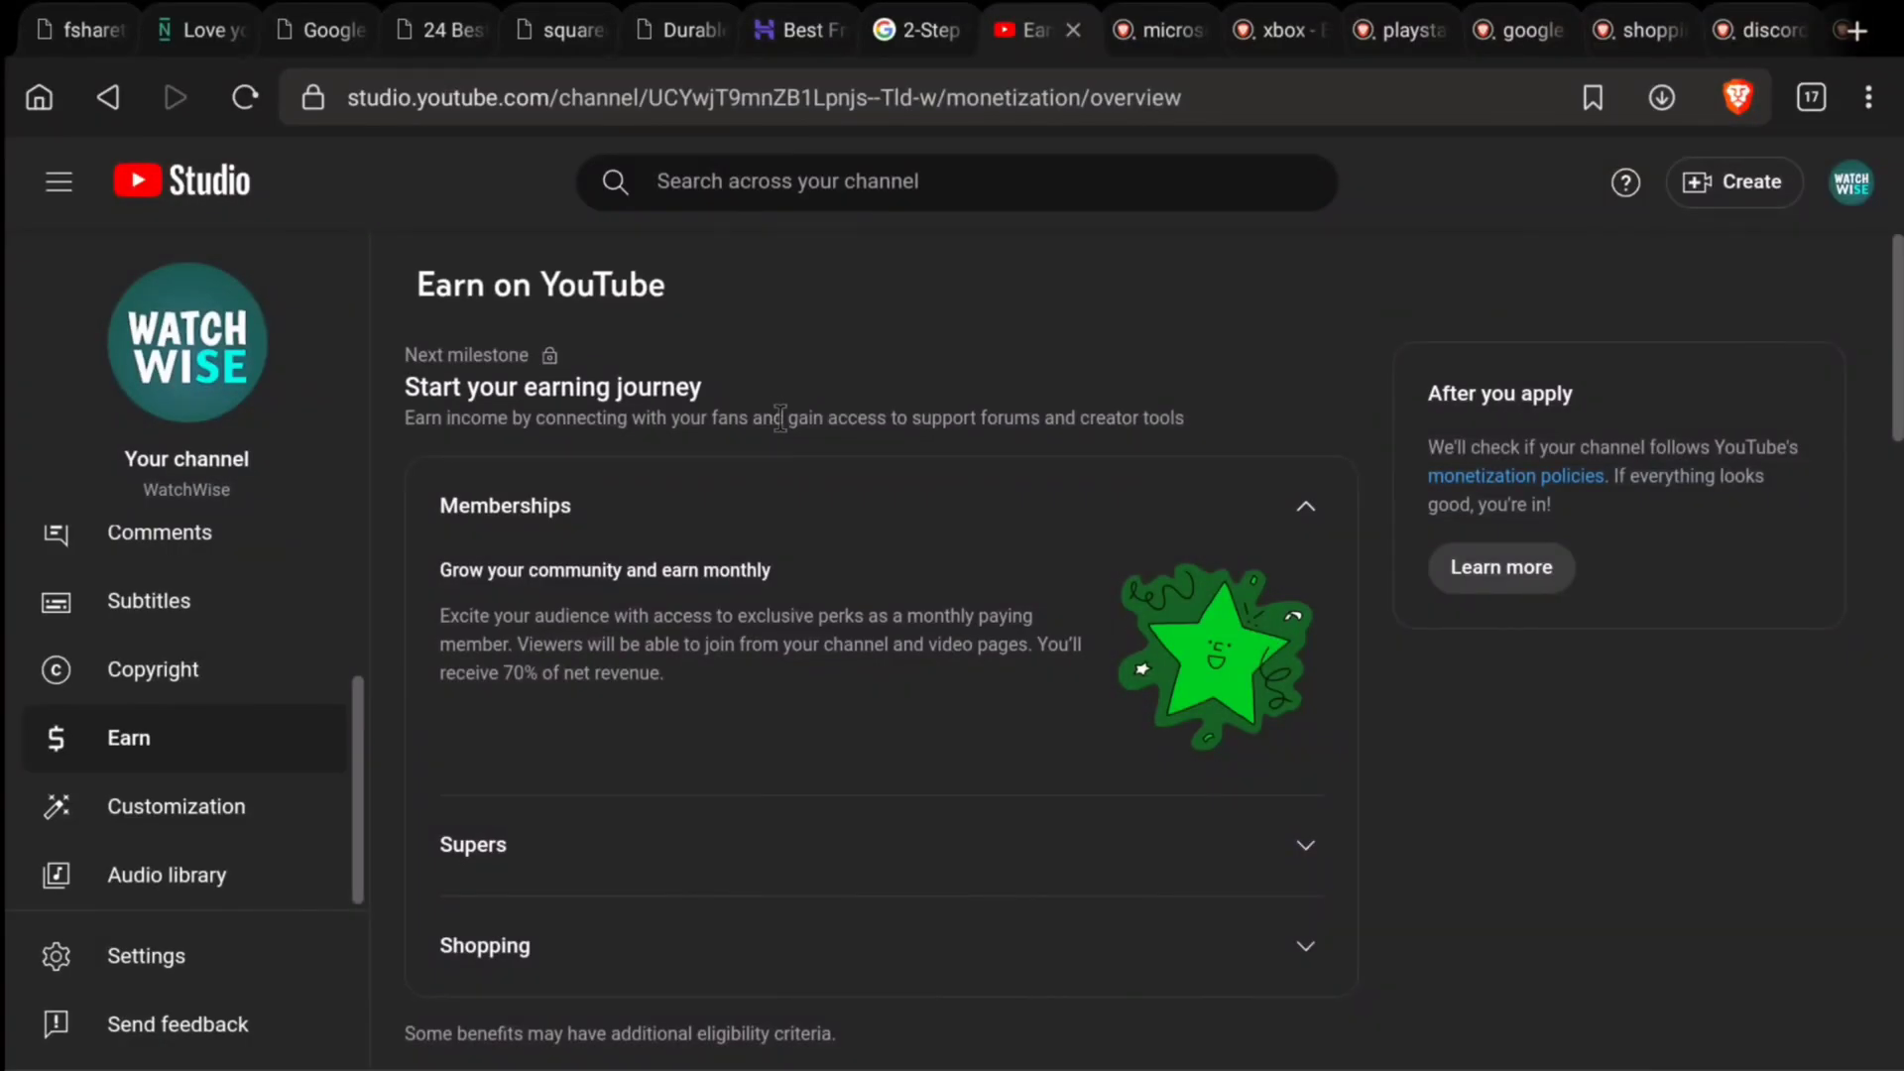
Request a notification for monetization eligibility from the Earn page's eligibility section.
scroll(780, 411, down, 10)
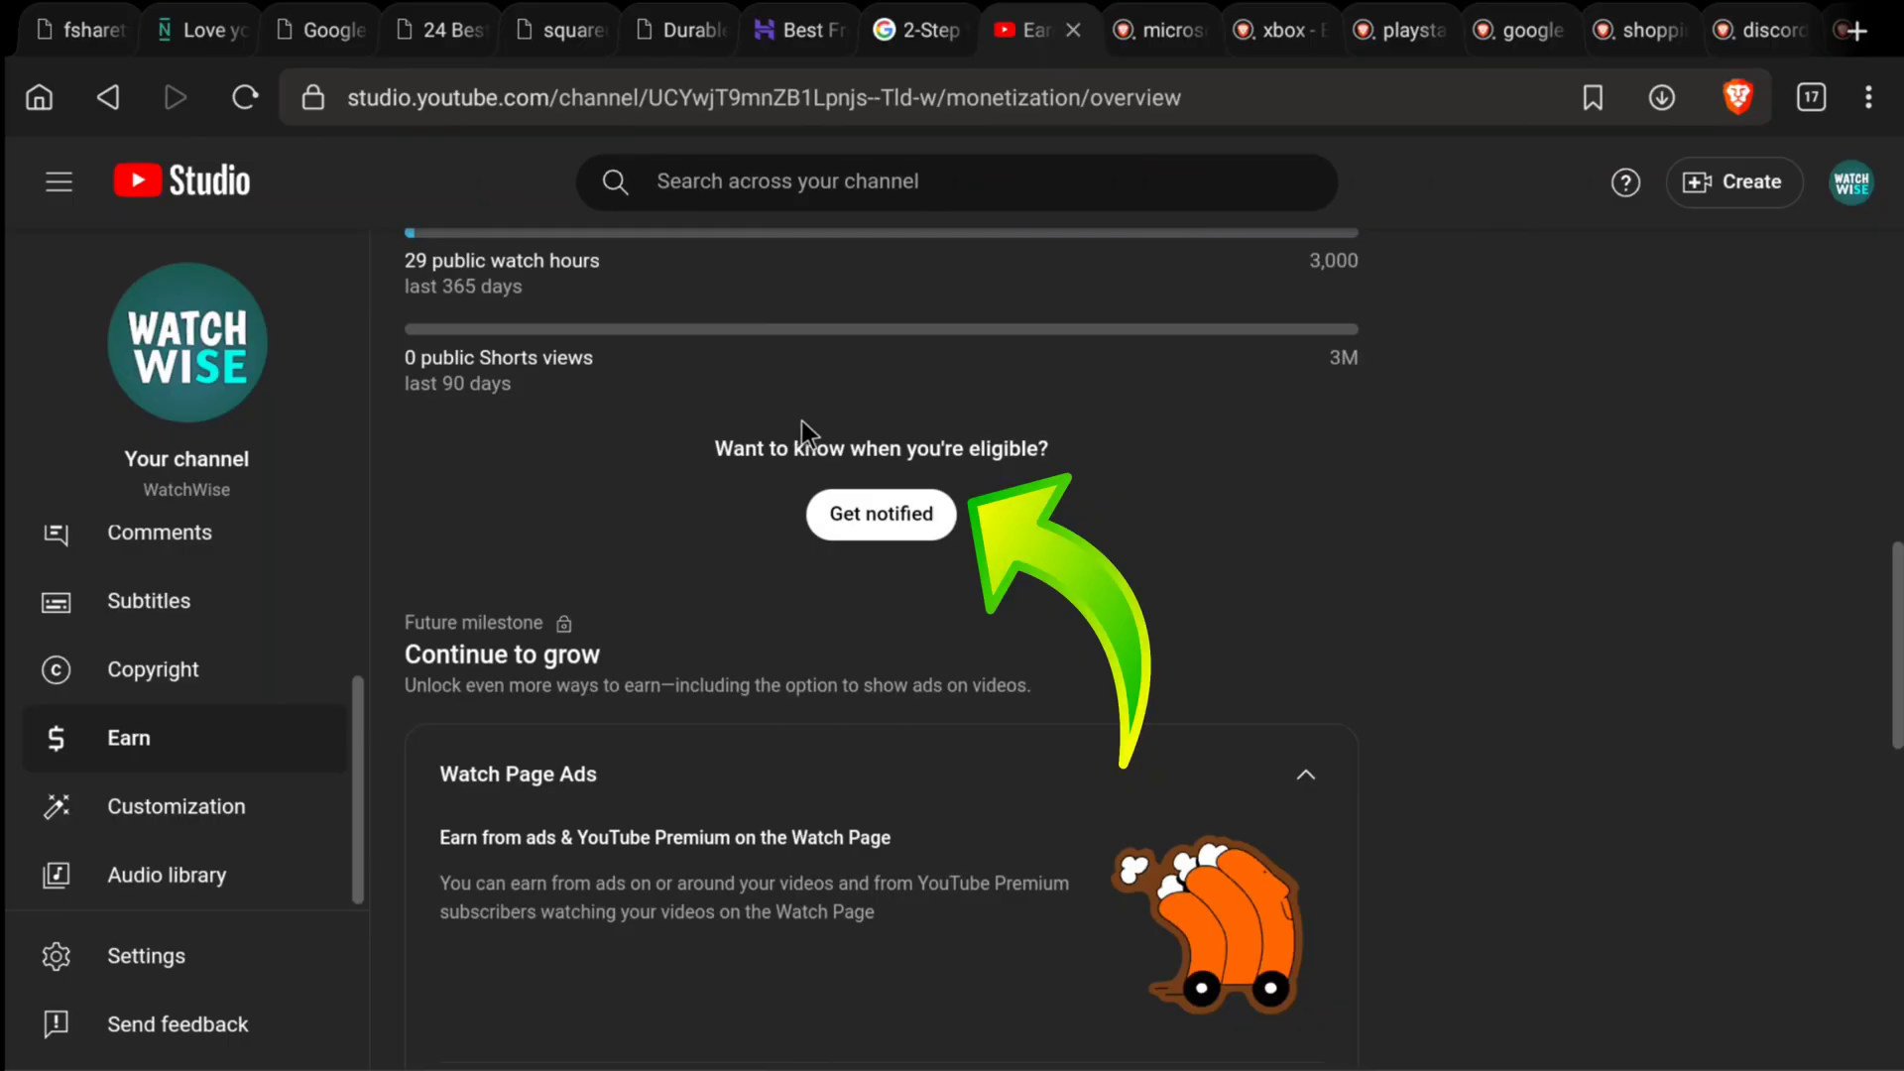
click(896, 520)
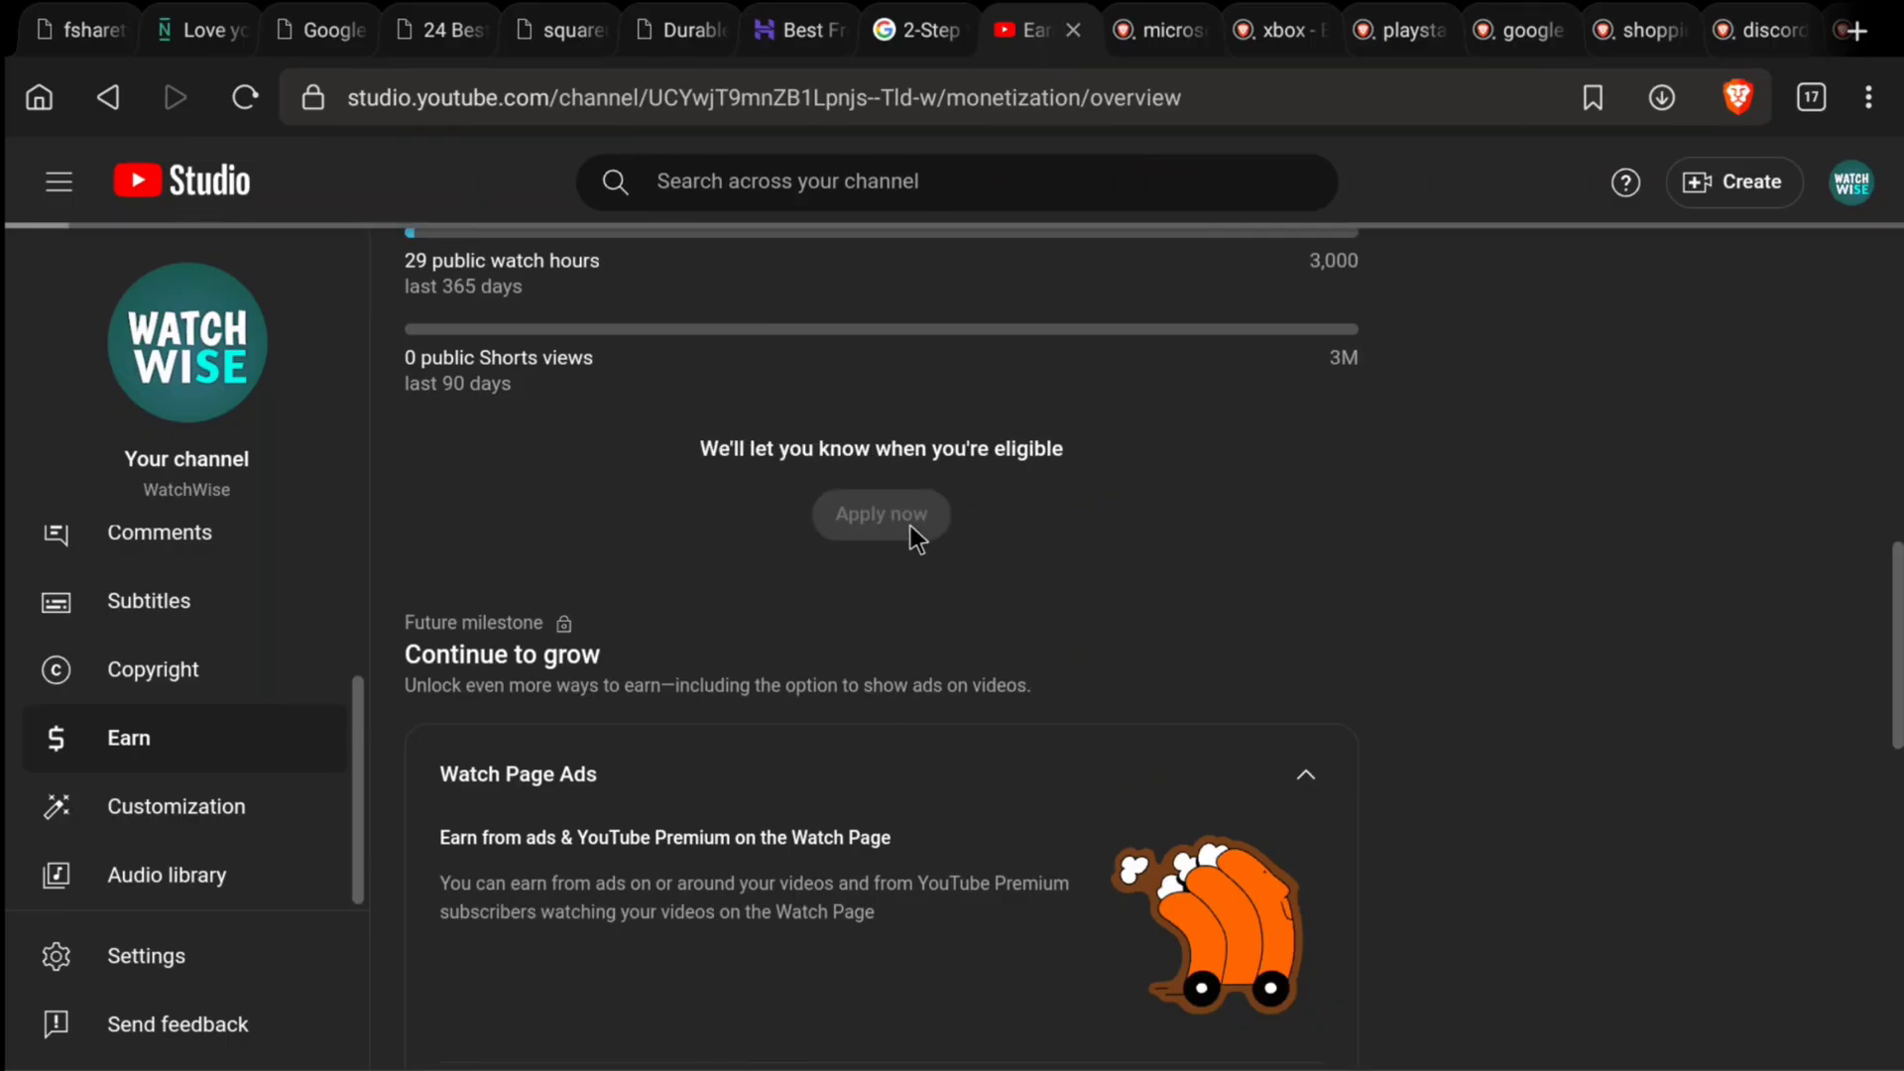